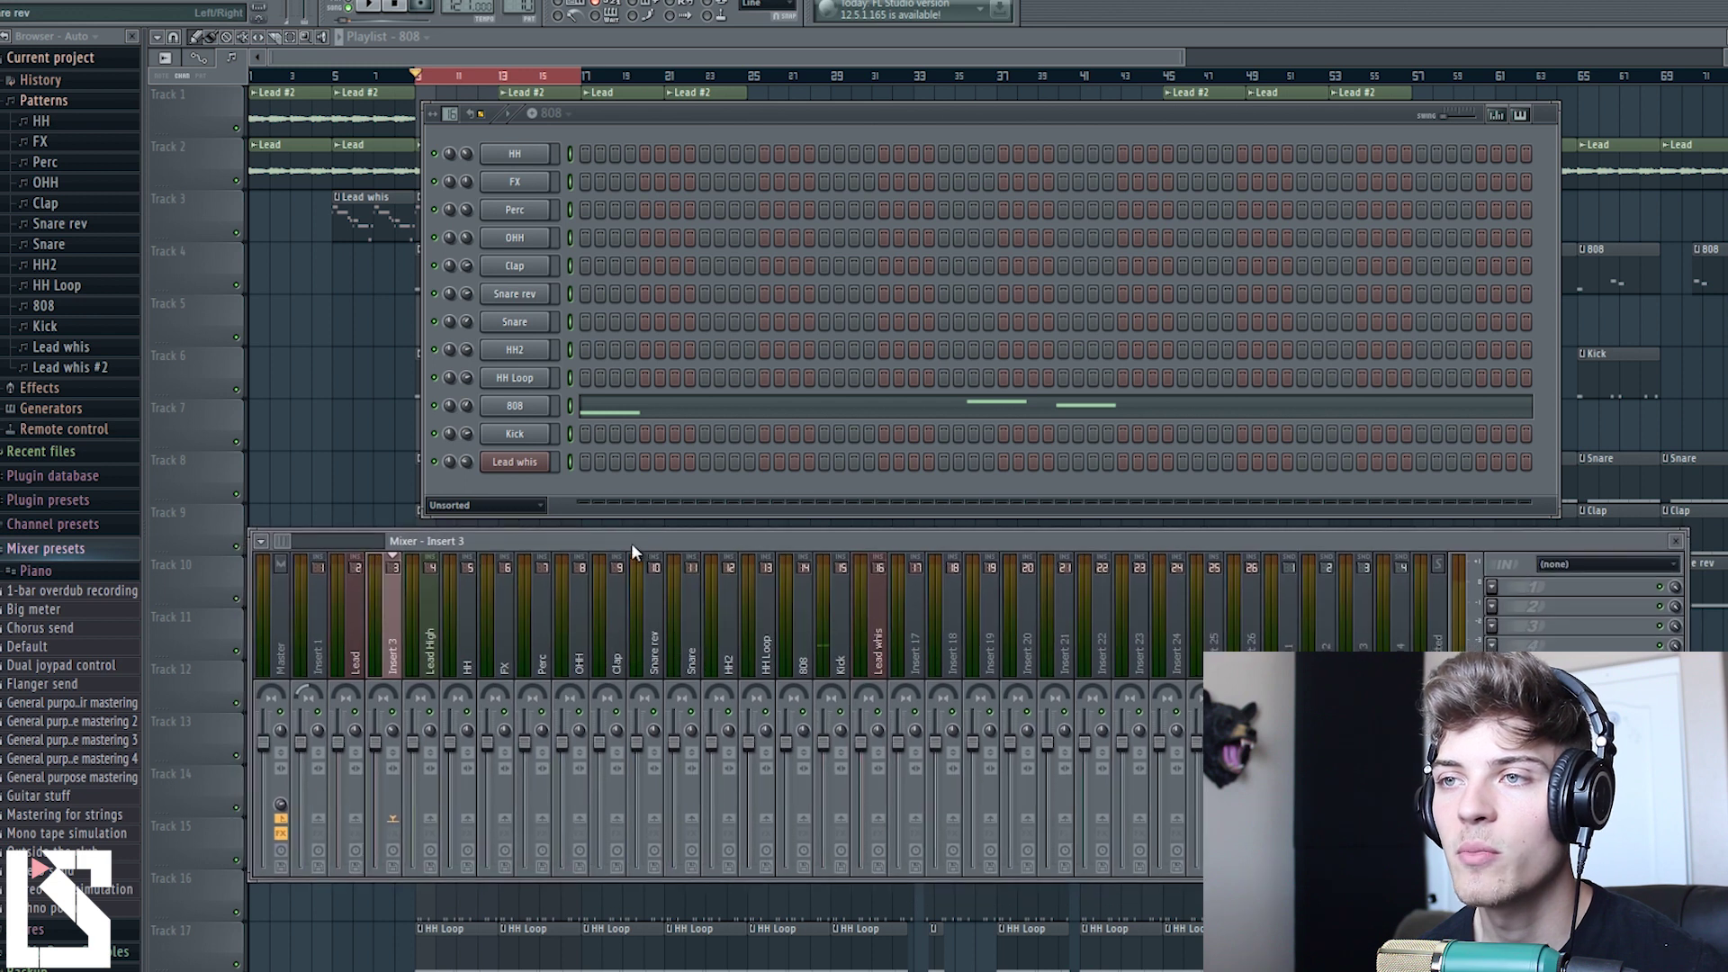
Step: Select the kick's mixer track and leave it as the only audible drum, as the starting point for the mix
{"action": "left_click", "coordinate": [282, 729]}
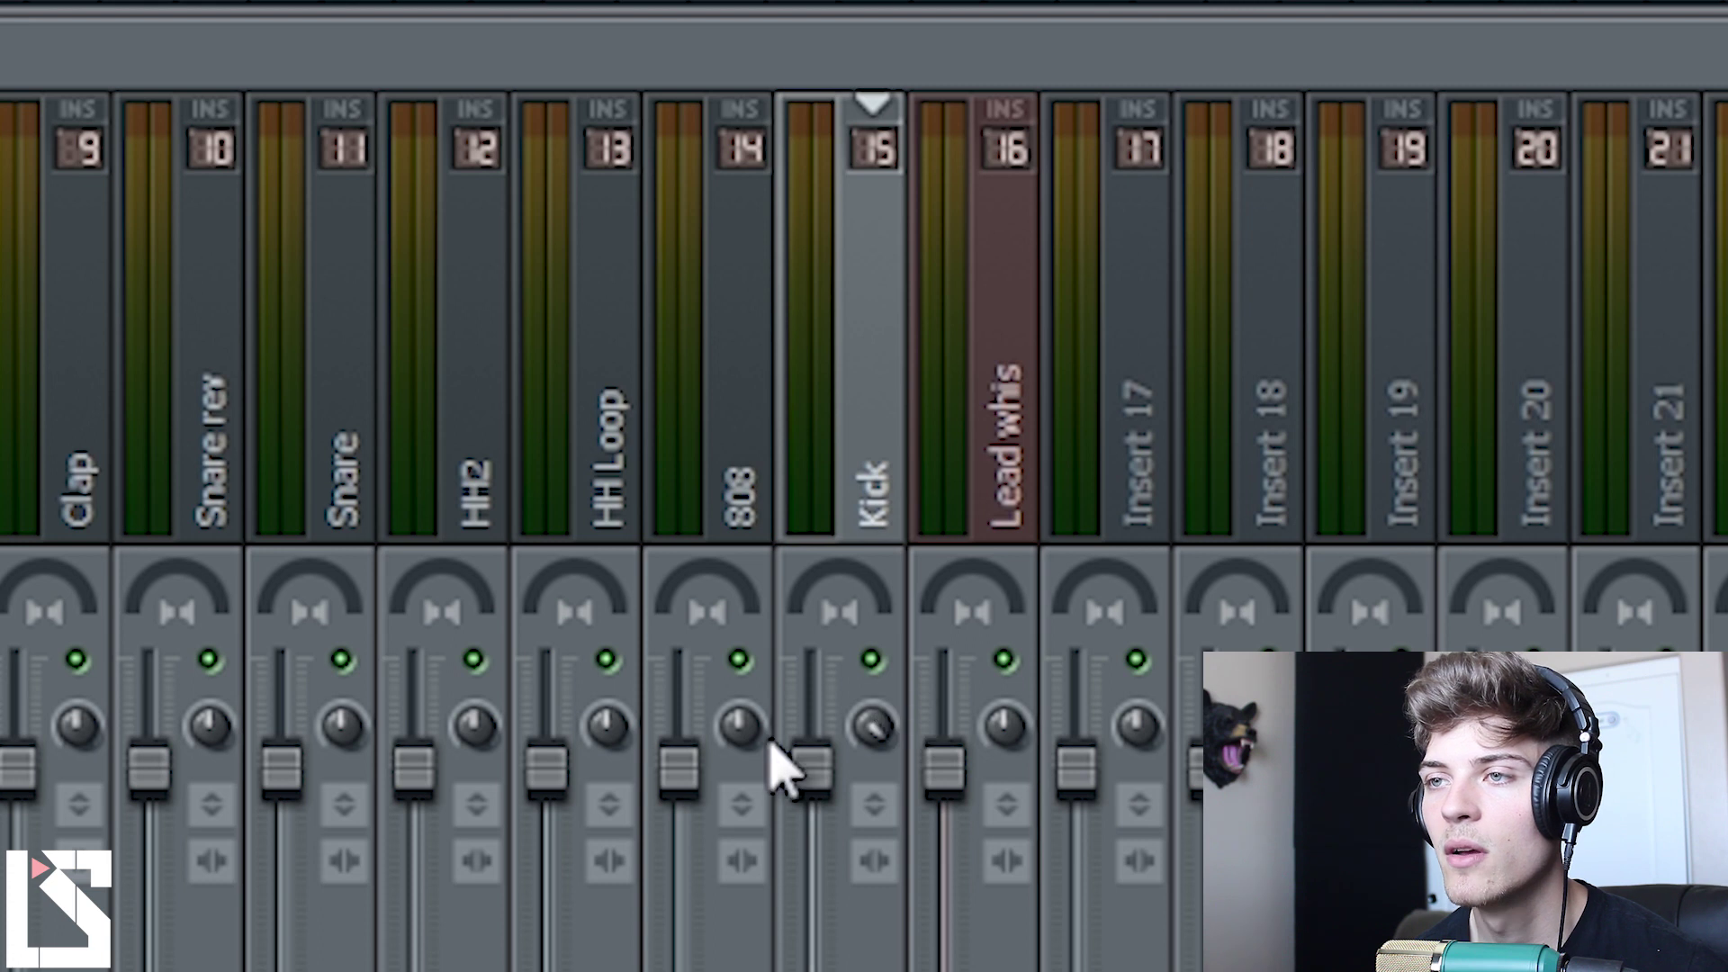
{"action": "left_click", "coordinate": [804, 730]}
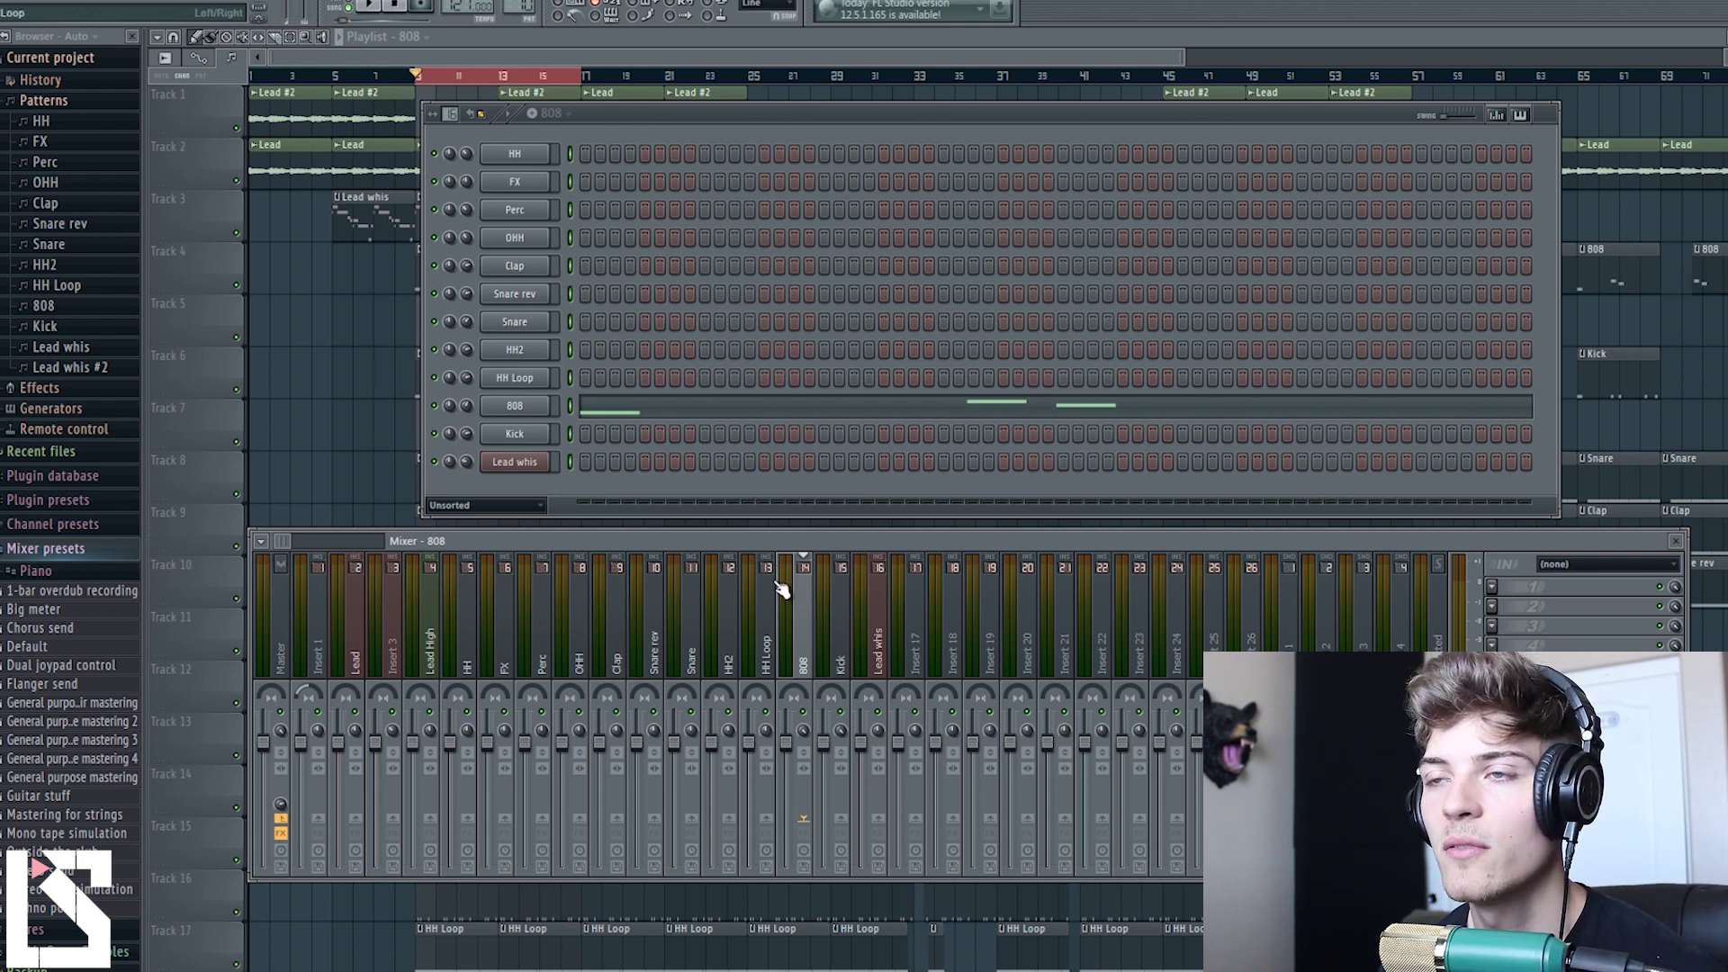
{"action": "left_click", "coordinate": [841, 657]}
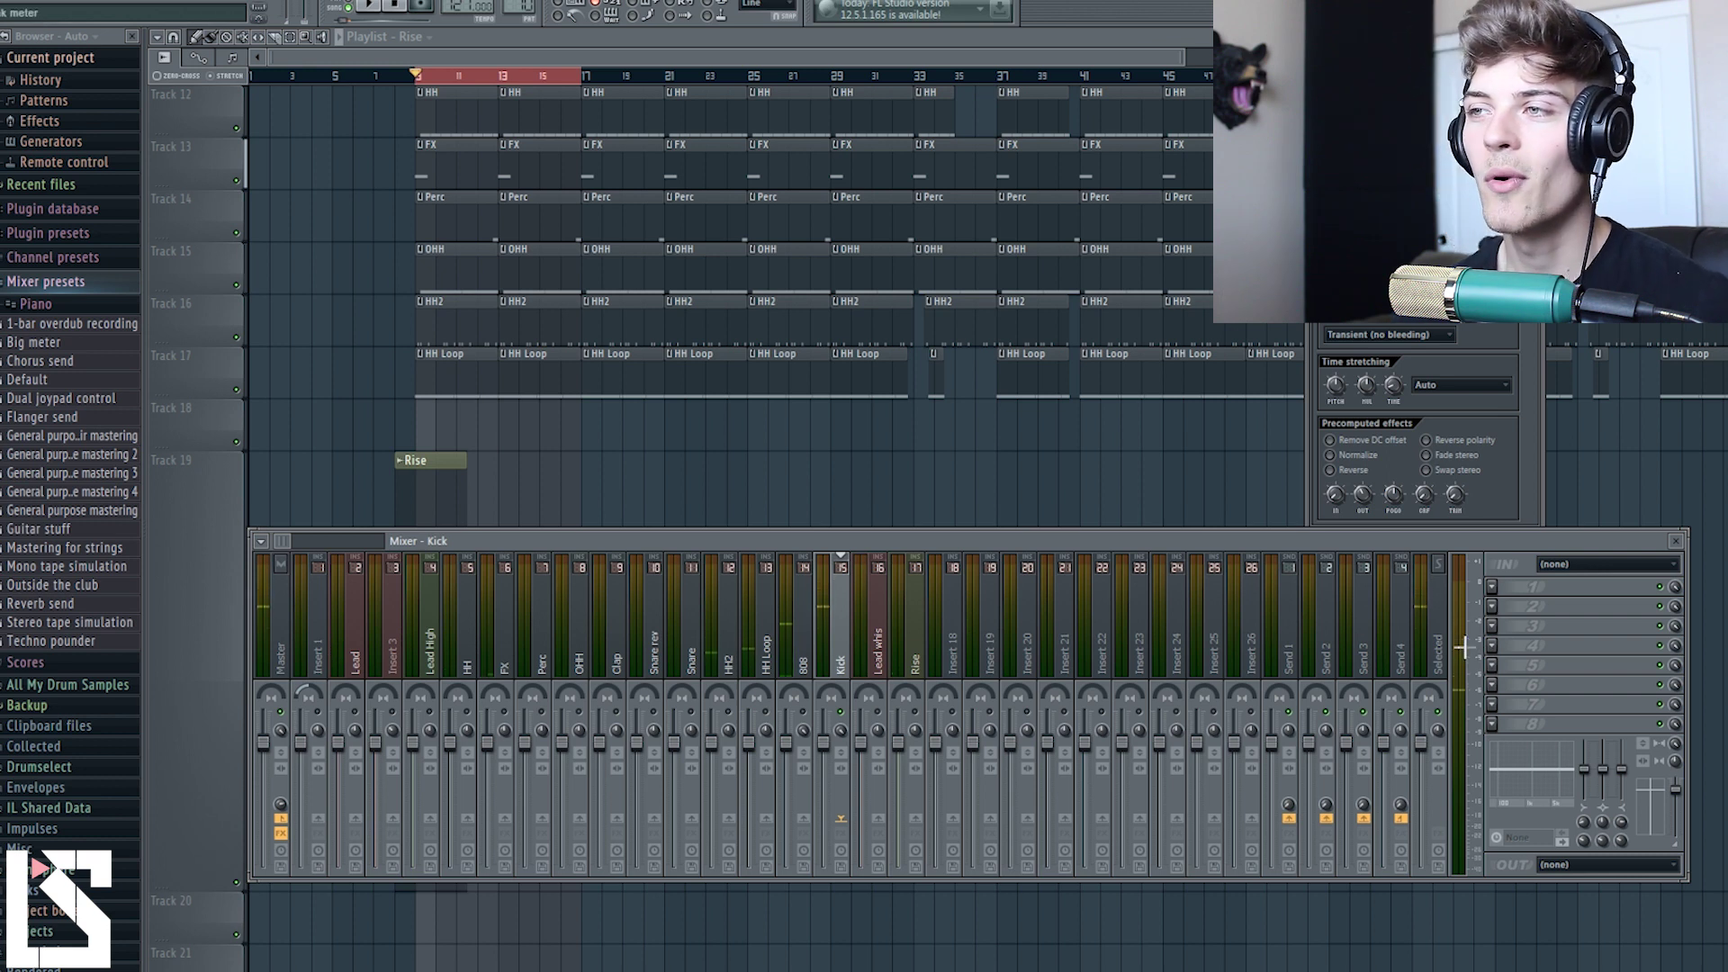
Step: Open the first FX clip in the piano roll and audition the song with the channel rack and mixer showing
{"action": "key", "text": "F6"}
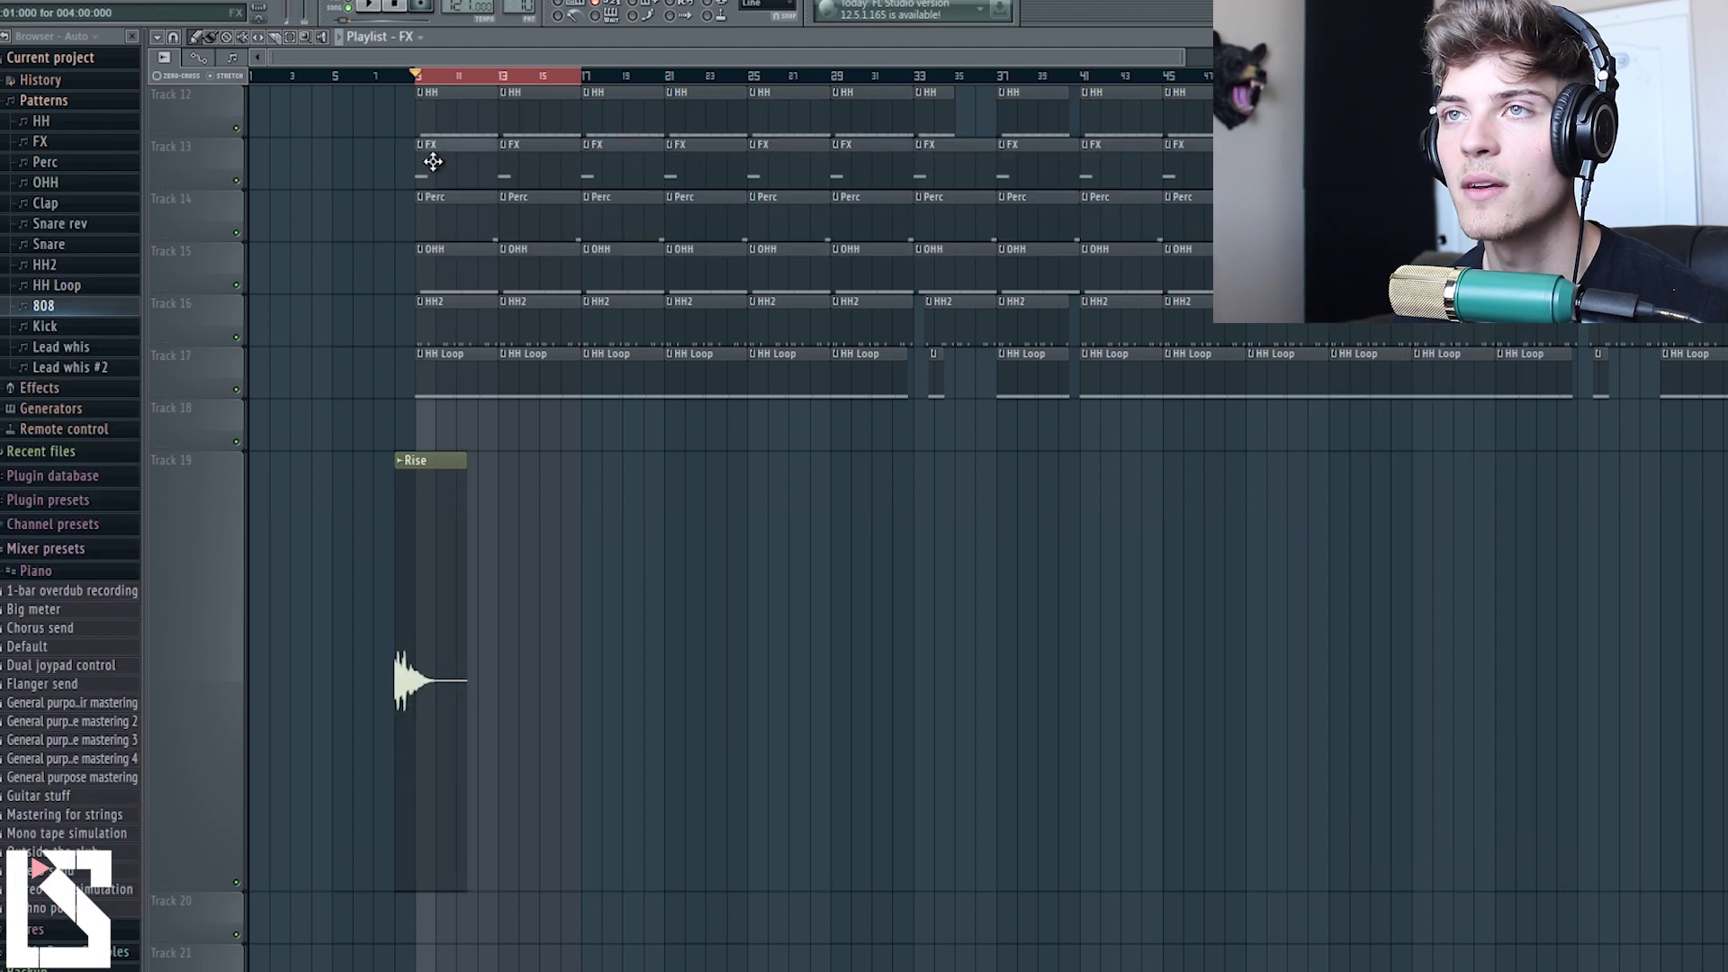
{"action": "double_click", "coordinate": [433, 161]}
{"action": "key", "text": "F6"}
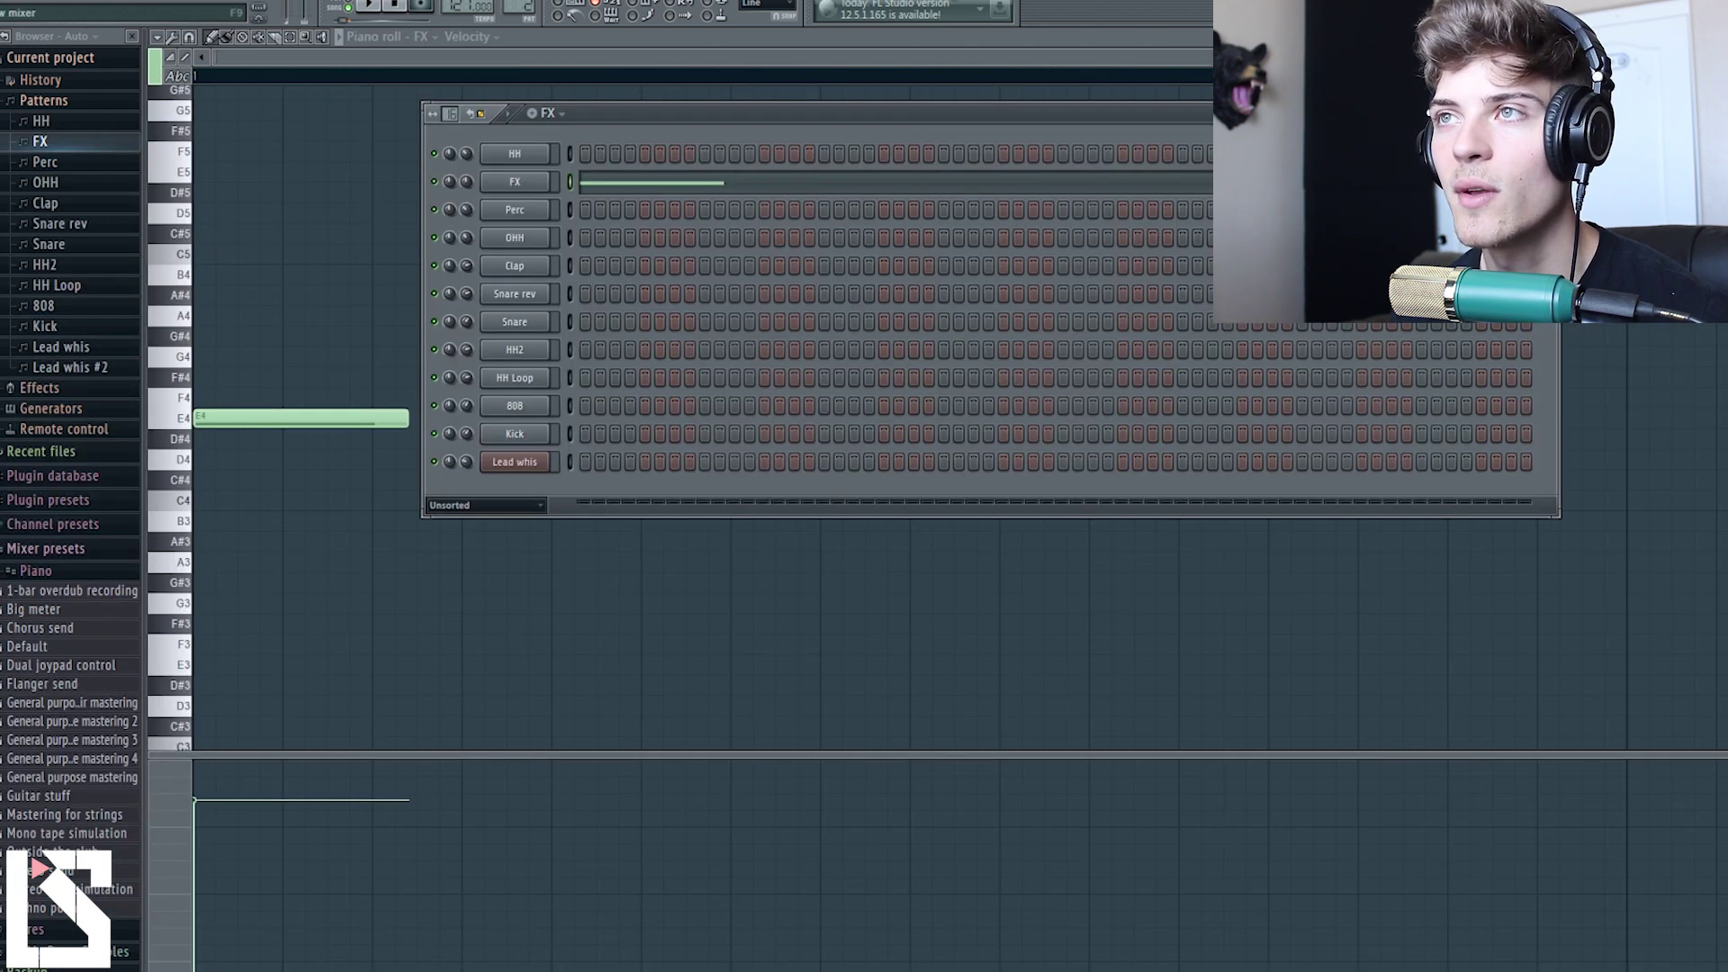
{"action": "key", "text": "F9"}
{"action": "key", "text": "space"}
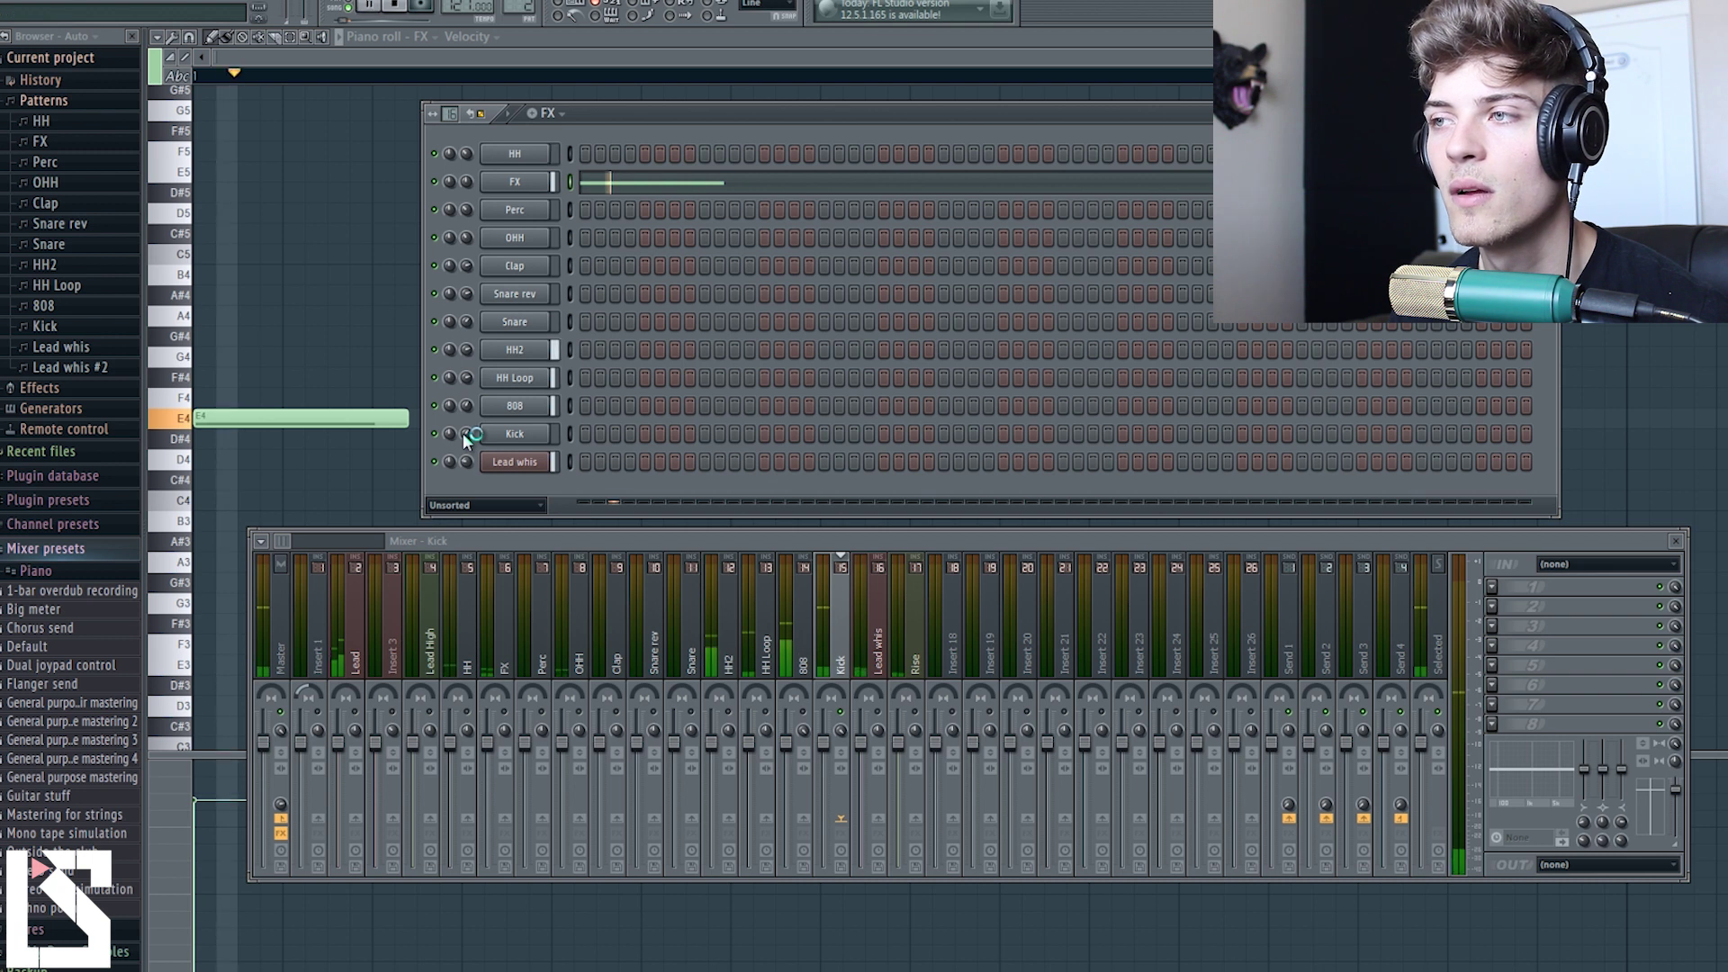
{"action": "key", "text": "space"}
Step: Bring in the 808 mixer track and lower its fader during playback until it balances with the kick
{"action": "left_click", "coordinate": [803, 650]}
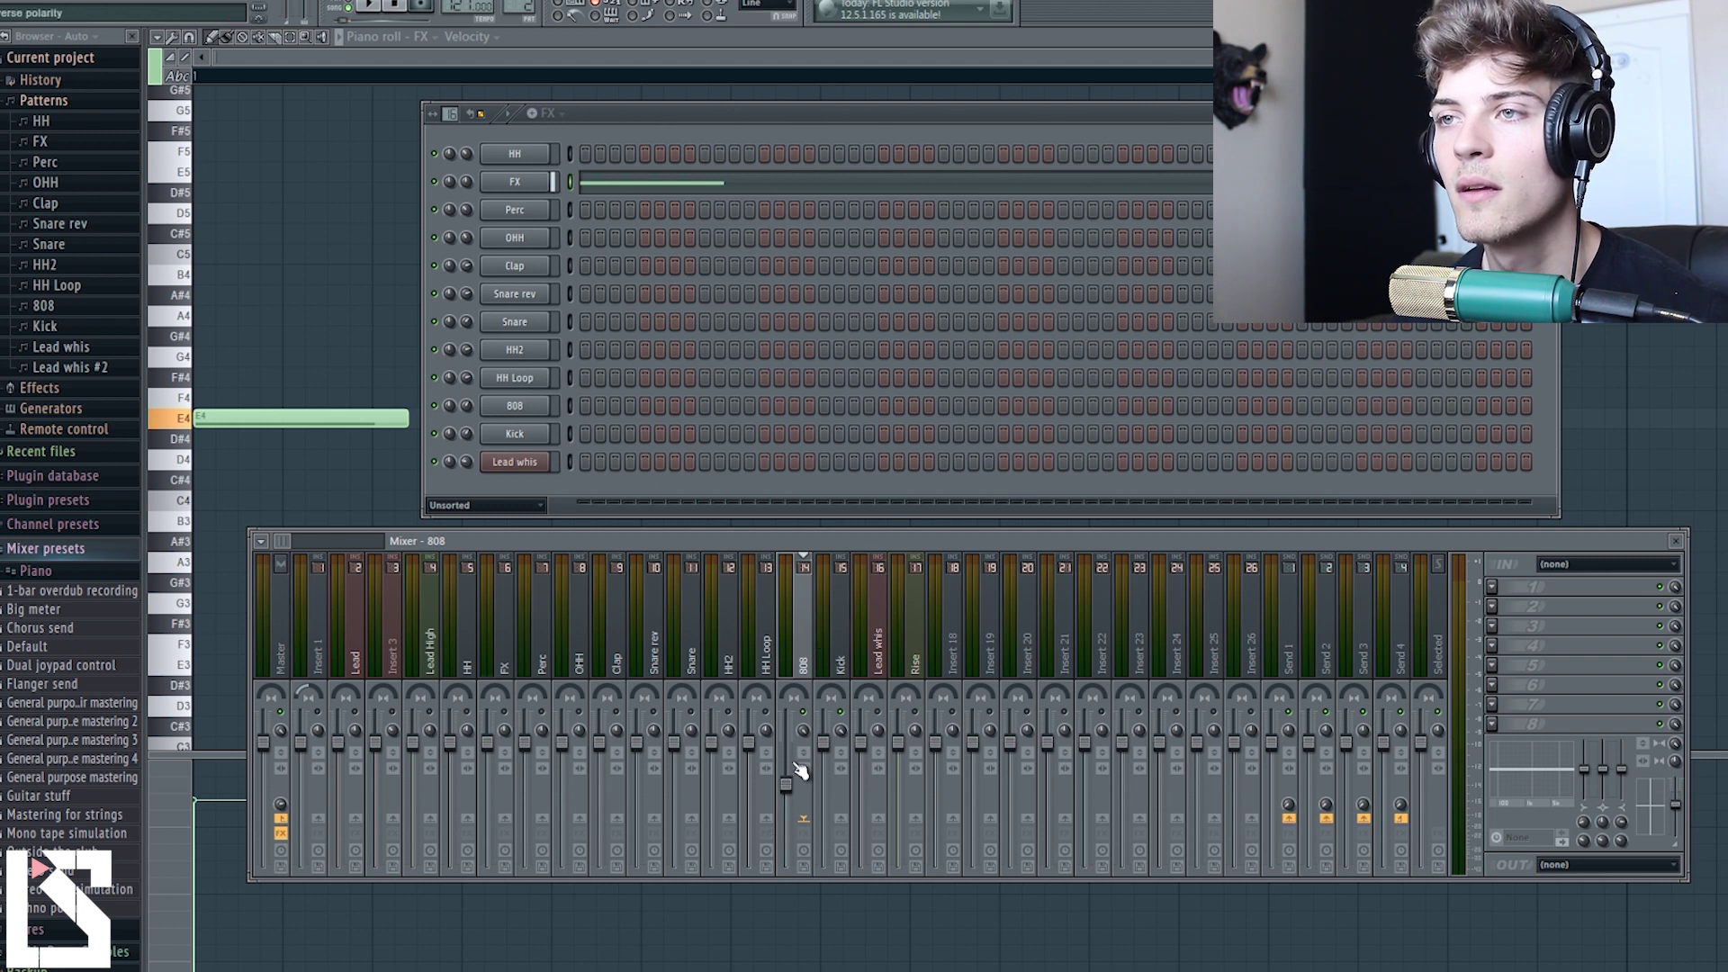
{"action": "key", "text": "space"}
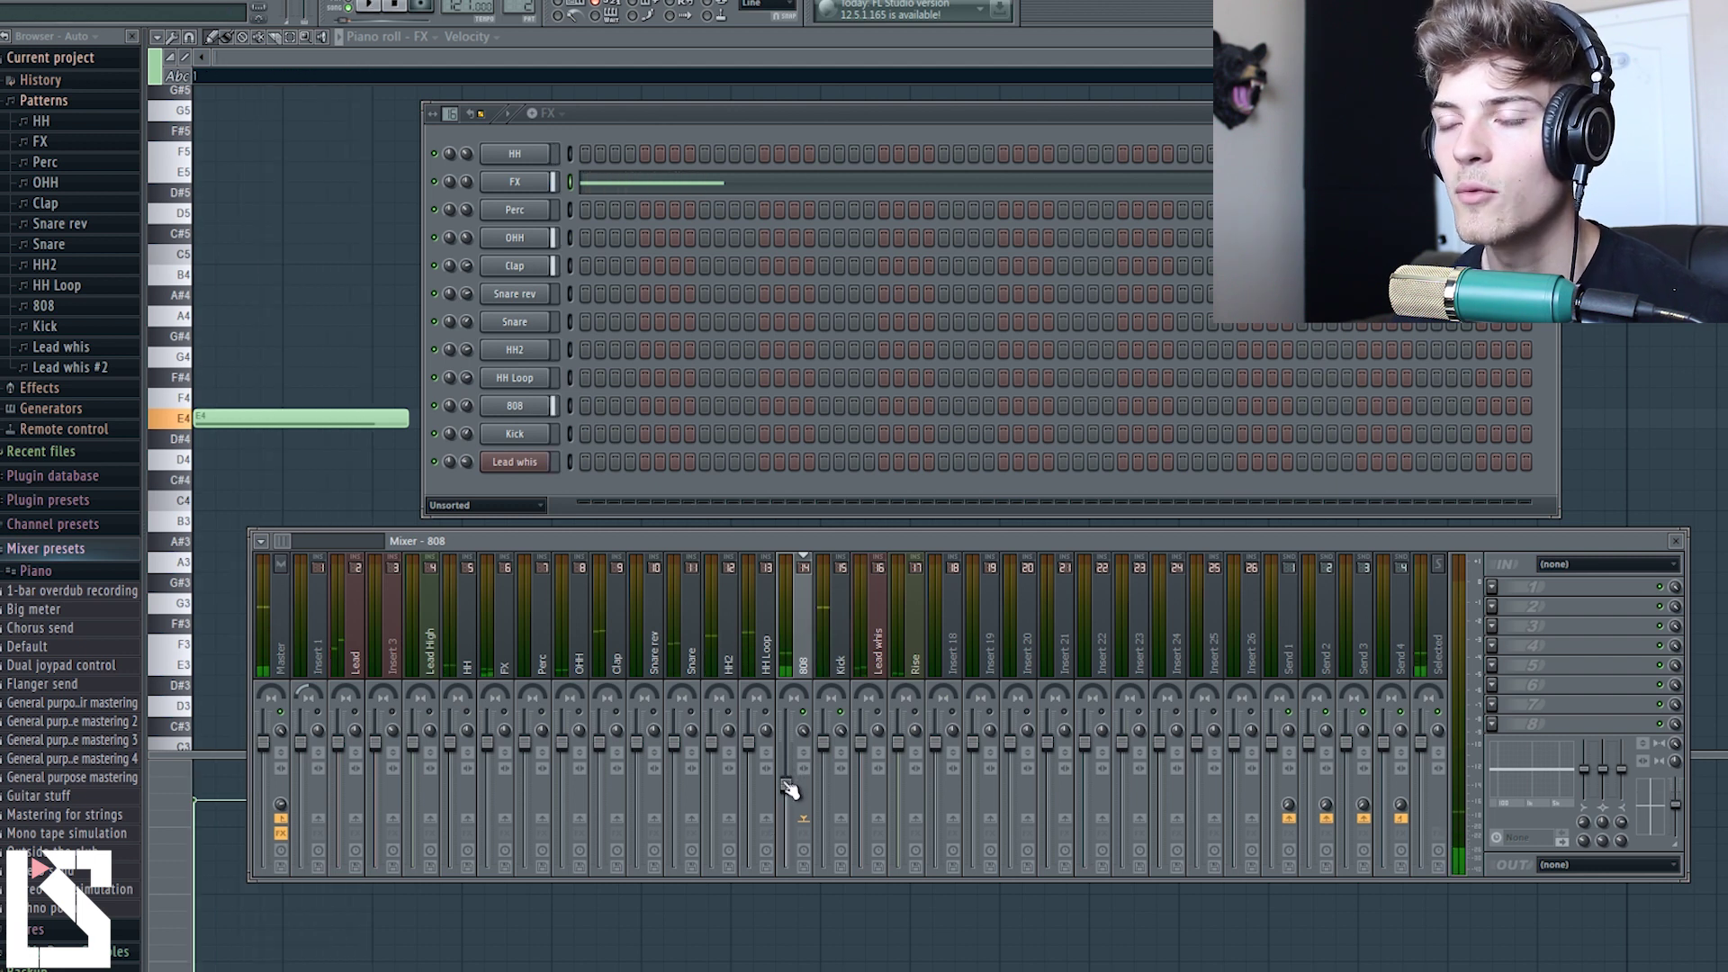
{"action": "left_click_drag", "start_coordinate": [788, 790], "coordinate": [789, 790]}
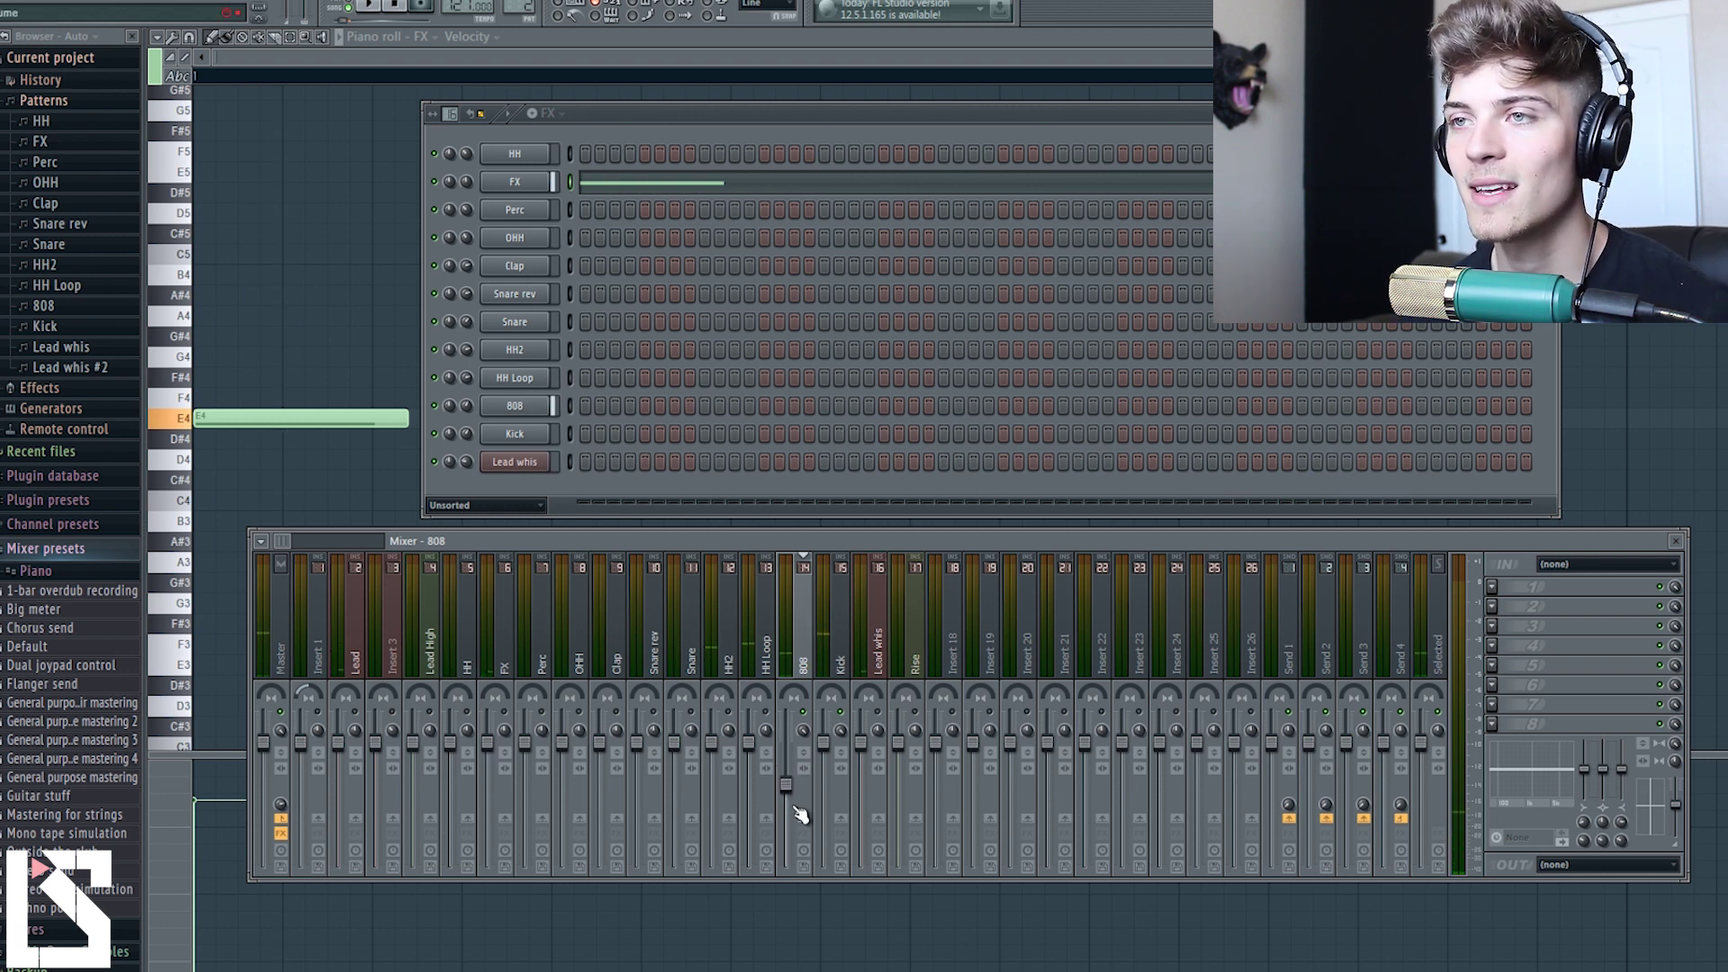
{"action": "left_click_drag", "start_coordinate": [793, 774], "coordinate": [798, 737]}
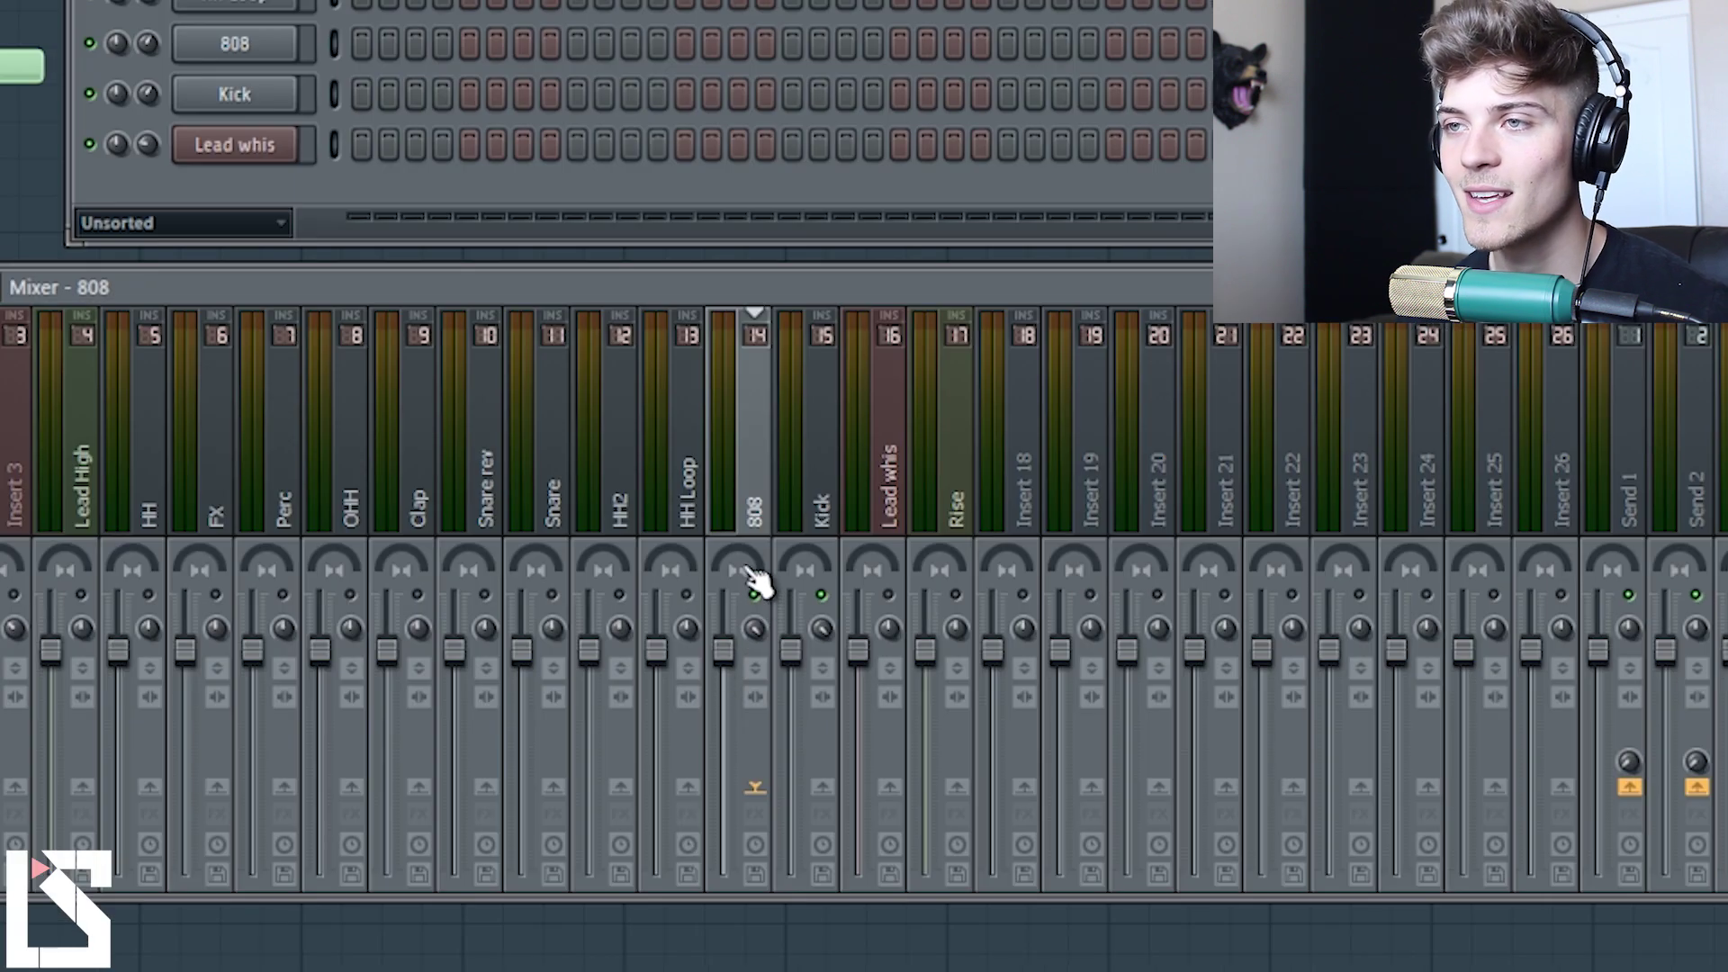
{"action": "key", "text": "space"}
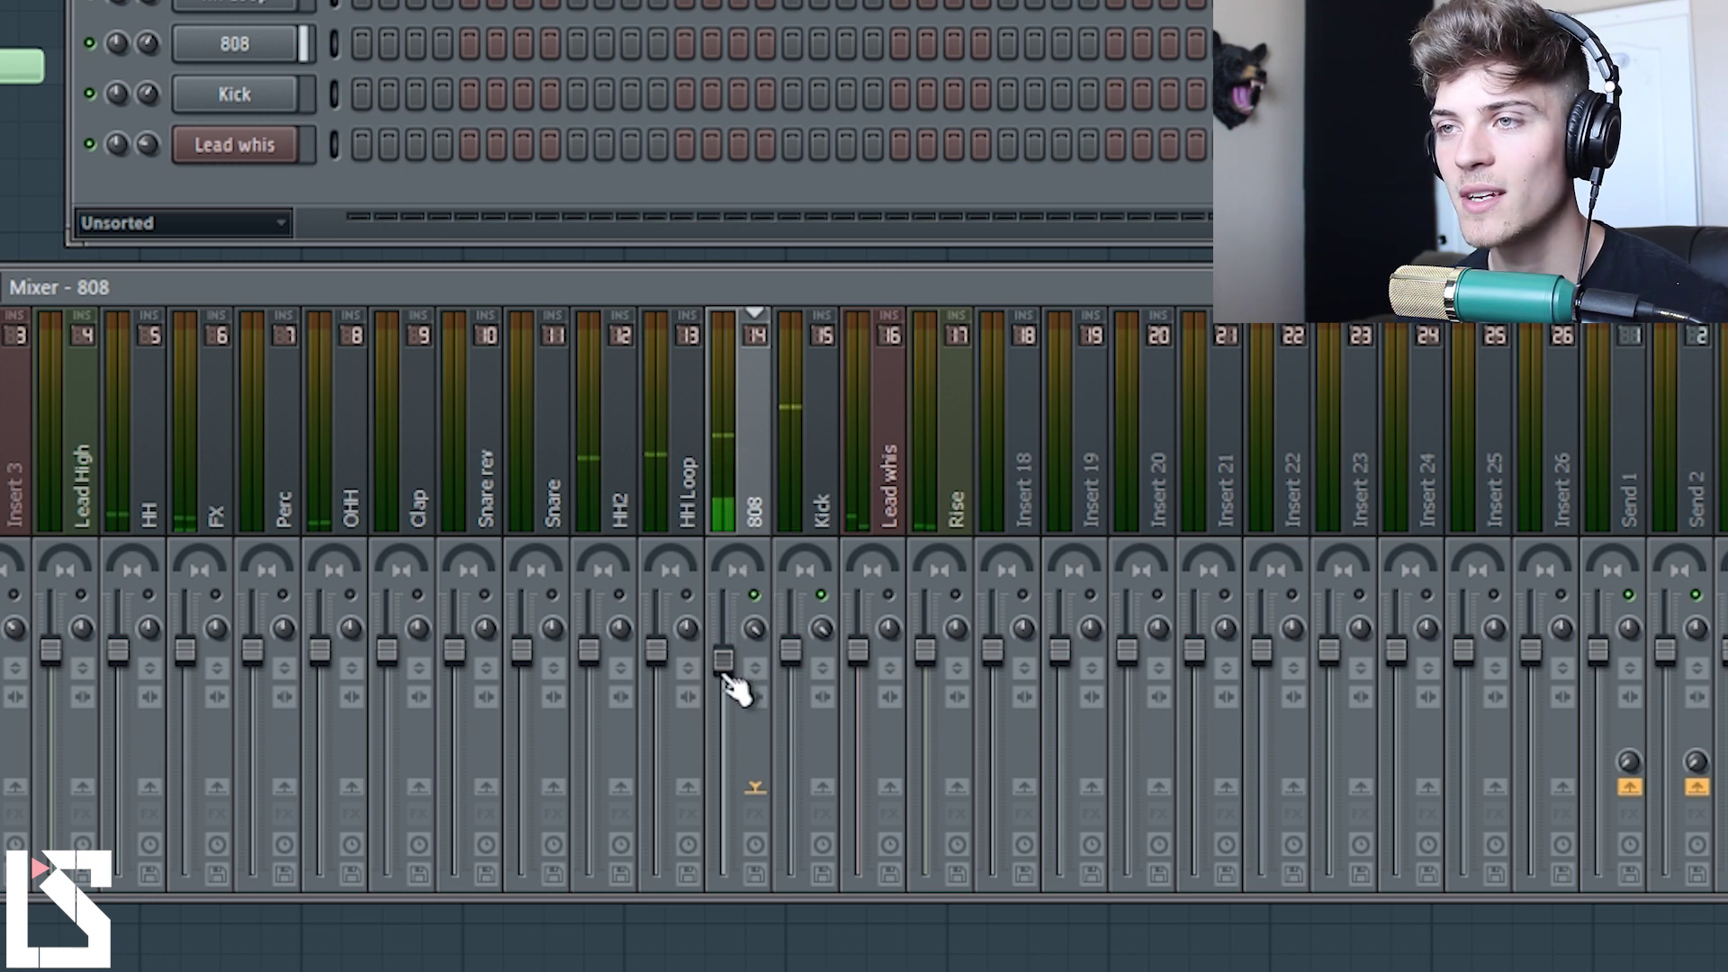
{"action": "left_click_drag", "start_coordinate": [711, 821], "coordinate": [712, 850]}
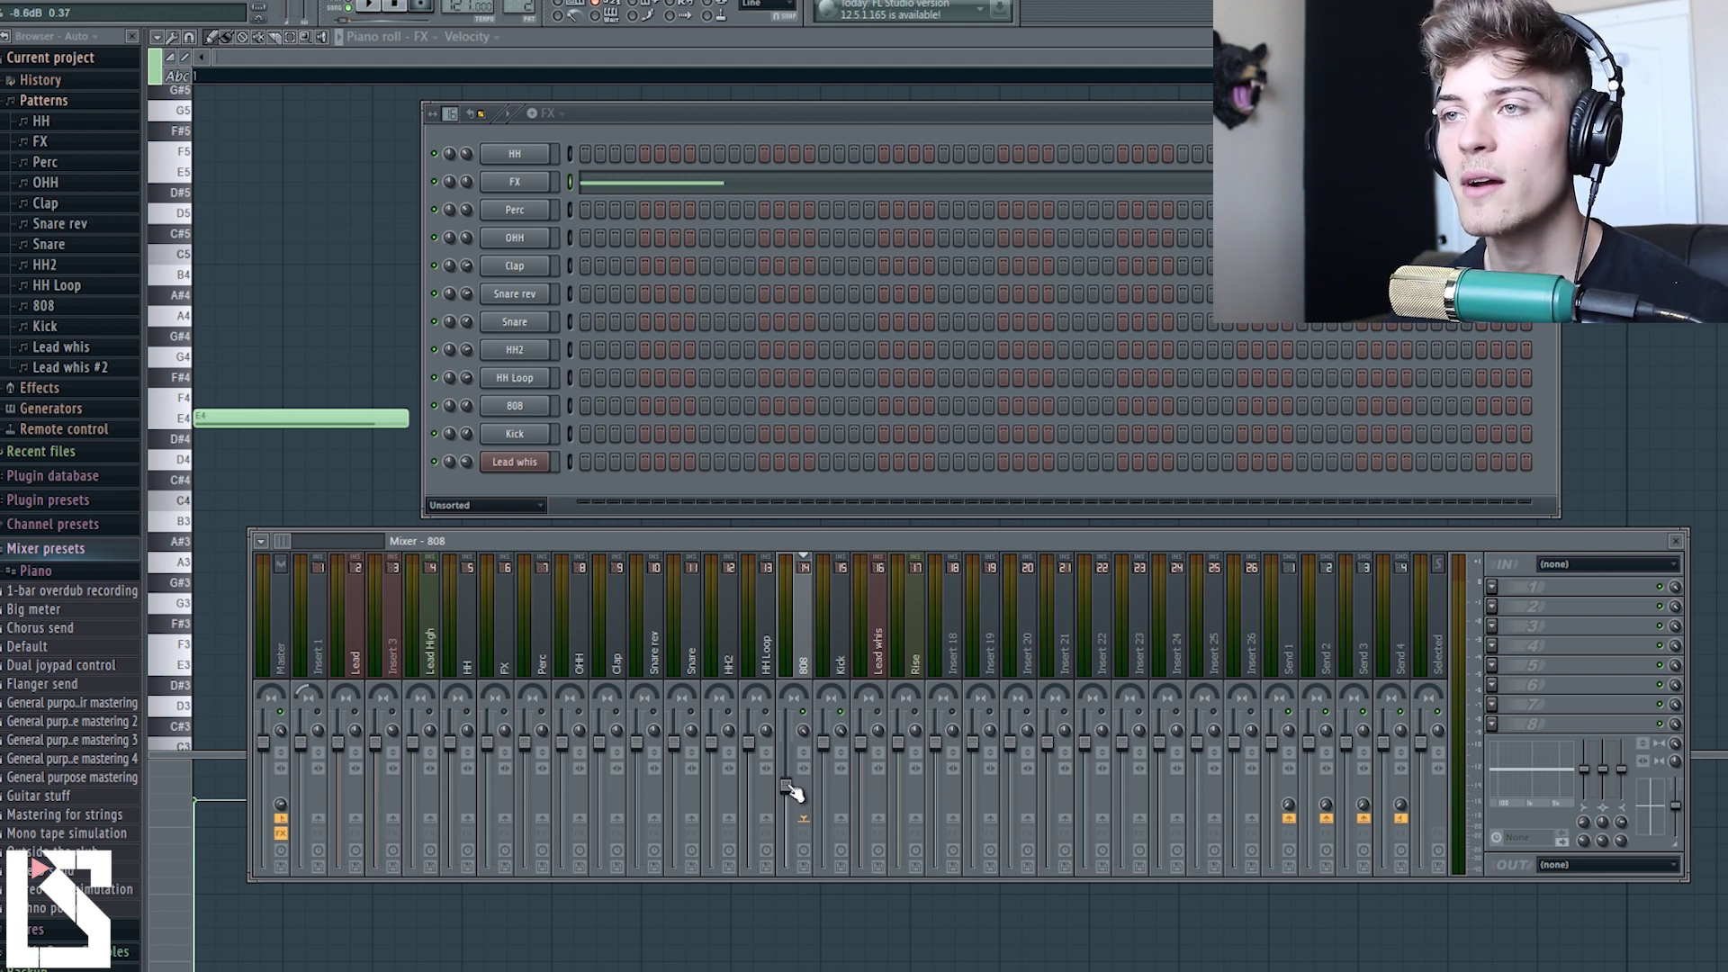
{"action": "key", "text": "space"}
{"action": "mouse_move", "coordinate": [792, 793]}
{"action": "left_mouse_down"}
{"action": "mouse_move", "coordinate": [788, 763]}
{"action": "mouse_move", "coordinate": [802, 768]}
{"action": "left_mouse_up"}
Step: Bring the Clap and Snare mixer tracks into the mix alongside the kick and 808
{"action": "left_click", "coordinate": [627, 621]}
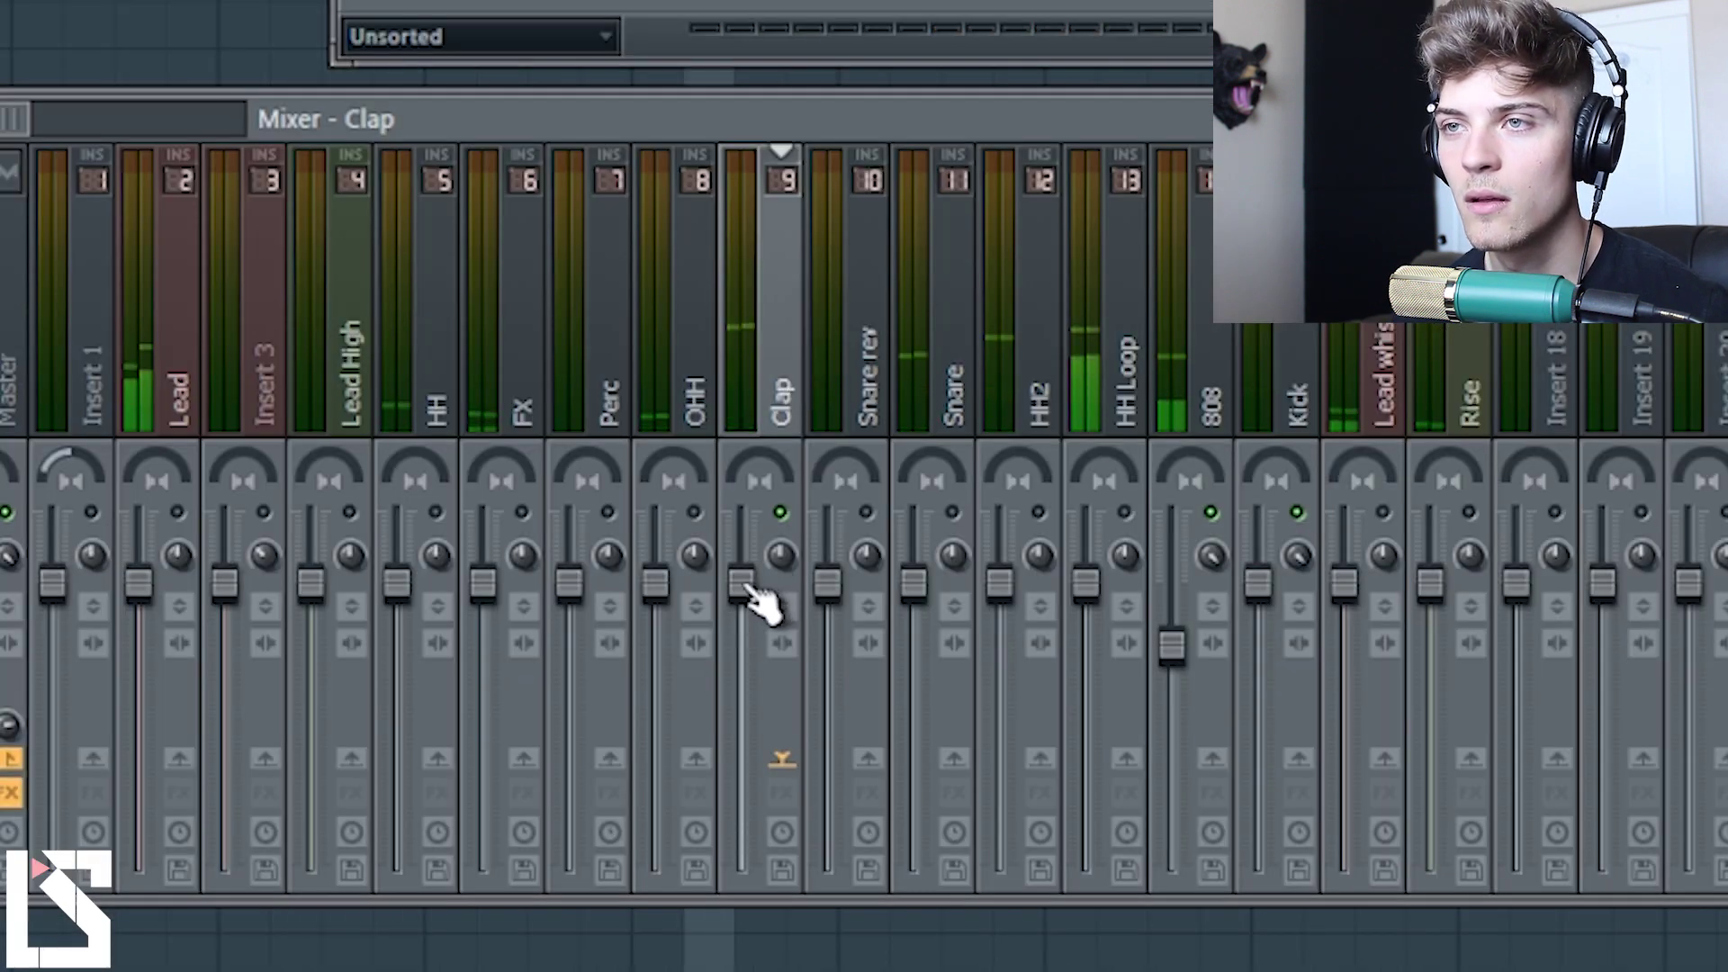
{"action": "mouse_move", "coordinate": [749, 590]}
{"action": "left_mouse_down"}
{"action": "mouse_move", "coordinate": [746, 572]}
{"action": "mouse_move", "coordinate": [743, 586]}
{"action": "left_mouse_up"}
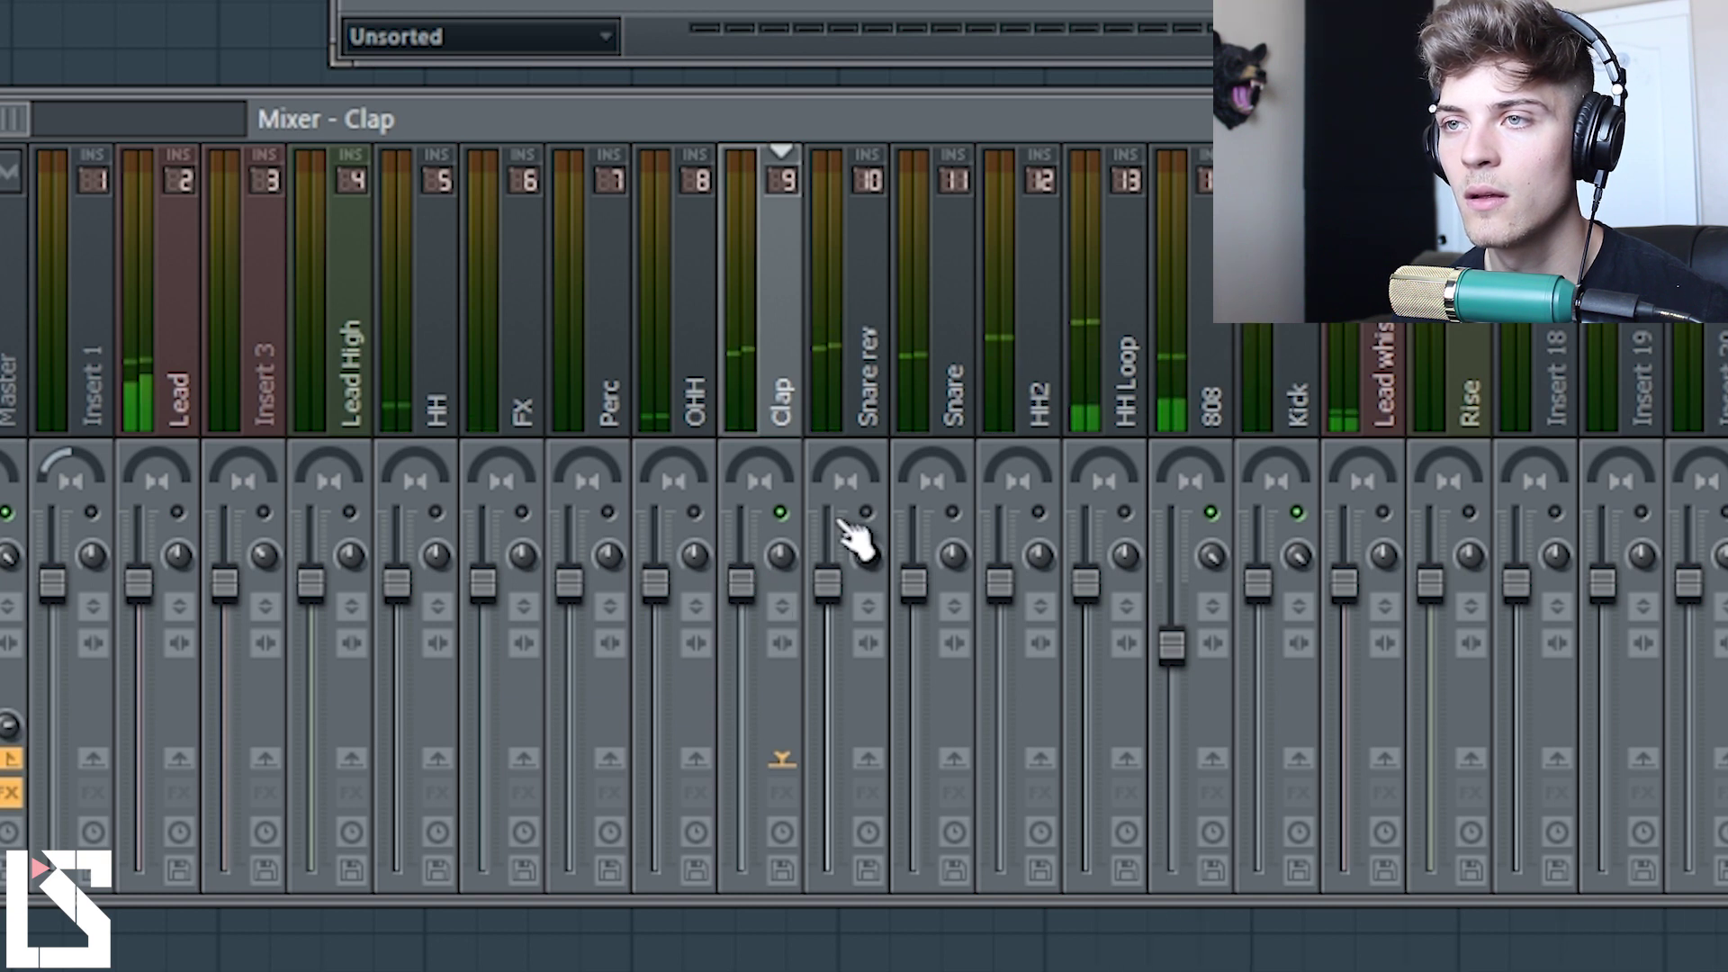
{"action": "left_click", "coordinate": [855, 391]}
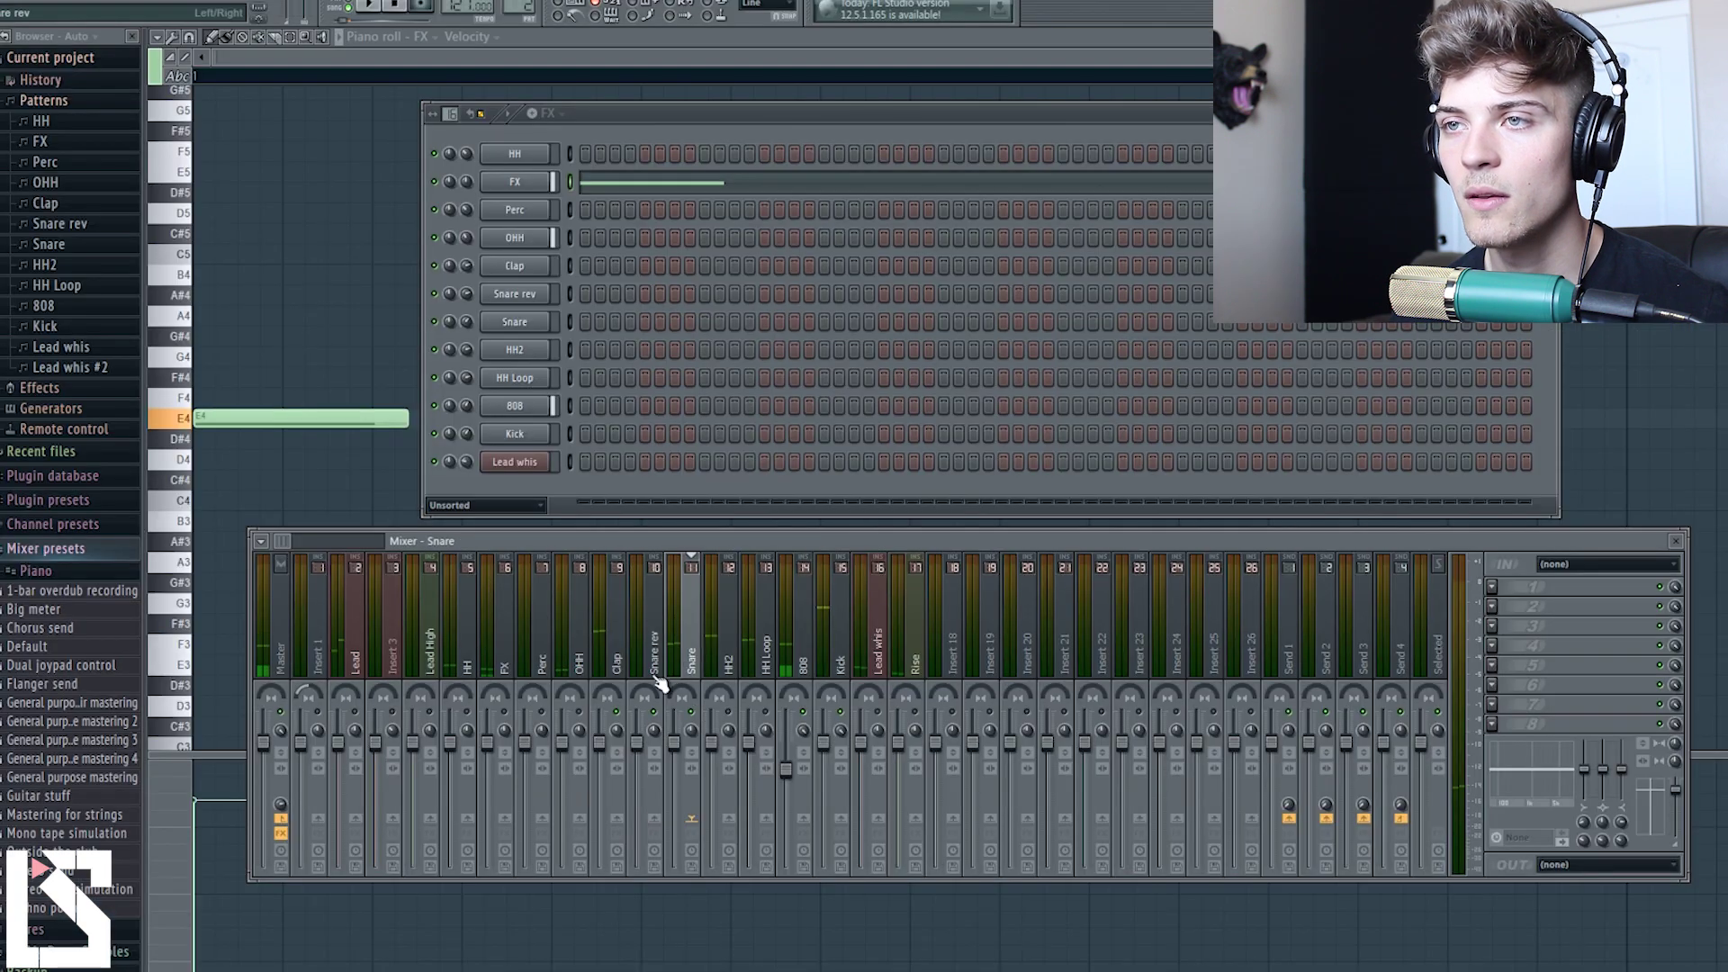
{"action": "left_click", "coordinate": [953, 512]}
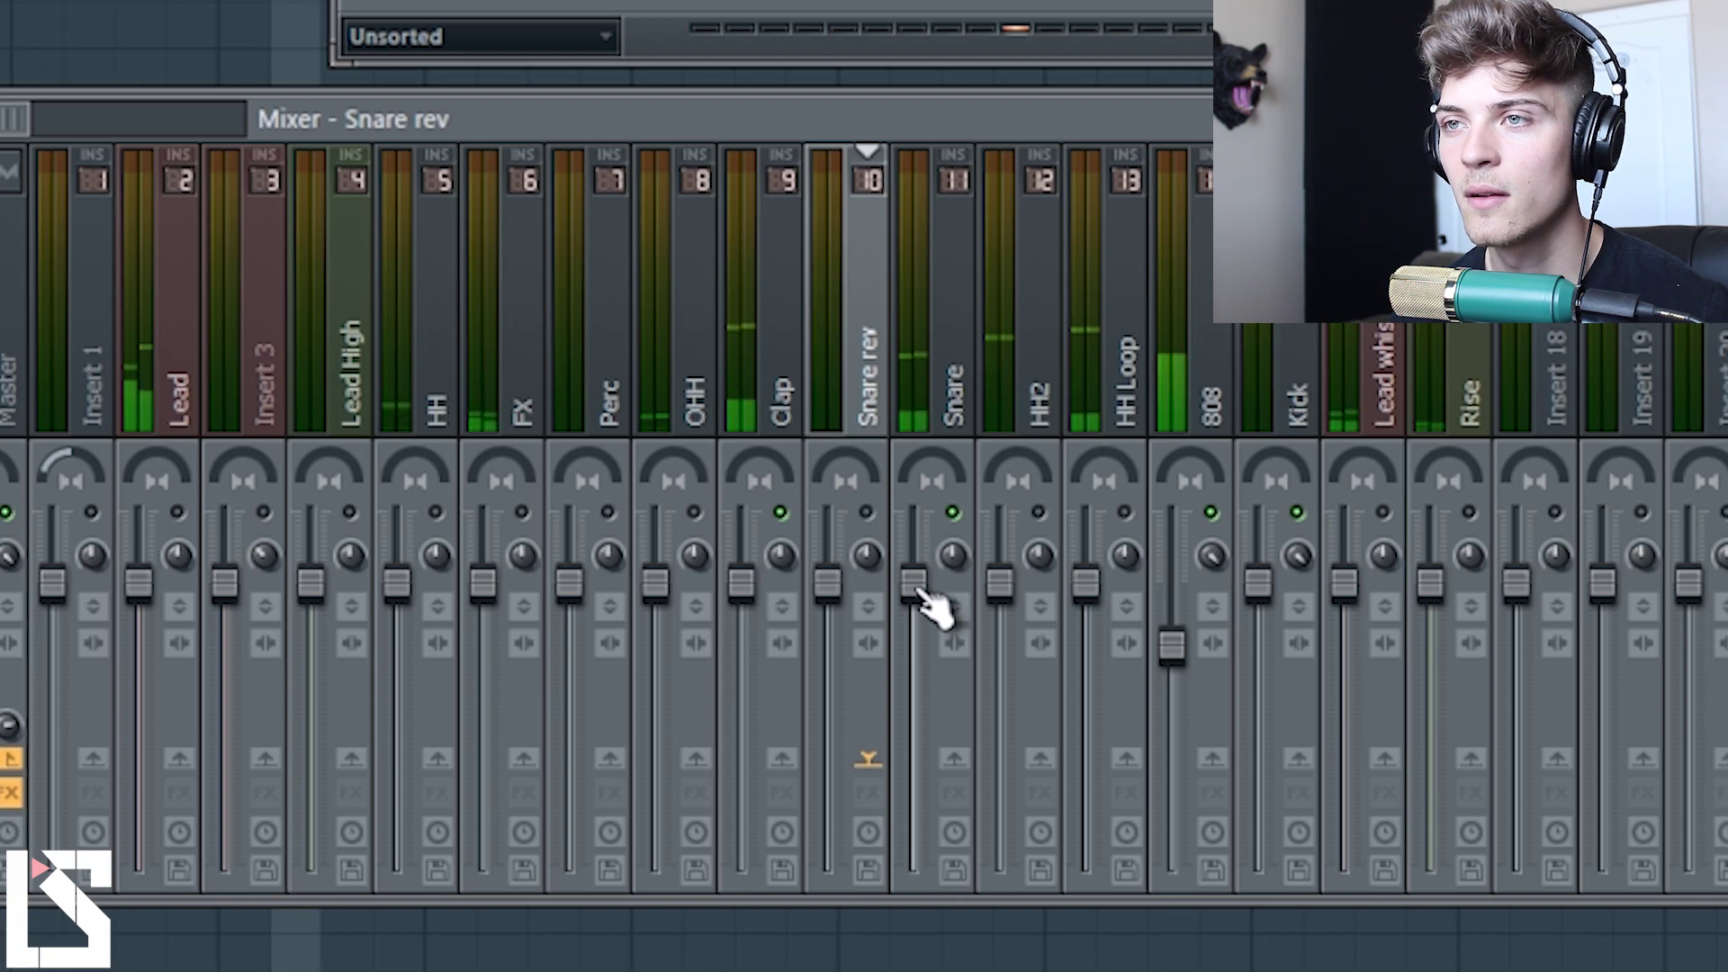
{"action": "left_click", "coordinate": [780, 512]}
Step: Raise the Snare fader slightly and lower the Clap fader a little to balance the two
{"action": "left_click_drag", "start_coordinate": [915, 583], "coordinate": [915, 569]}
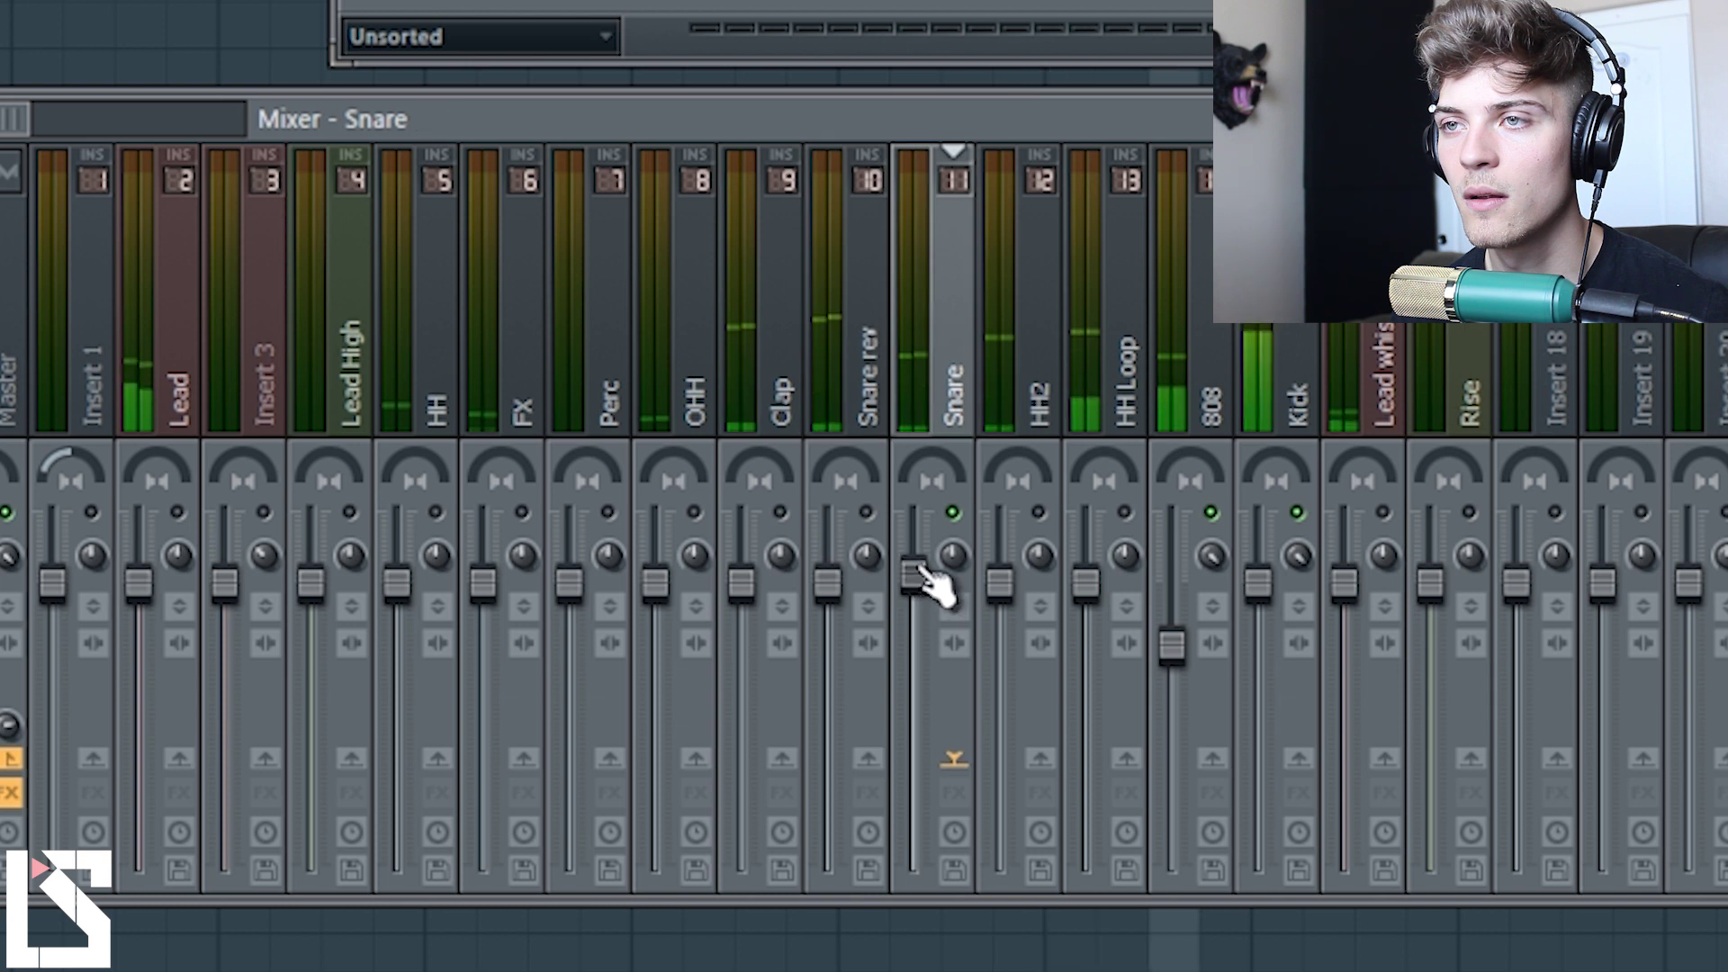
{"action": "left_click_drag", "start_coordinate": [742, 583], "coordinate": [753, 604]}
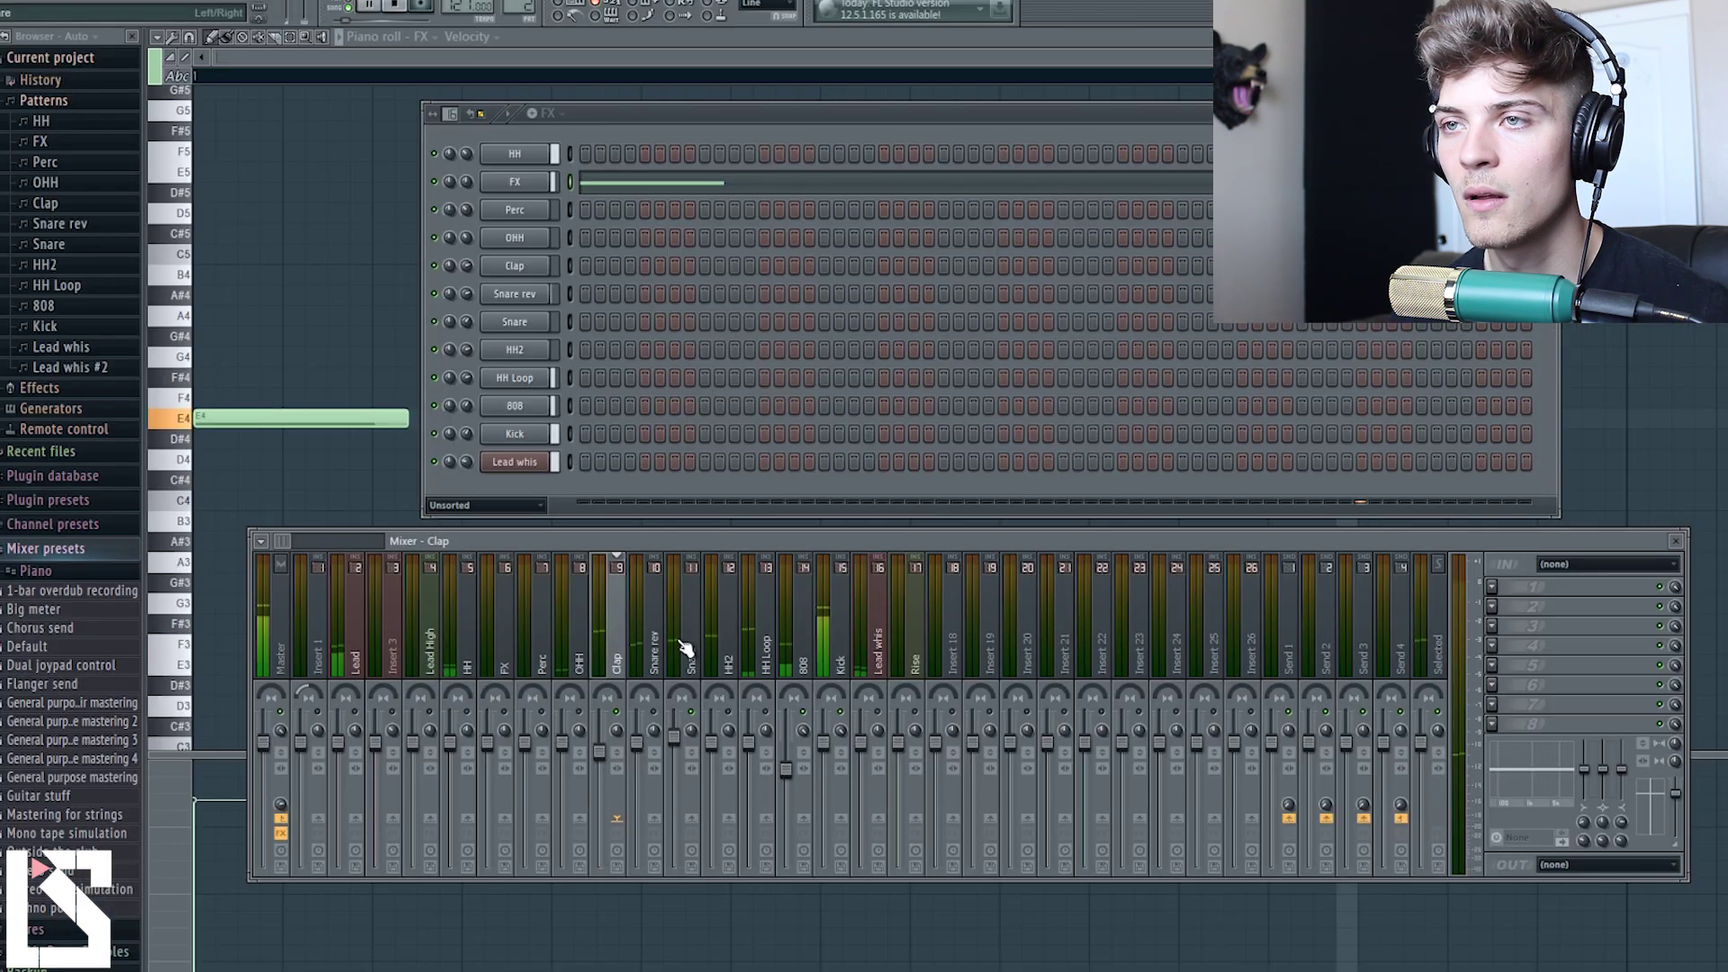
{"action": "left_click", "coordinate": [930, 369]}
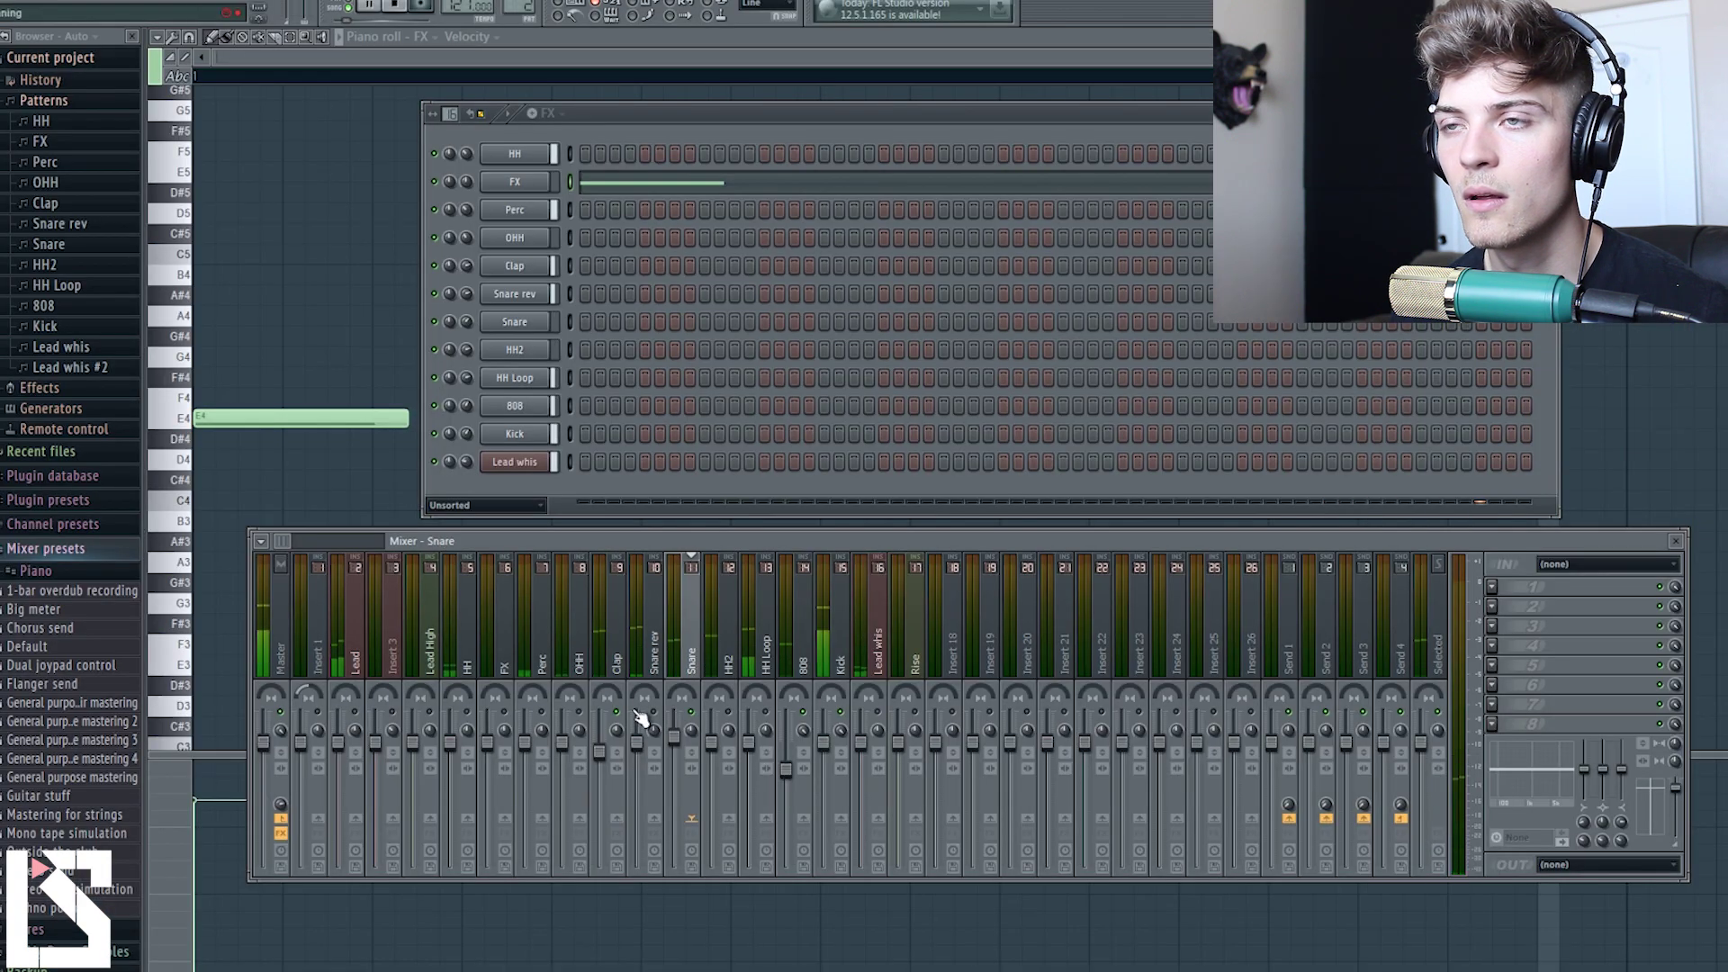
{"action": "left_click_drag", "start_coordinate": [605, 753], "coordinate": [611, 758]}
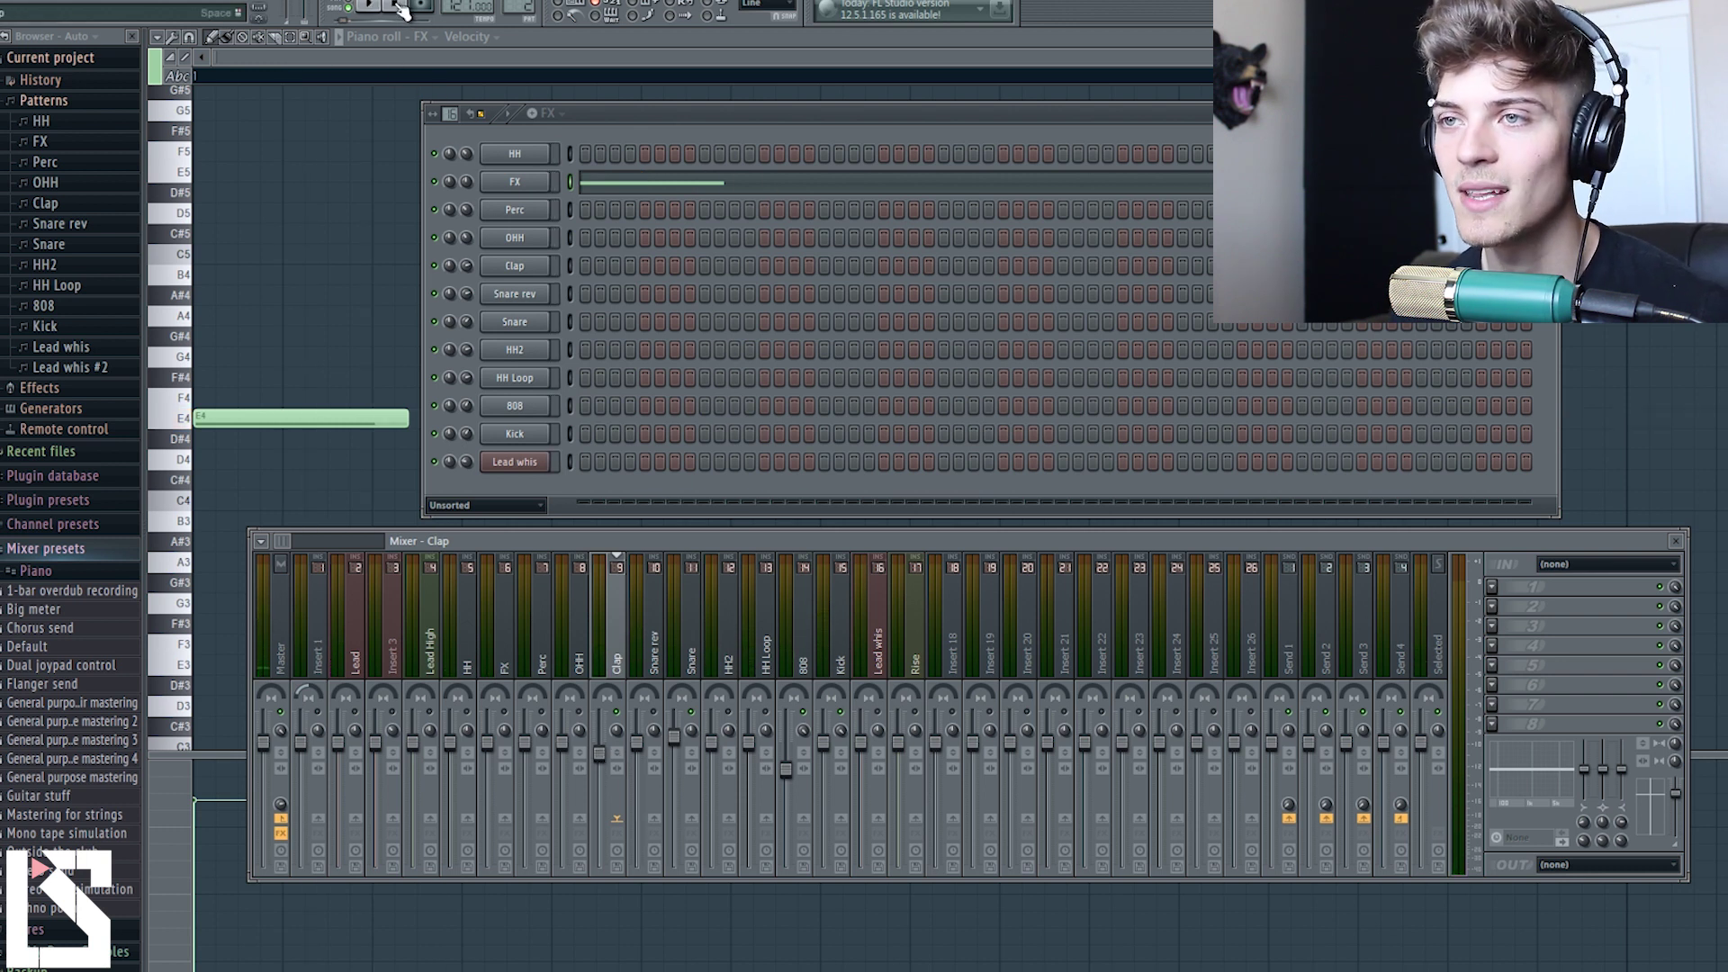
Step: Replay the beat to compare Clap and Snare, and settle the Snare fader at about 1.2 dB
{"action": "left_click", "coordinate": [691, 646]}
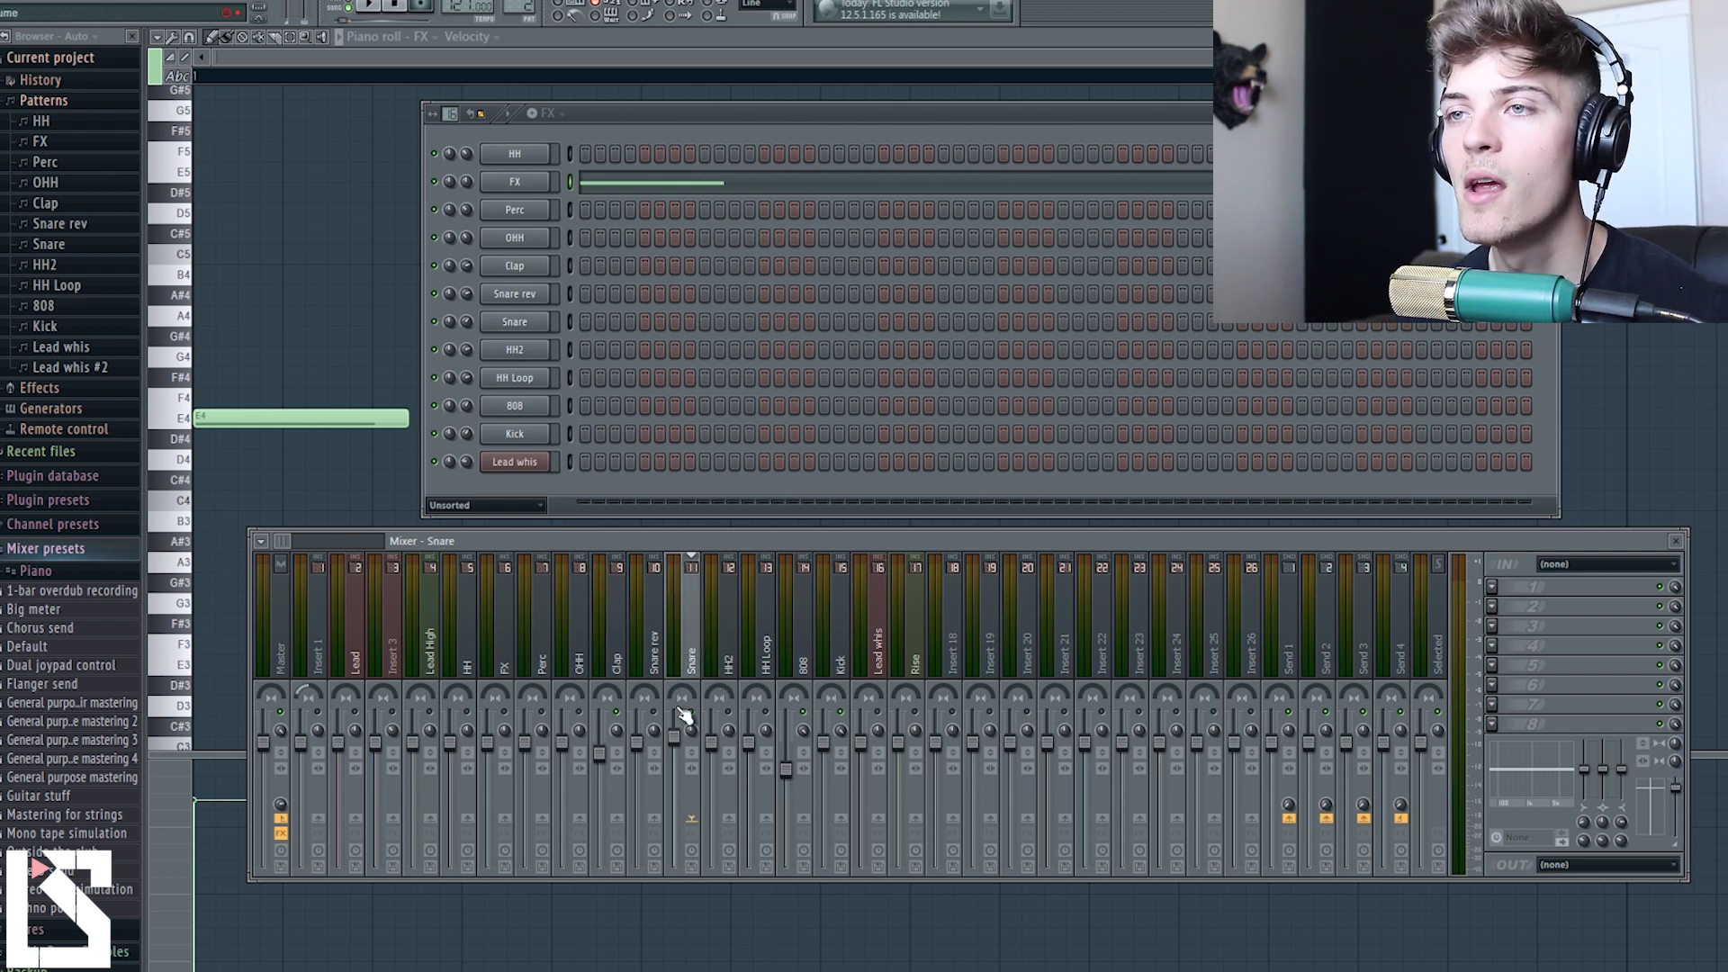
{"action": "left_click", "coordinate": [601, 759]}
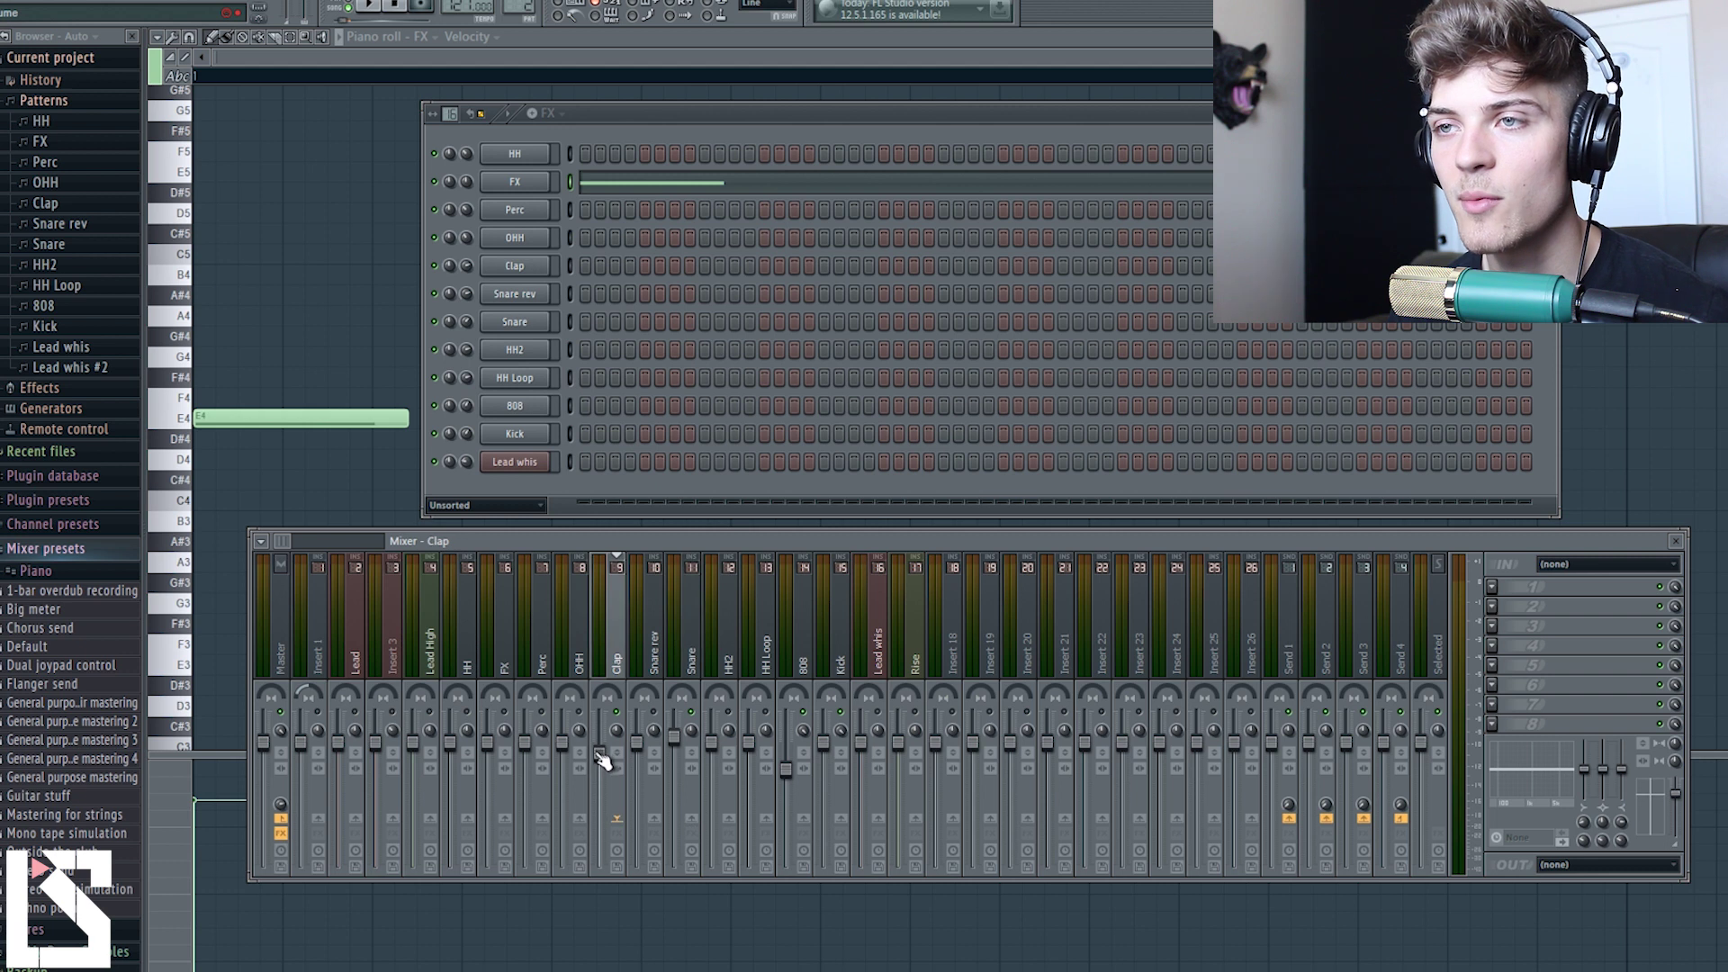
{"action": "key", "text": "space"}
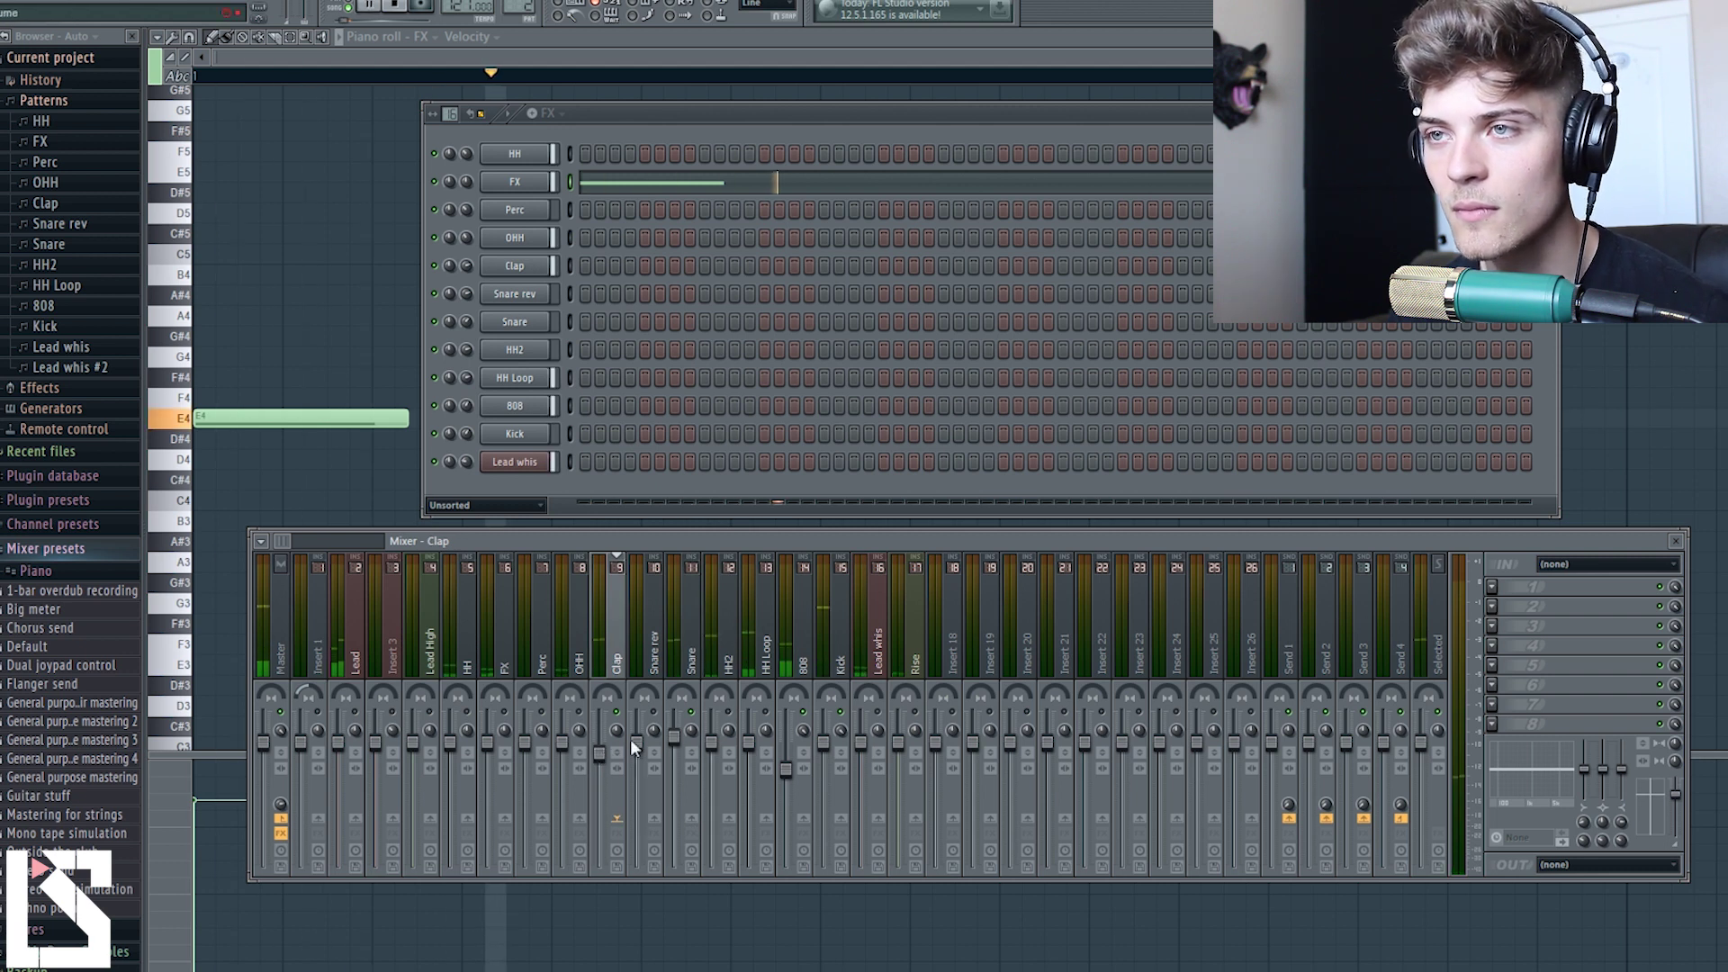
{"action": "left_click", "coordinate": [677, 738]}
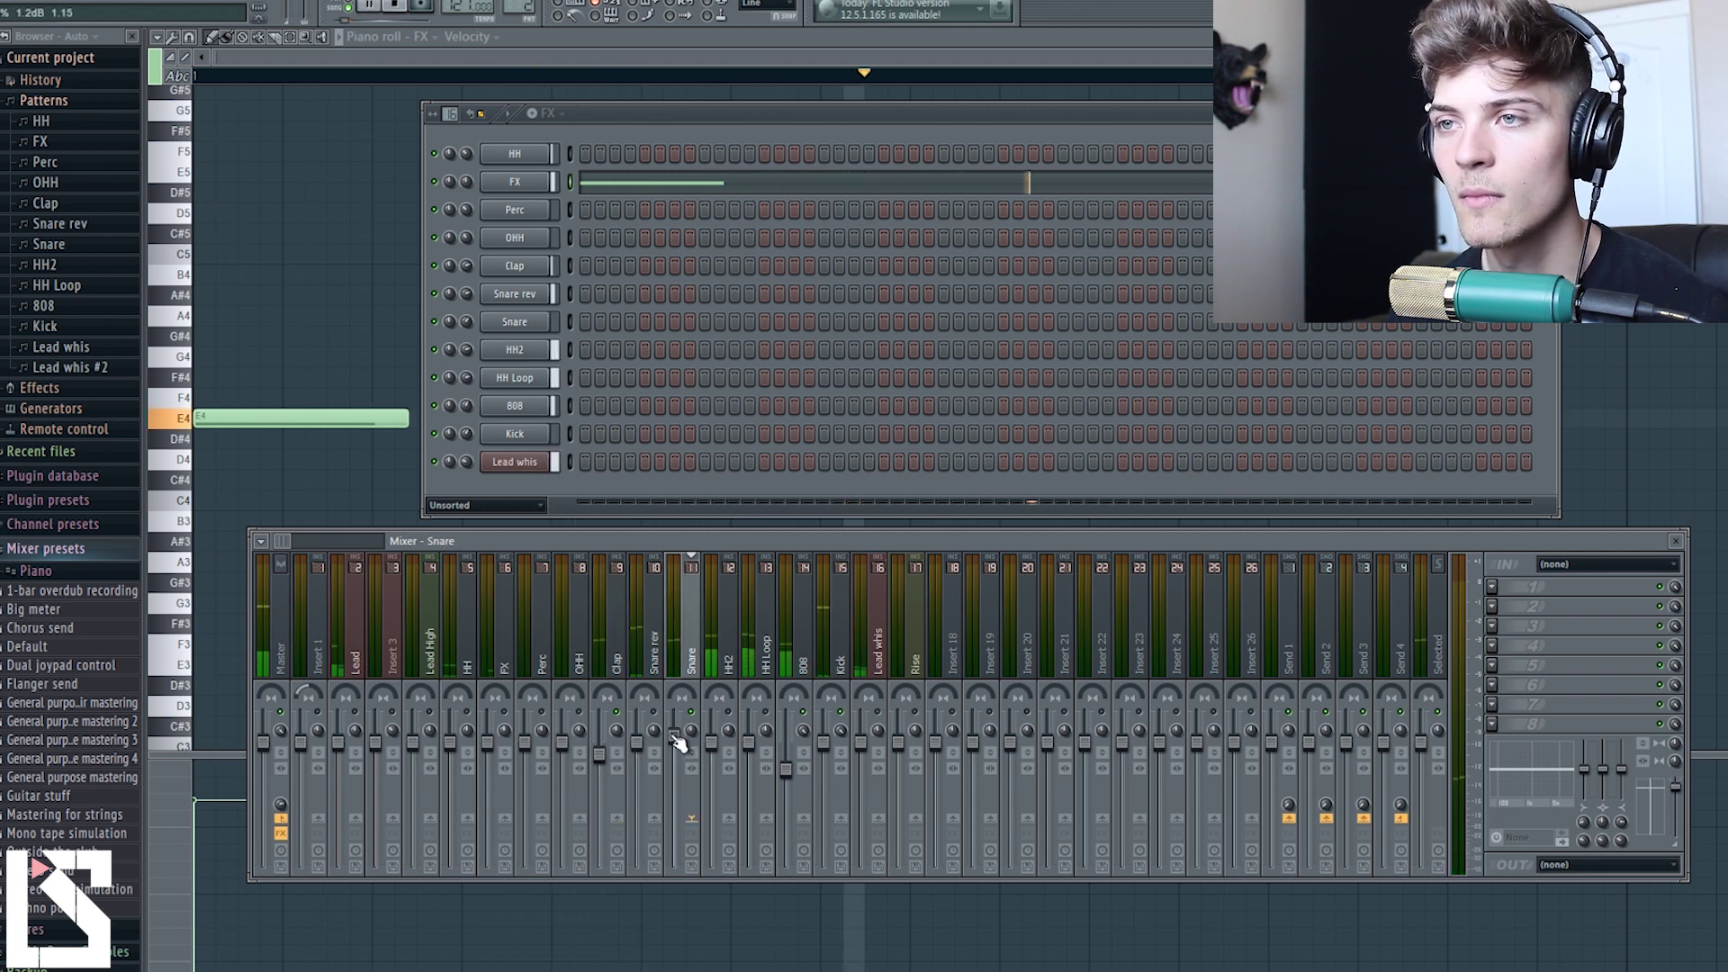
Step: Bring the HH2 and HH Loop mixer tracks into the mix and roughly lower their faders
{"action": "left_click", "coordinate": [730, 650]}
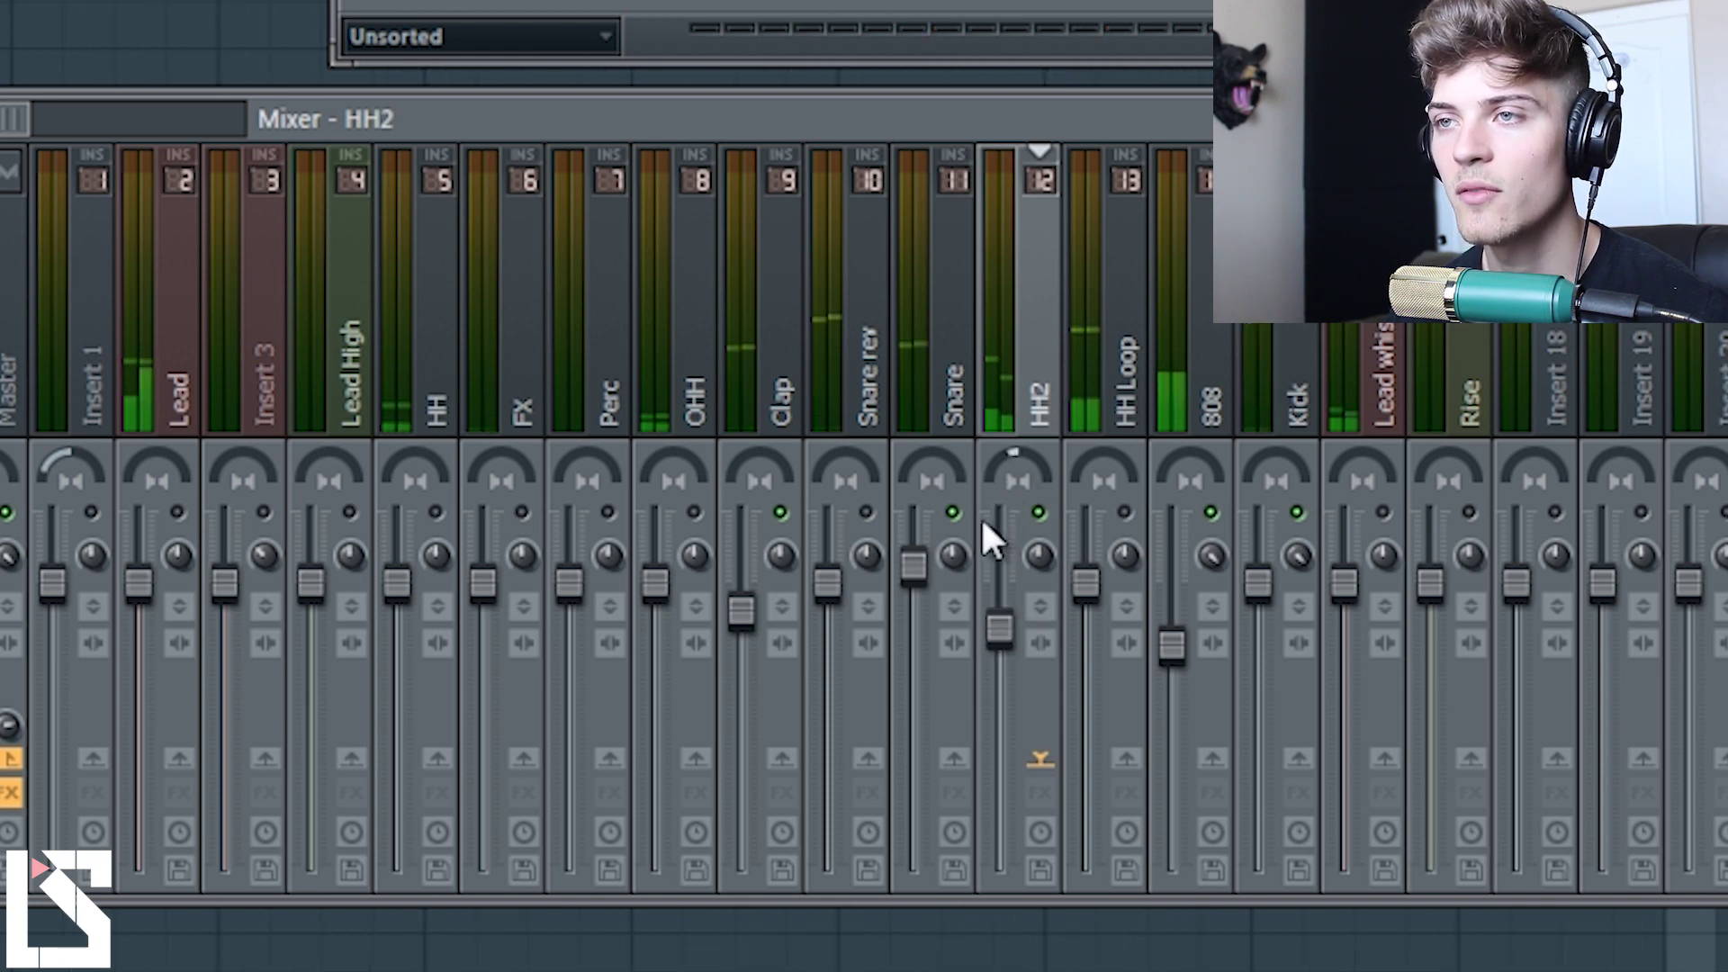
{"action": "left_click_drag", "start_coordinate": [1012, 596], "coordinate": [1008, 630]}
{"action": "left_click", "coordinate": [1116, 459]}
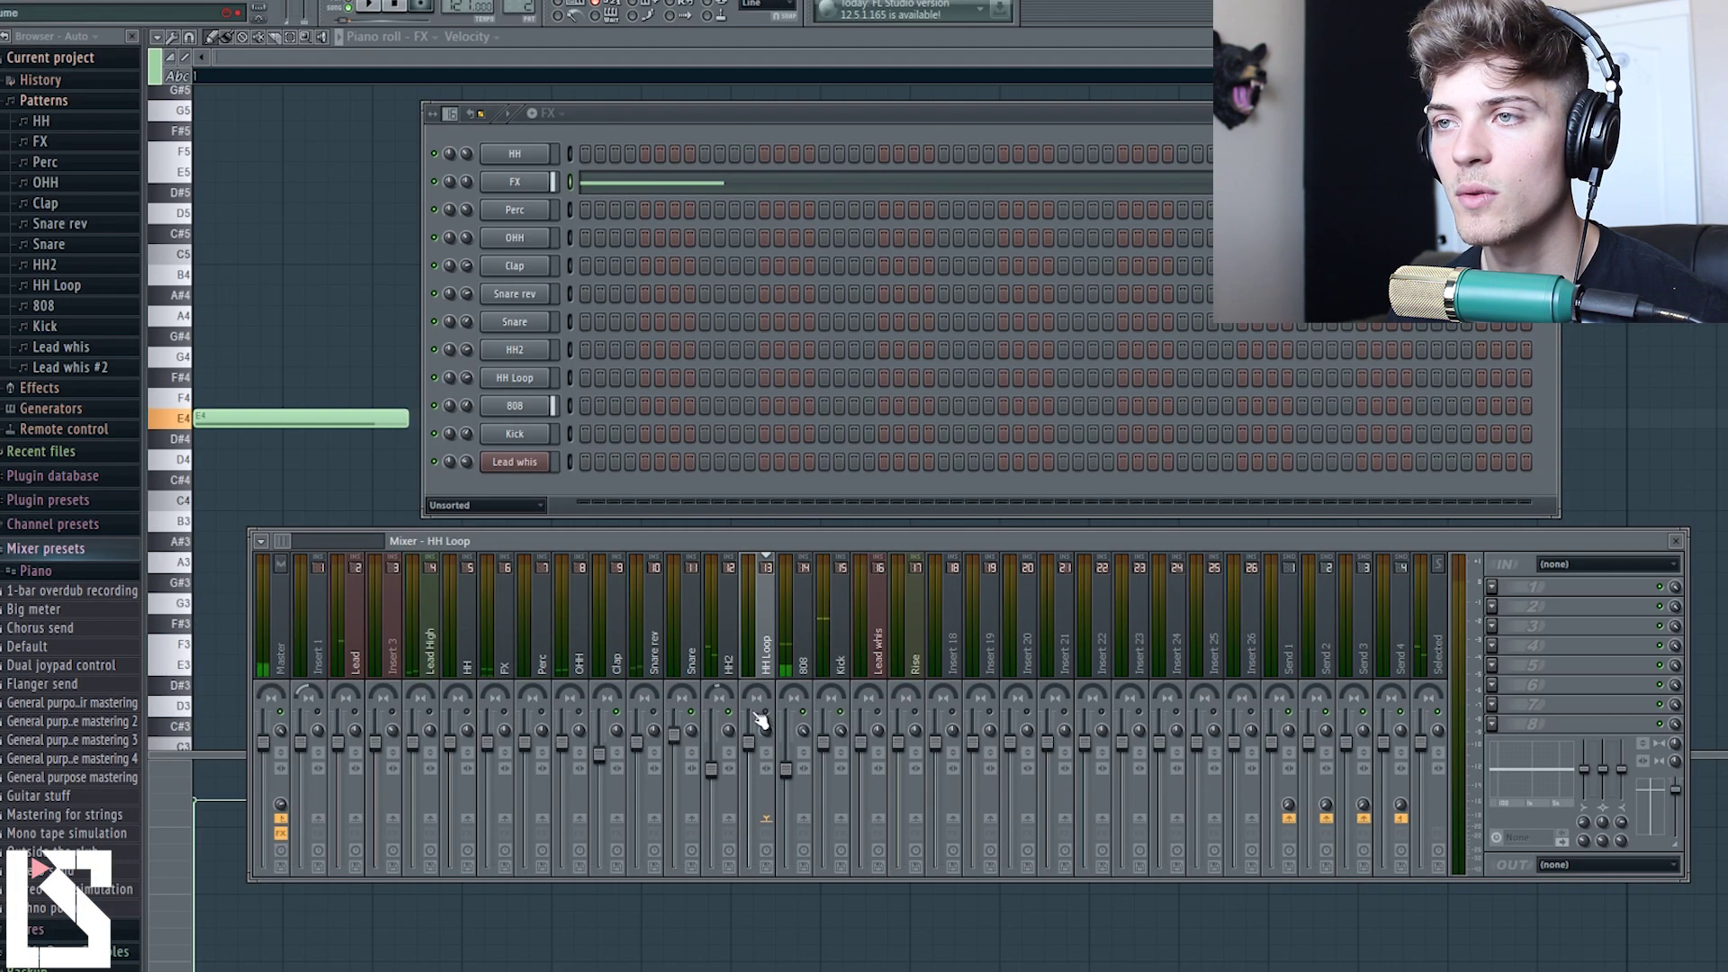
{"action": "left_click_drag", "start_coordinate": [754, 752], "coordinate": [755, 786]}
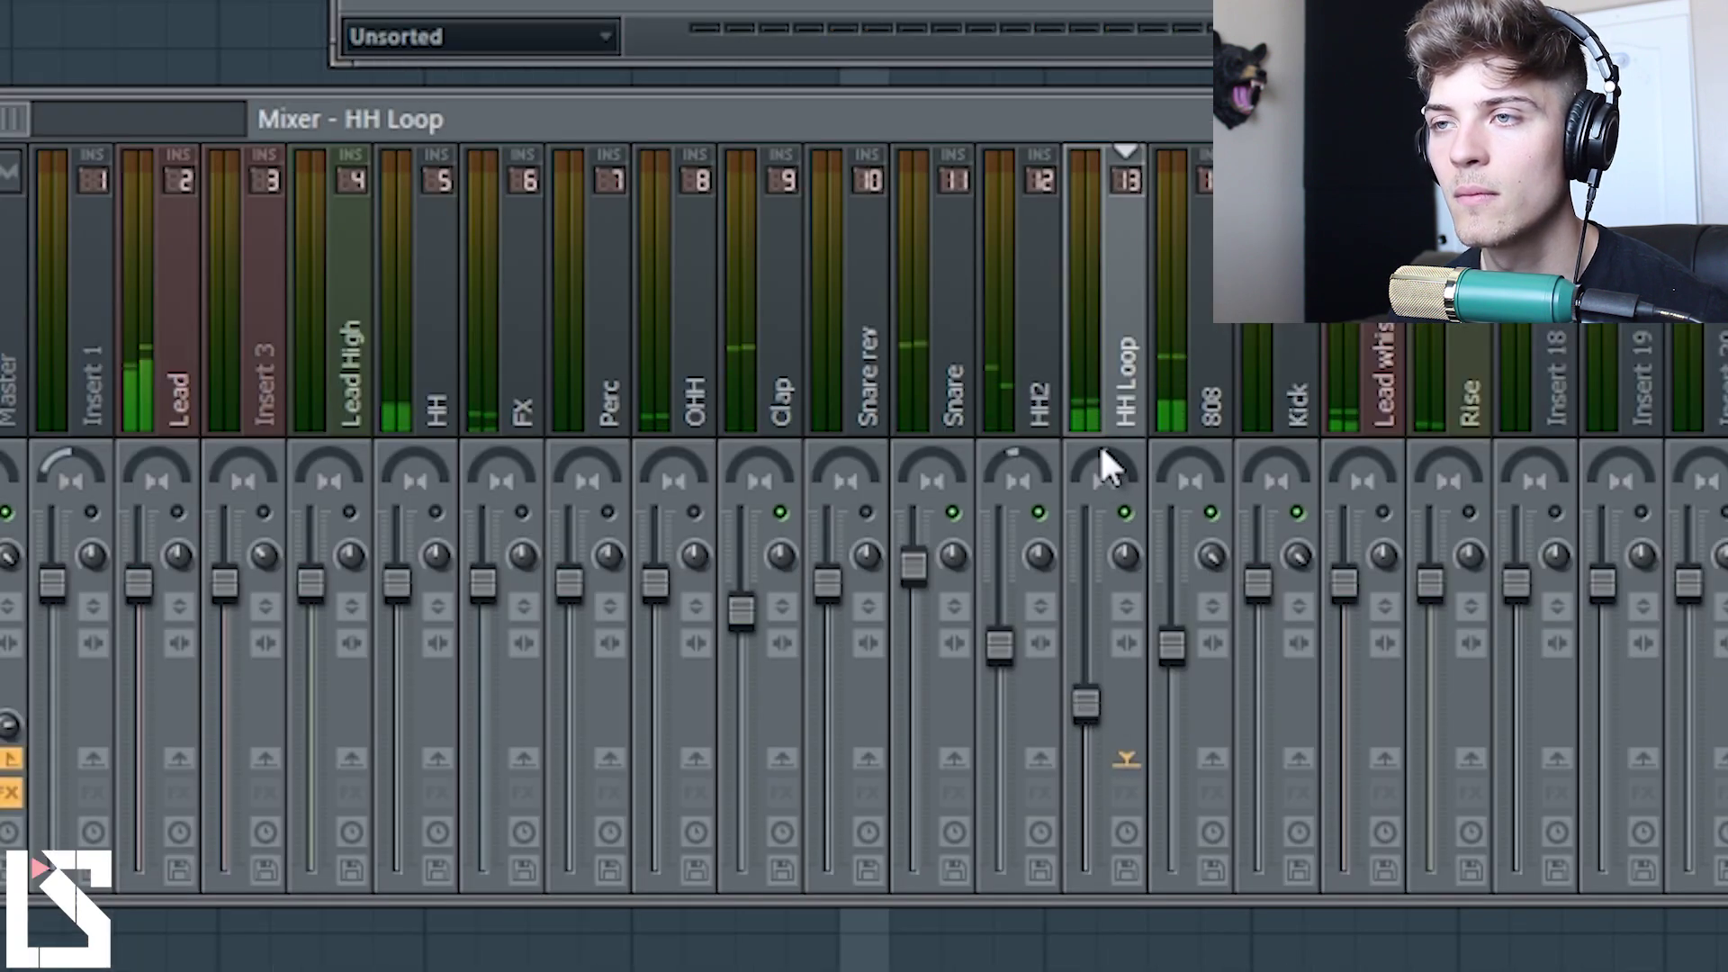
{"action": "left_click_drag", "start_coordinate": [1083, 710], "coordinate": [1091, 583]}
Step: Fine-tune the hi-hat levels, setting HH2 to about -9.1 dB and HH Loop to about -6.5 dB
{"action": "left_click_drag", "start_coordinate": [999, 646], "coordinate": [997, 703]}
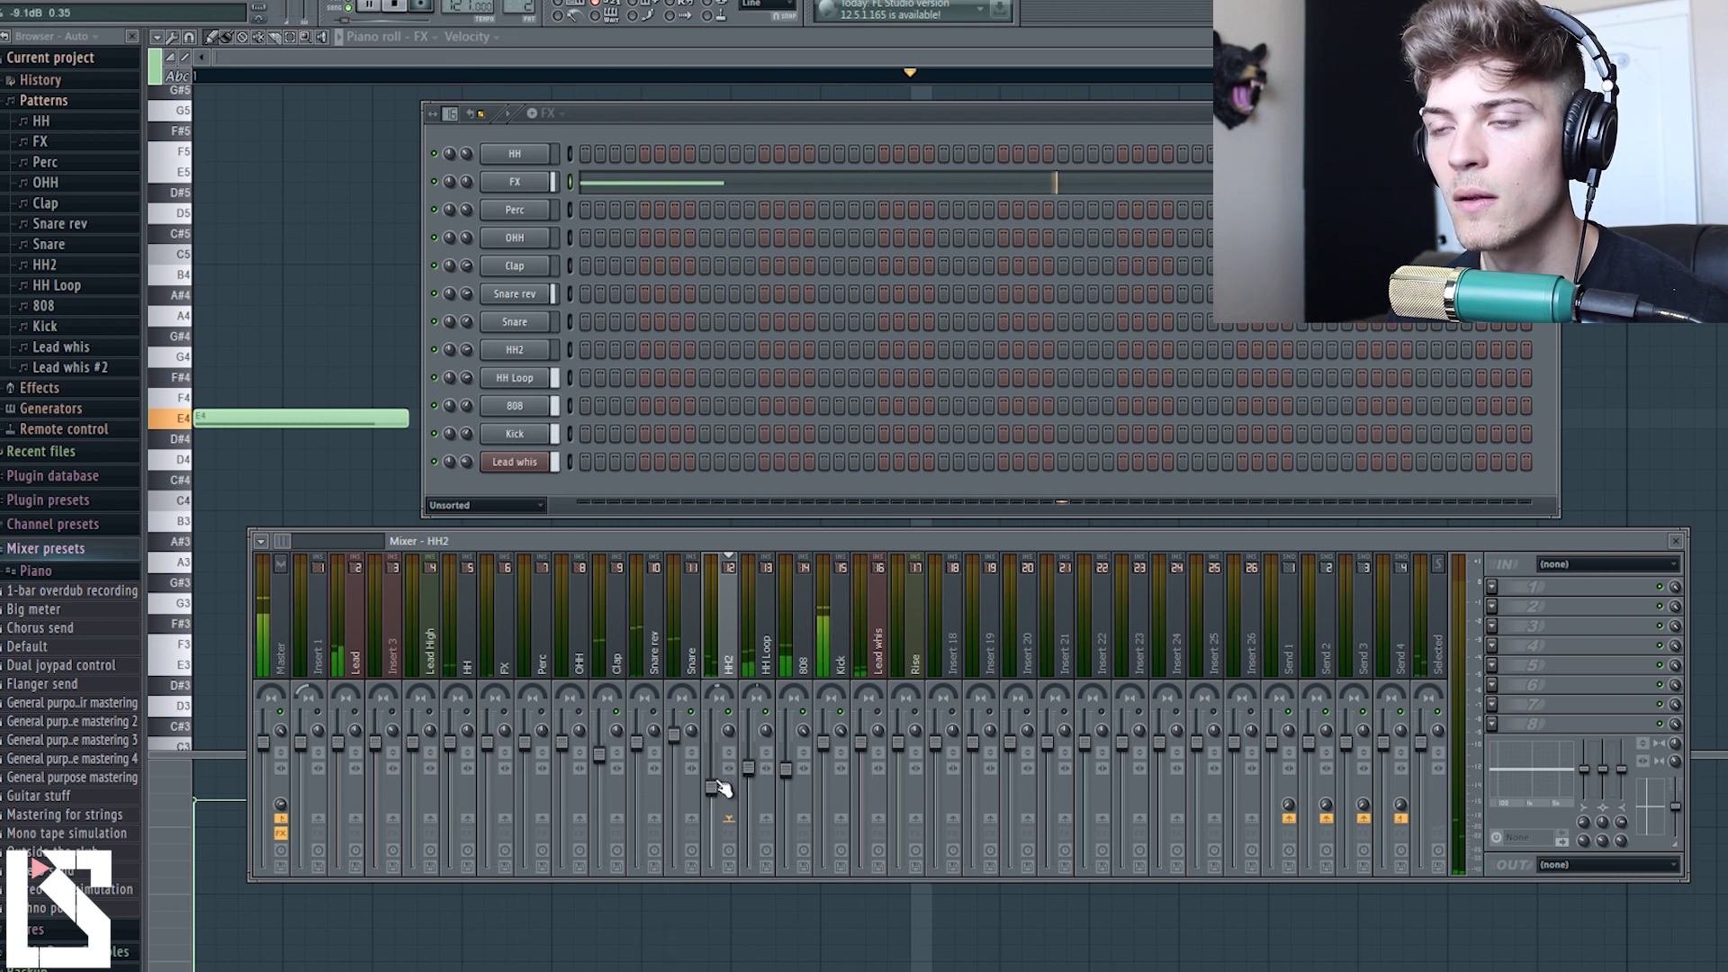
{"action": "left_click", "coordinate": [748, 774]}
{"action": "mouse_move", "coordinate": [748, 786]}
{"action": "left_mouse_down"}
{"action": "mouse_move", "coordinate": [717, 798]}
{"action": "mouse_move", "coordinate": [752, 789]}
{"action": "left_mouse_up"}
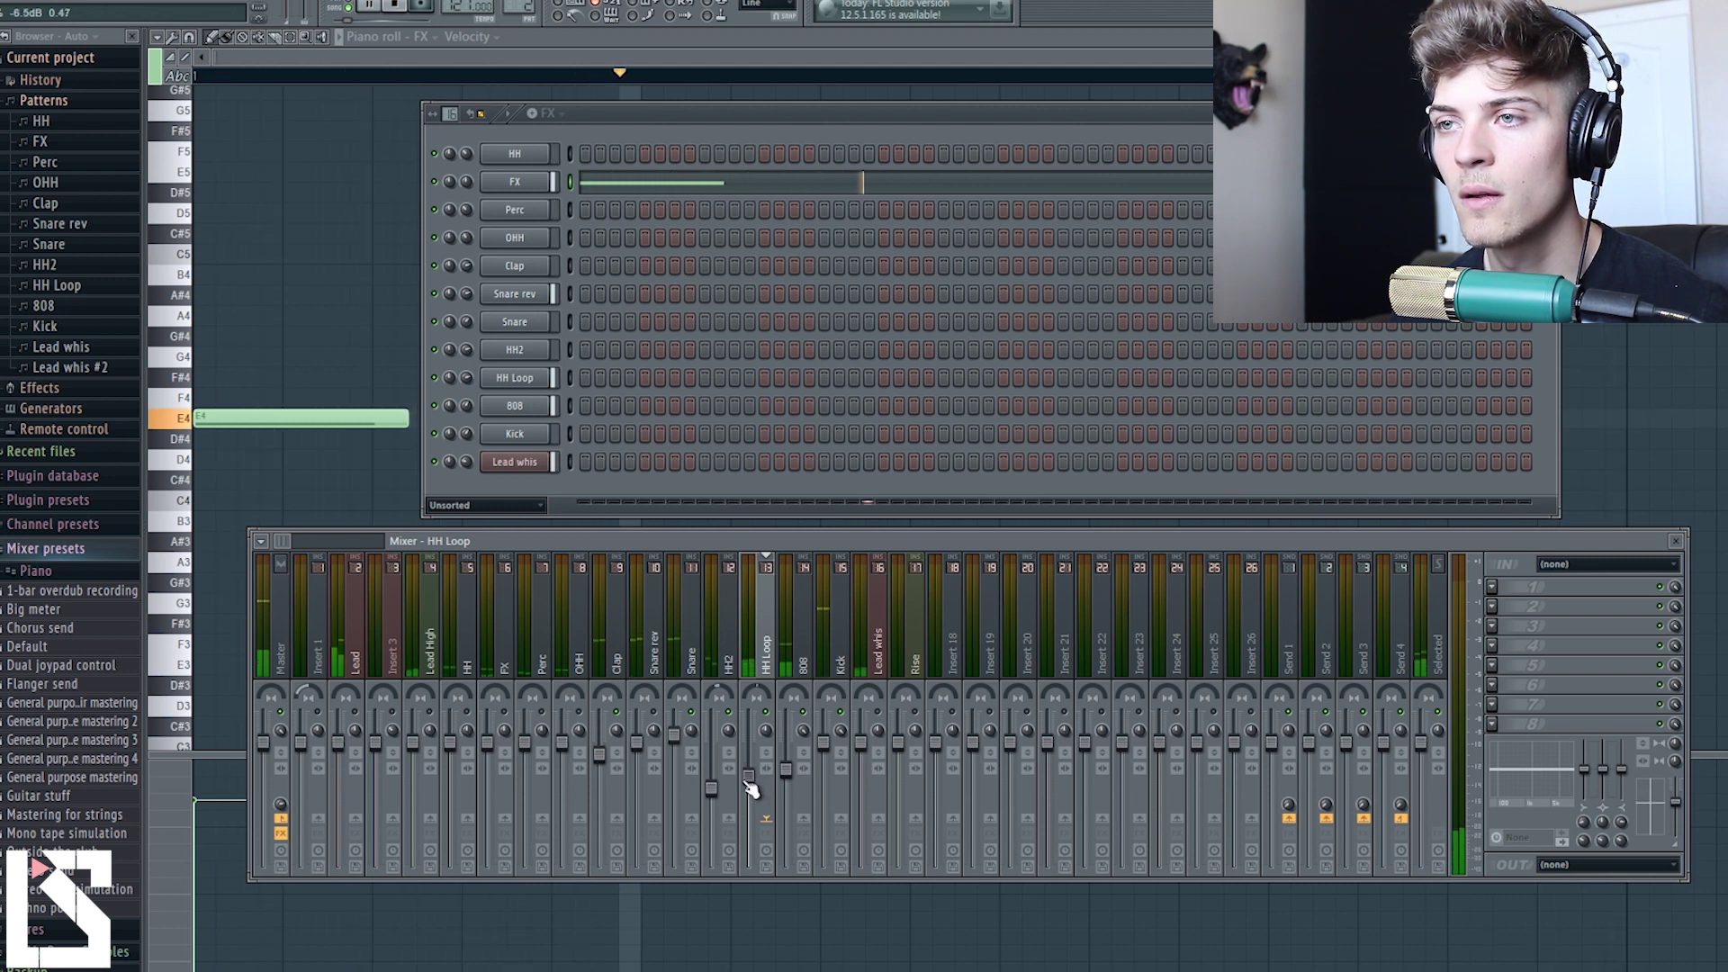
{"action": "left_click", "coordinate": [716, 790]}
{"action": "left_click", "coordinate": [748, 787]}
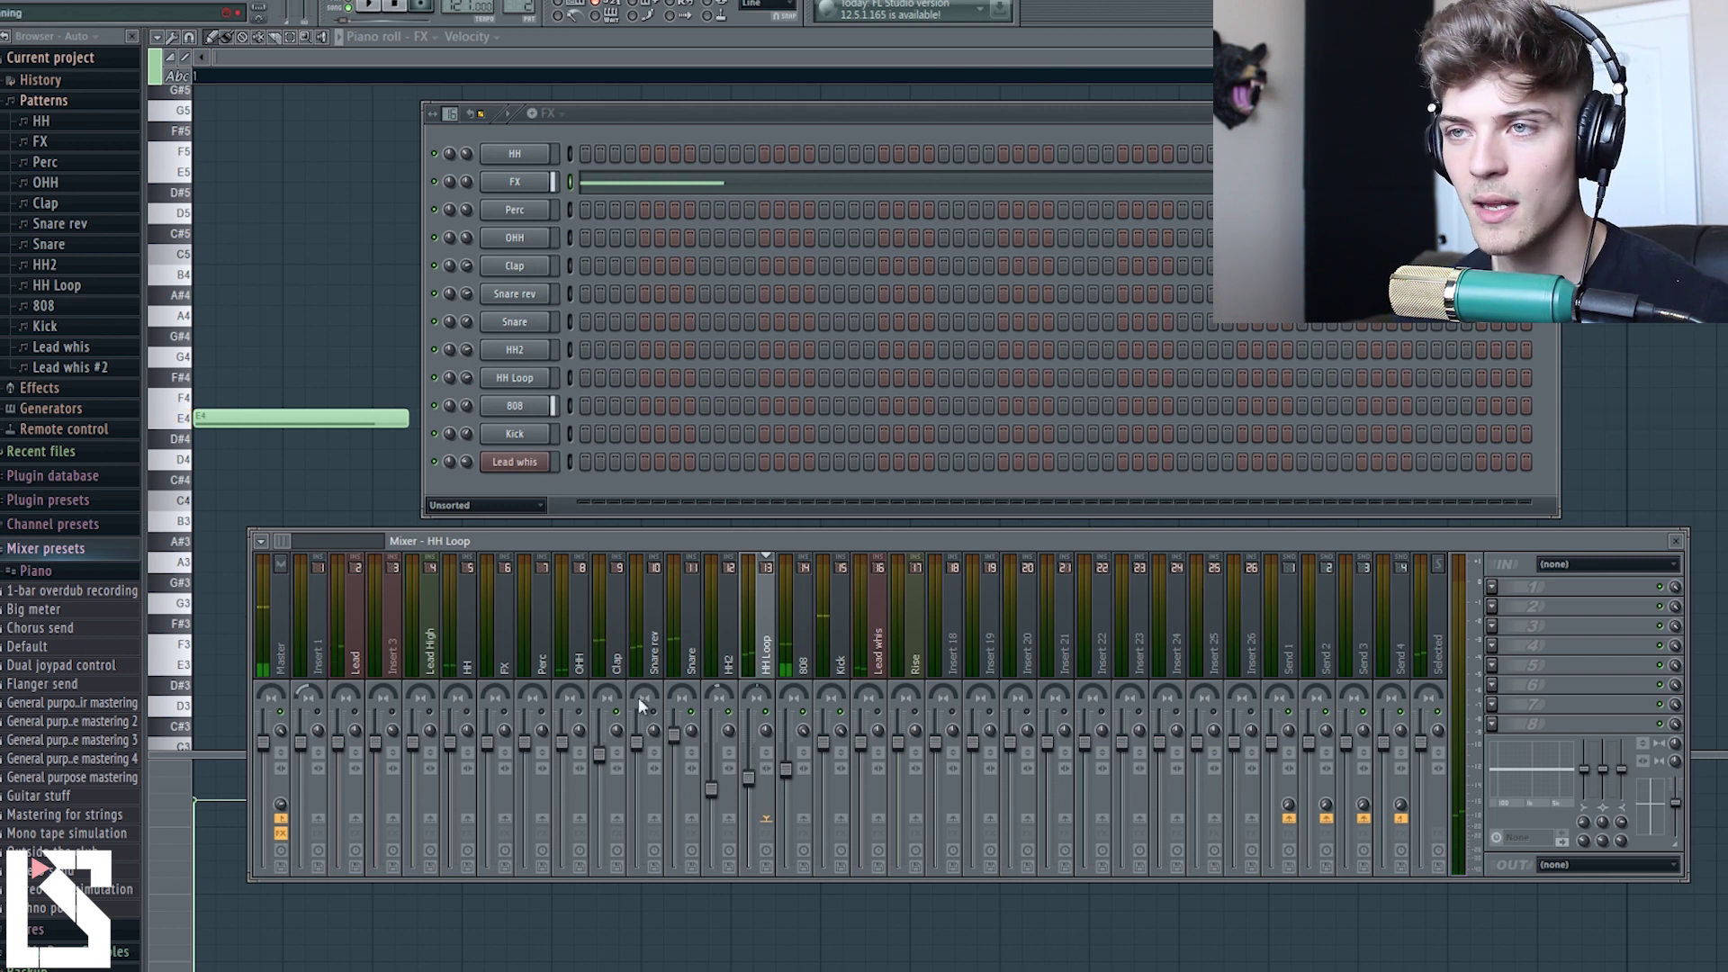
Step: Bring in the OHH and FX mixer tracks, lowering the OHH fader moderately and the FX fader much further
{"action": "left_click", "coordinate": [584, 720]}
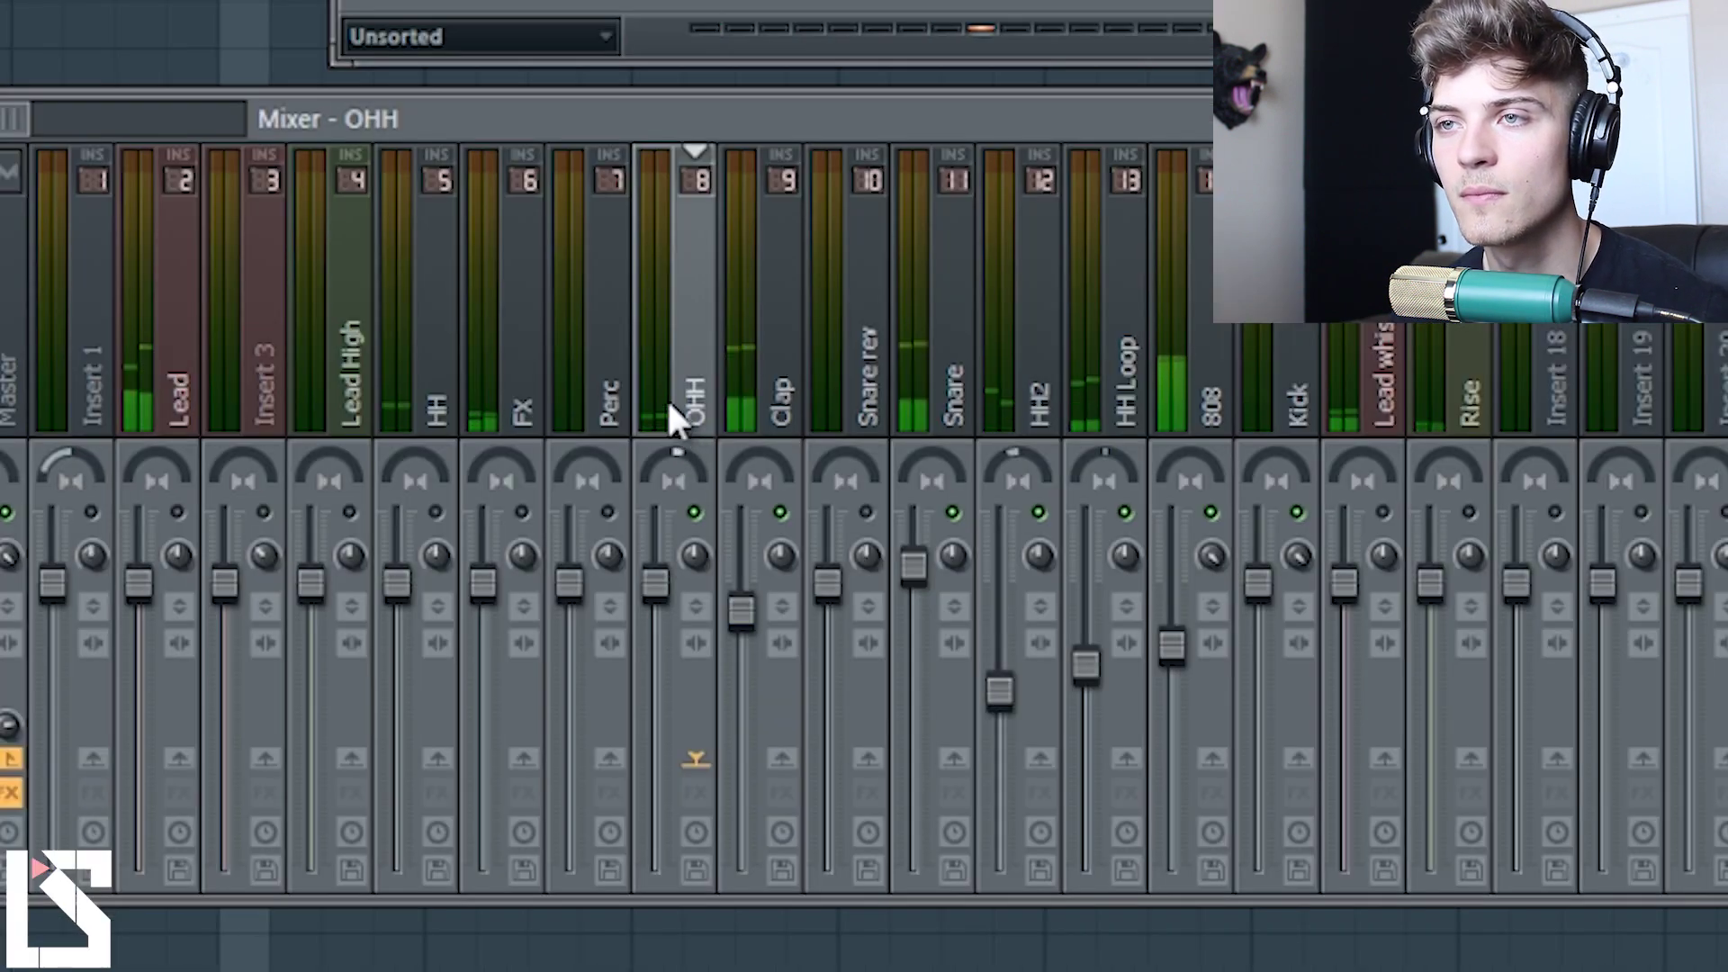
{"action": "left_click_drag", "start_coordinate": [657, 581], "coordinate": [648, 620]}
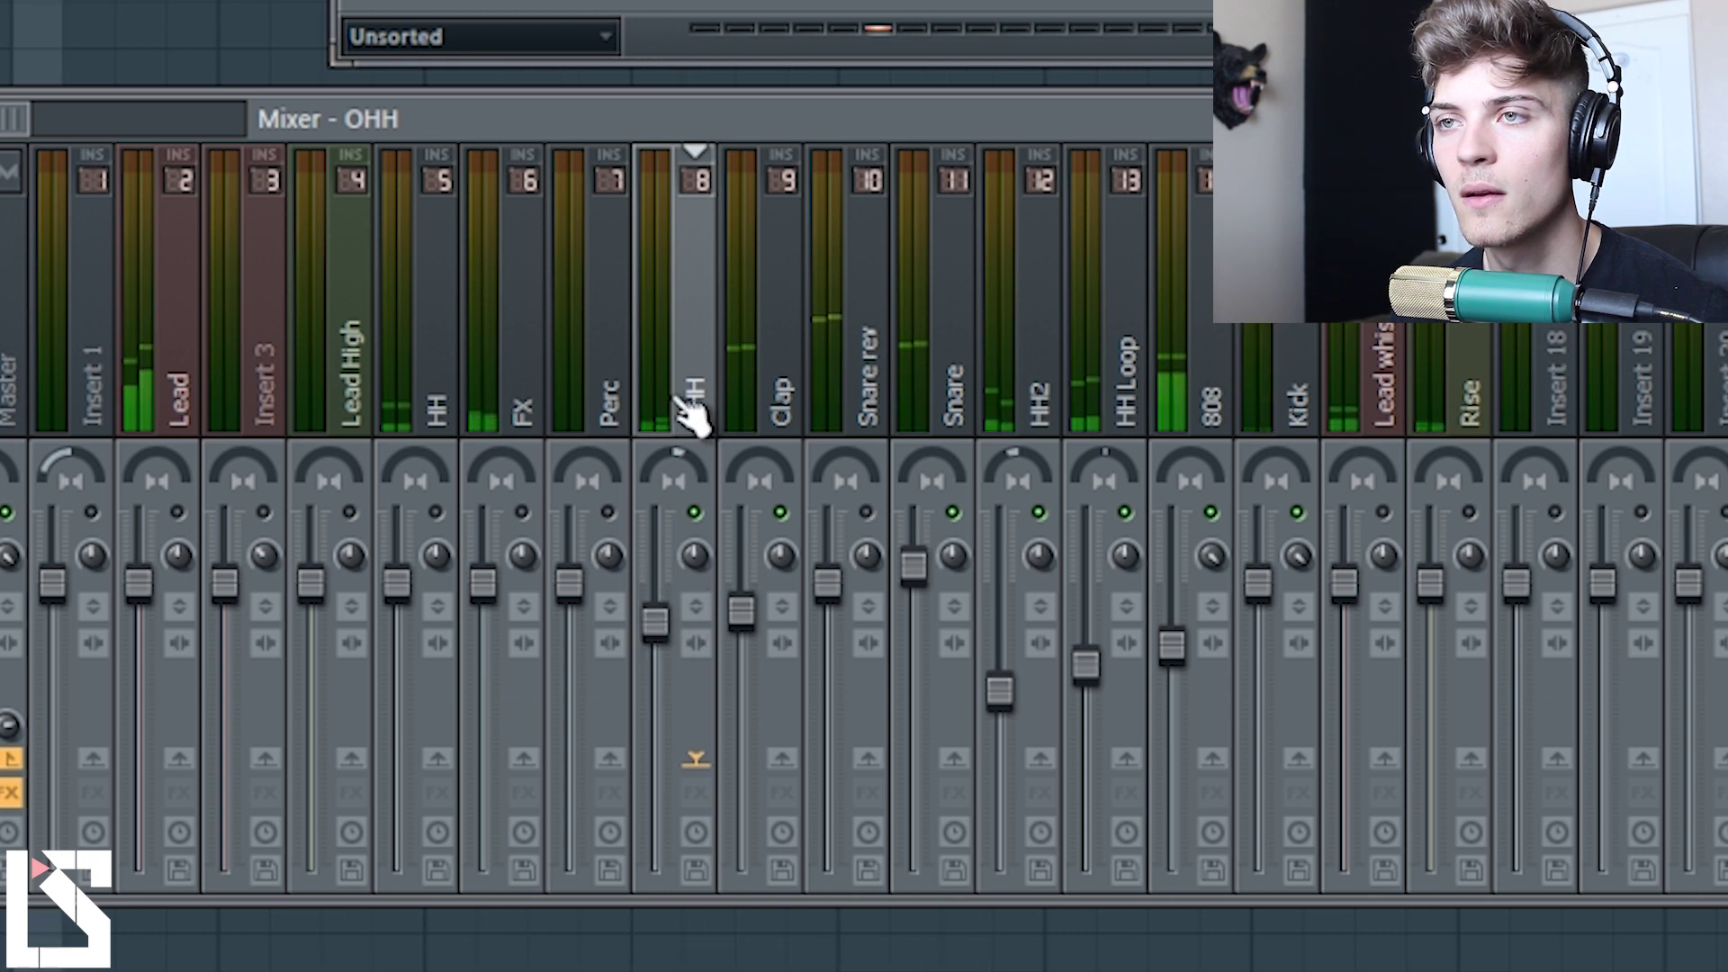
{"action": "left_click_drag", "start_coordinate": [668, 627], "coordinate": [668, 655]}
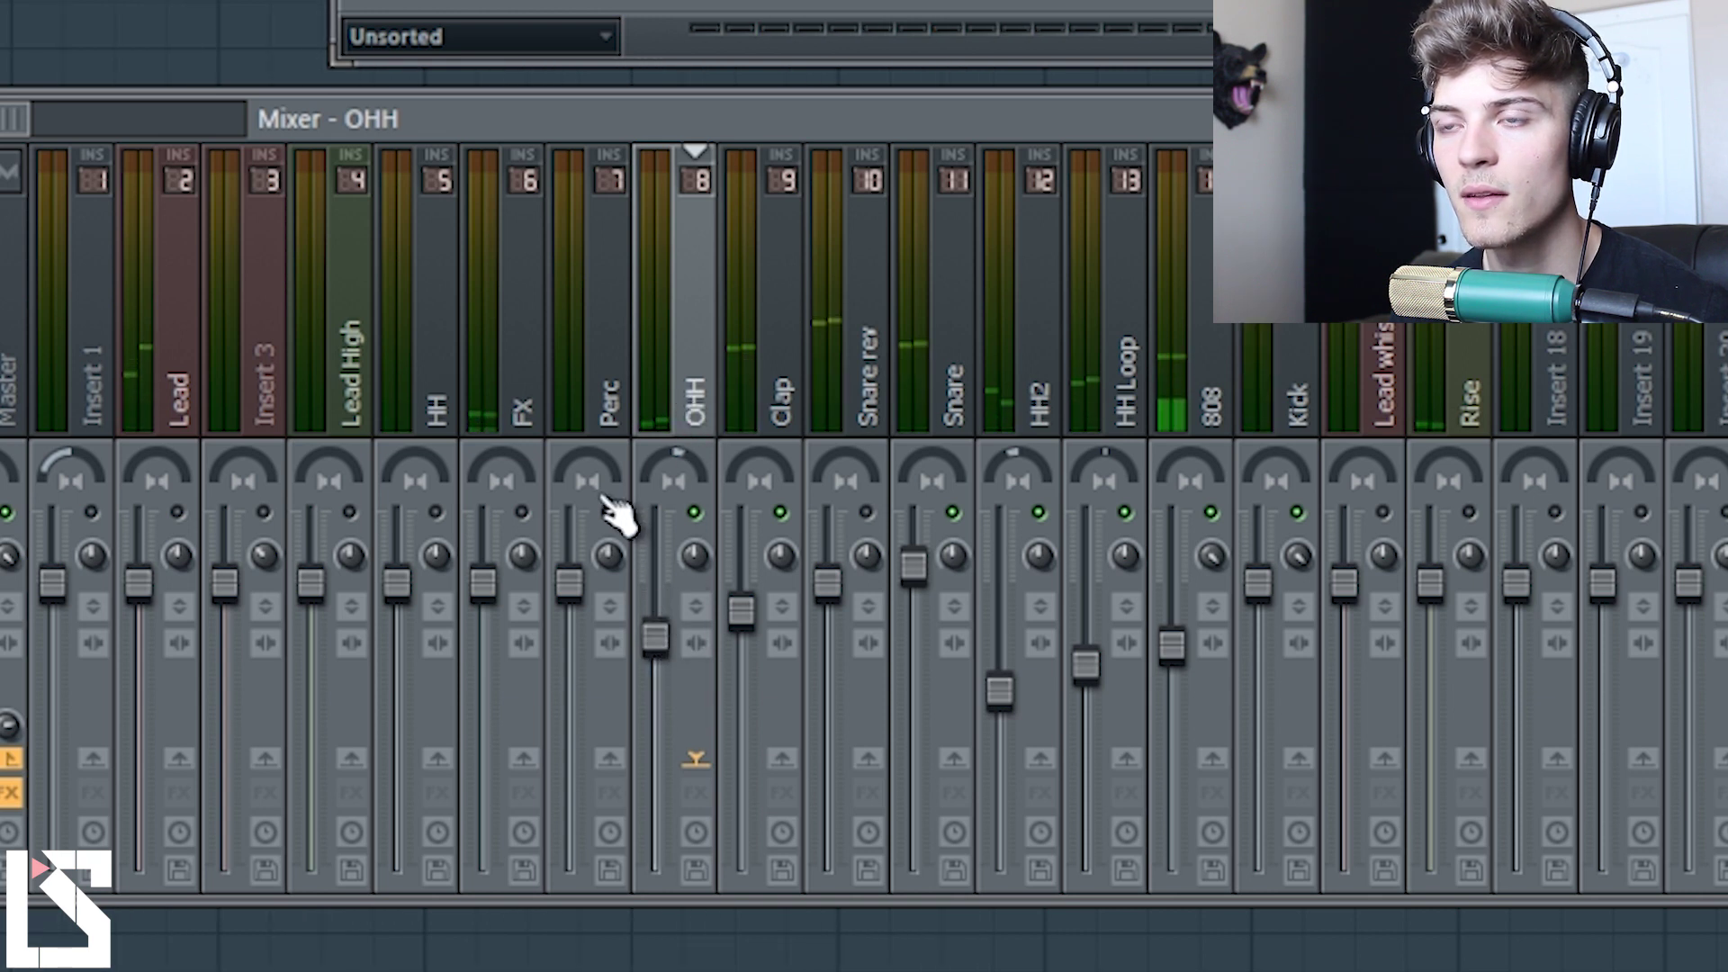
{"action": "left_click", "coordinate": [524, 511]}
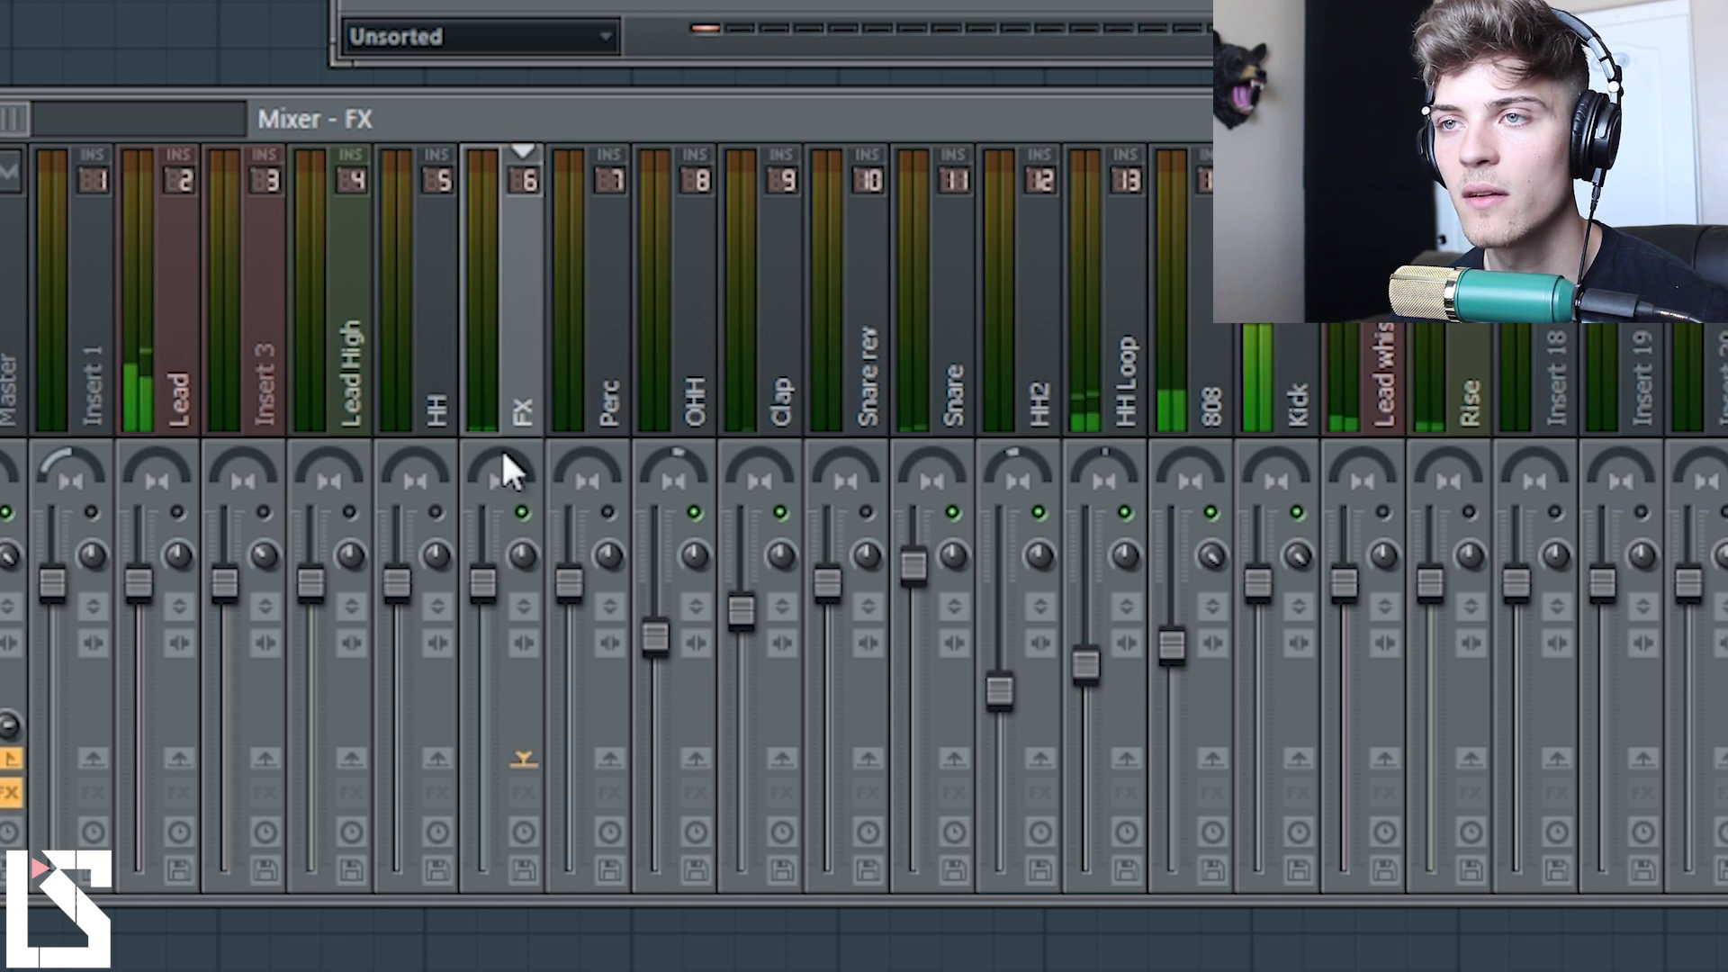
{"action": "left_click_drag", "start_coordinate": [500, 578], "coordinate": [480, 717]}
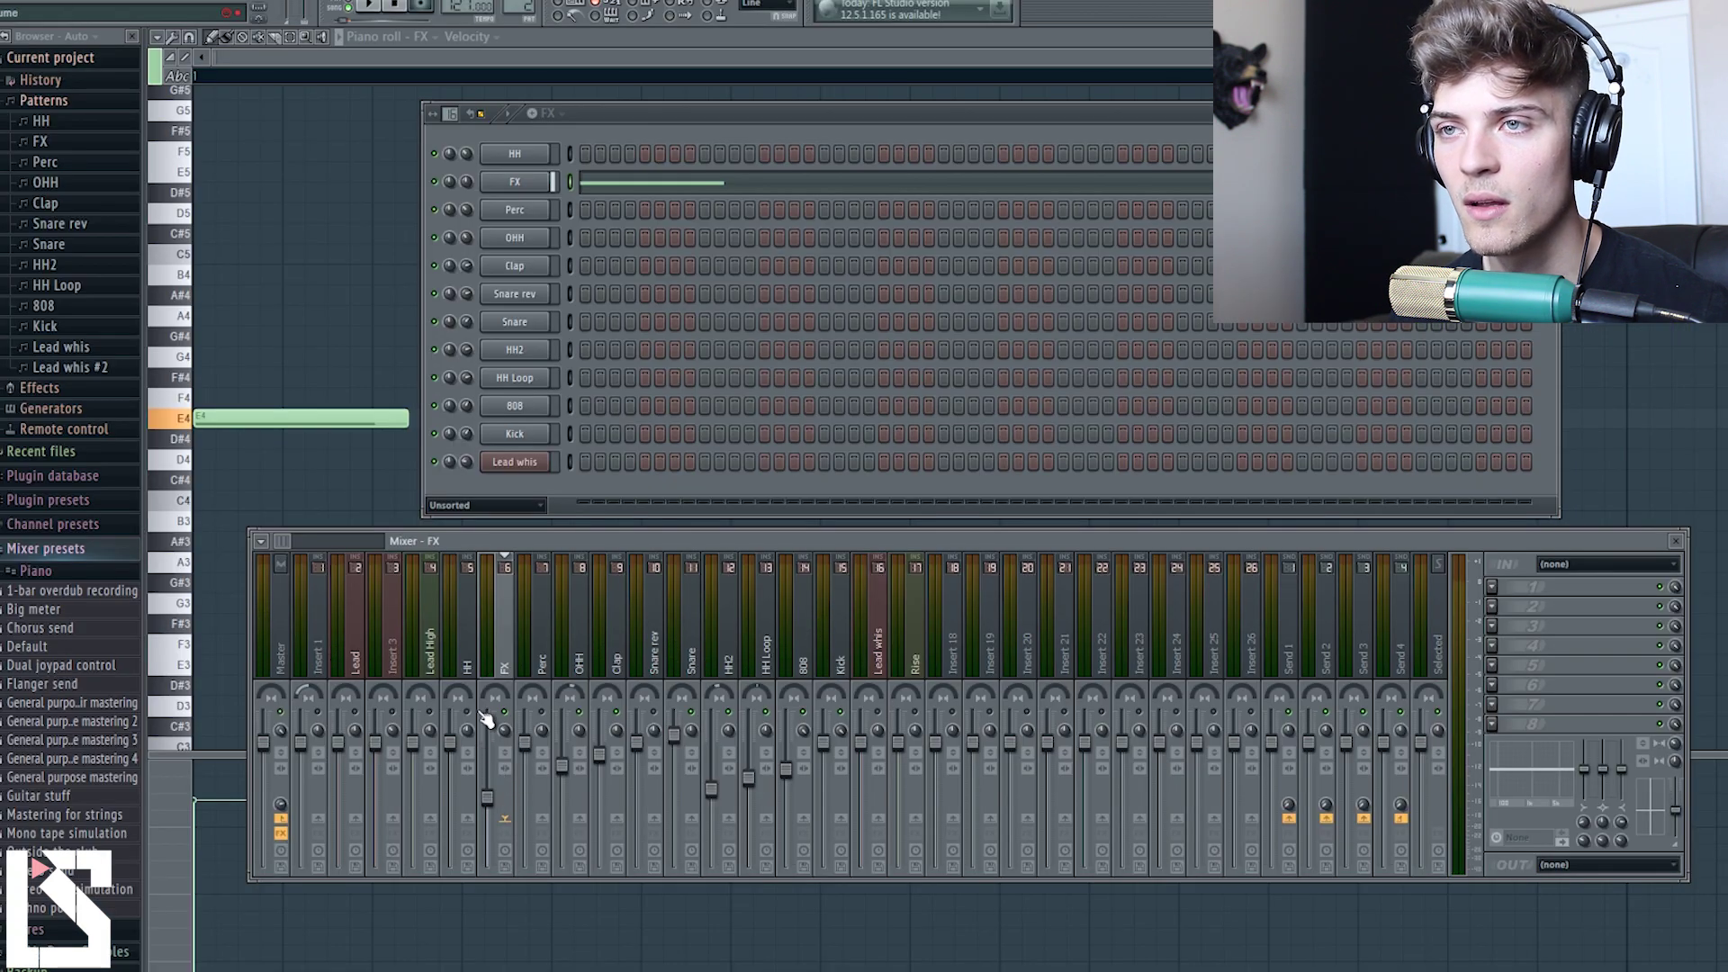
Step: Bring the HH mixer track in during playback, lower its fader moderately below unity, and reduce the FX fader slightly further
{"action": "left_click", "coordinate": [469, 664]}
{"action": "key", "text": "space"}
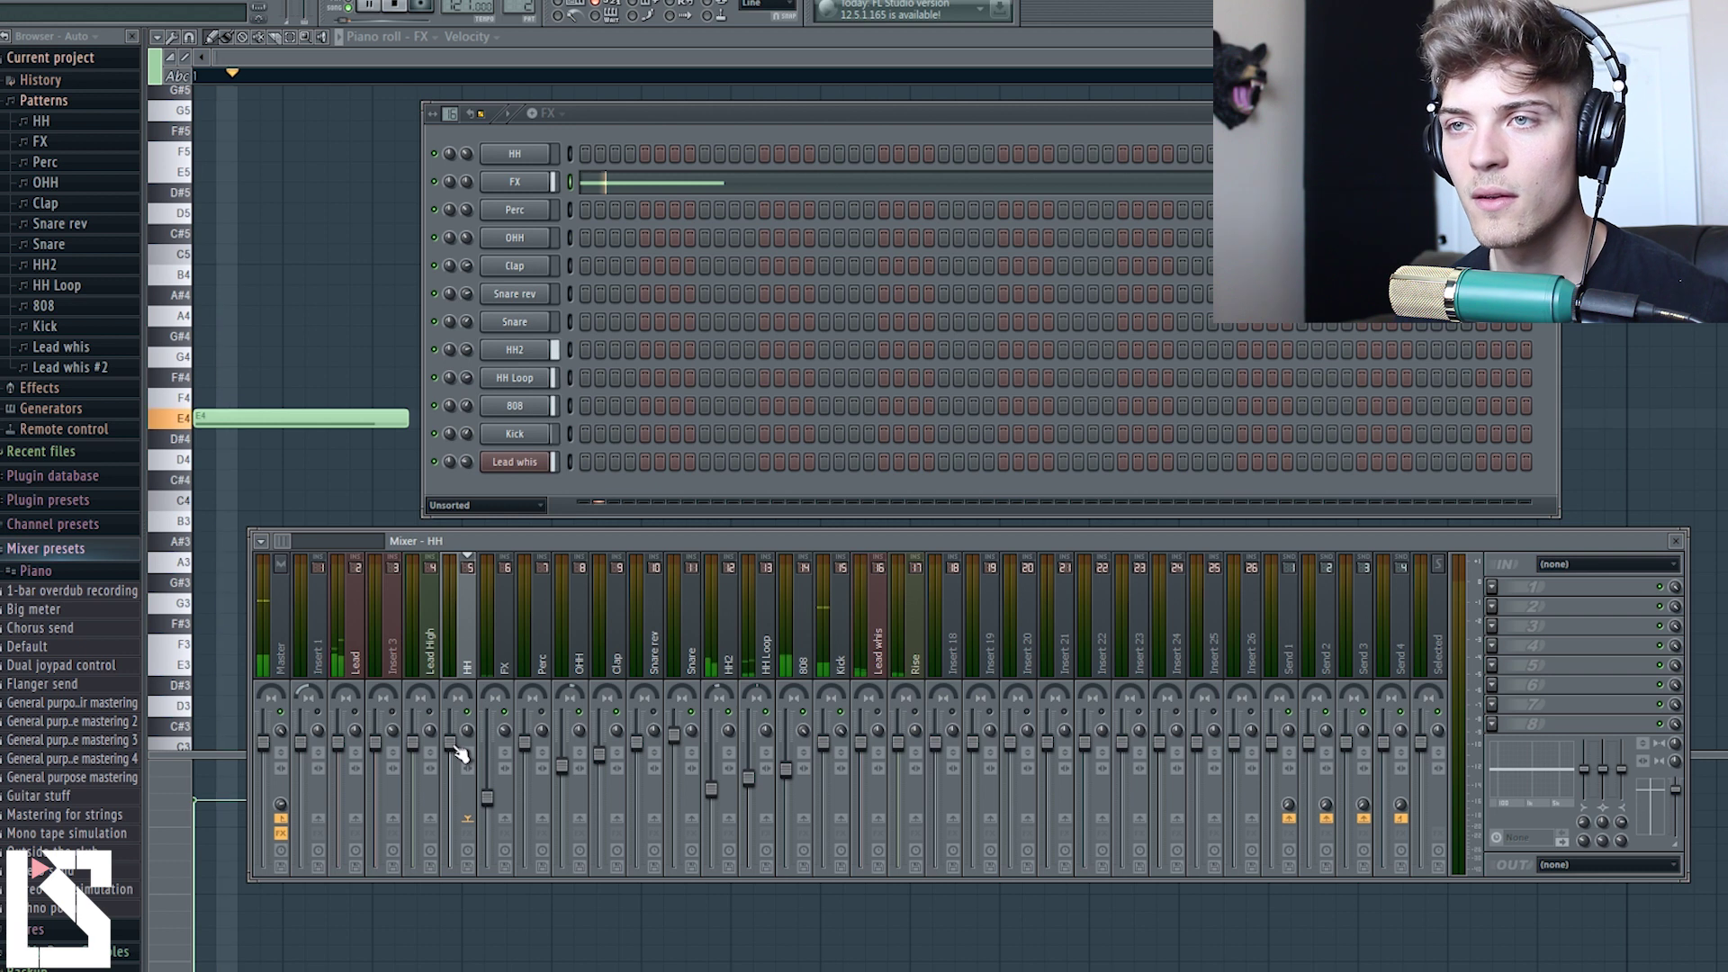
{"action": "left_click_drag", "start_coordinate": [457, 746], "coordinate": [459, 632]}
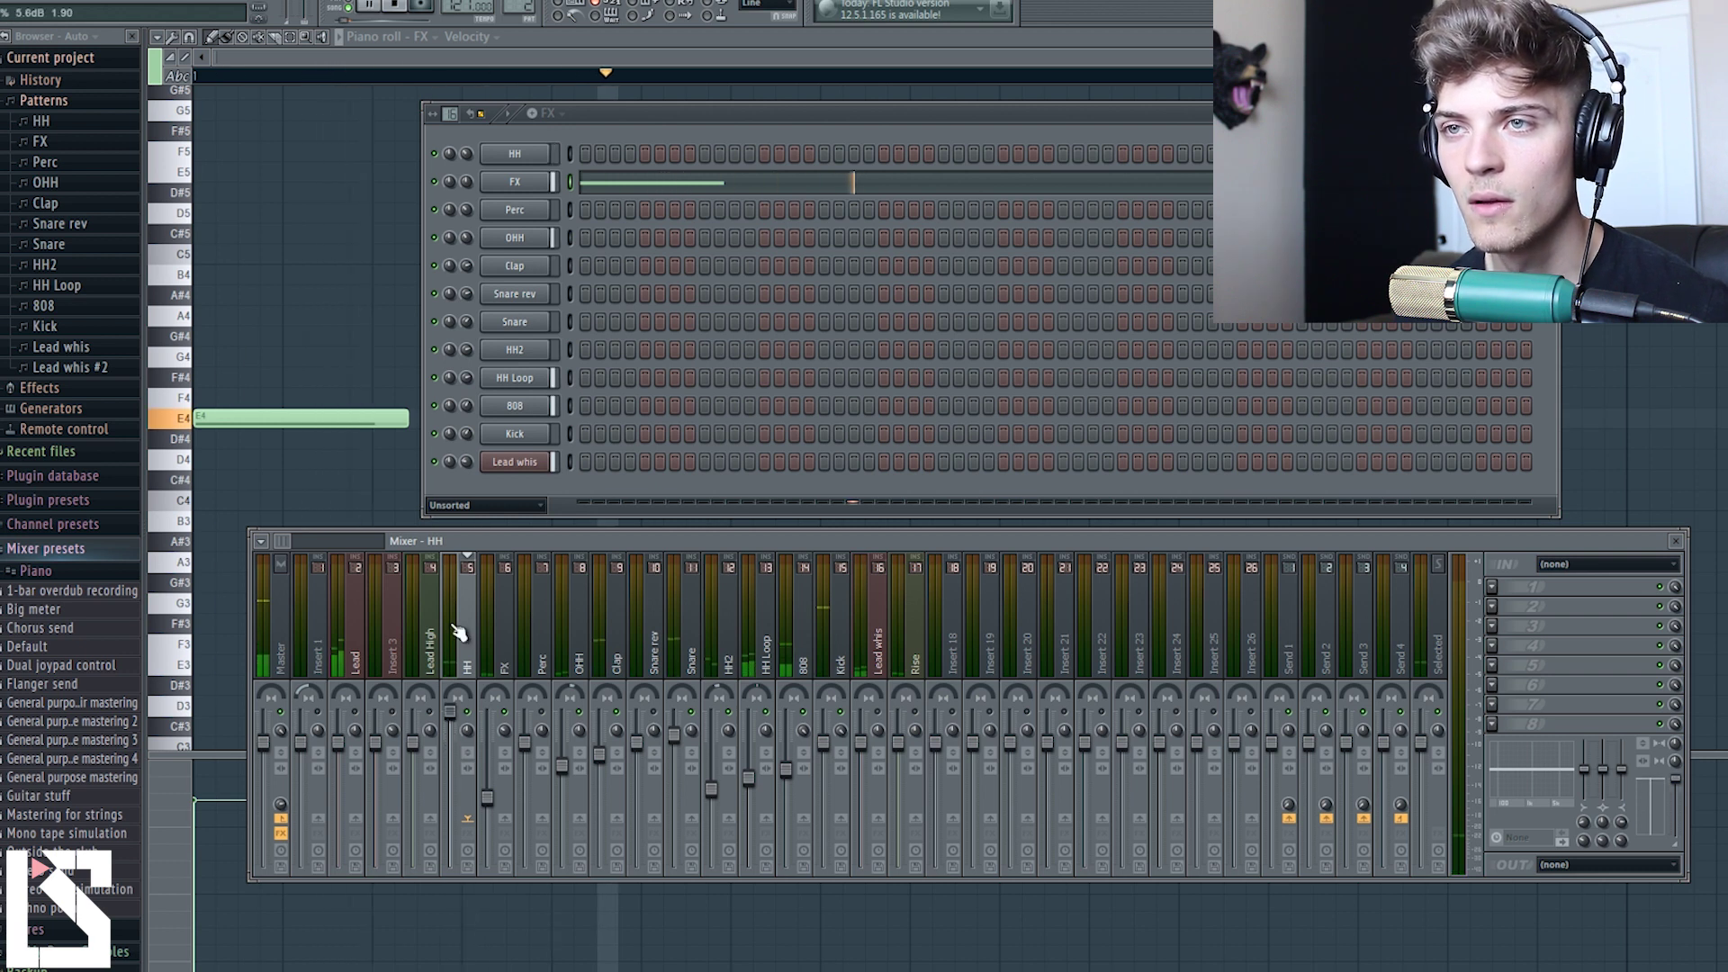
{"action": "left_click_drag", "start_coordinate": [450, 711], "coordinate": [445, 829]}
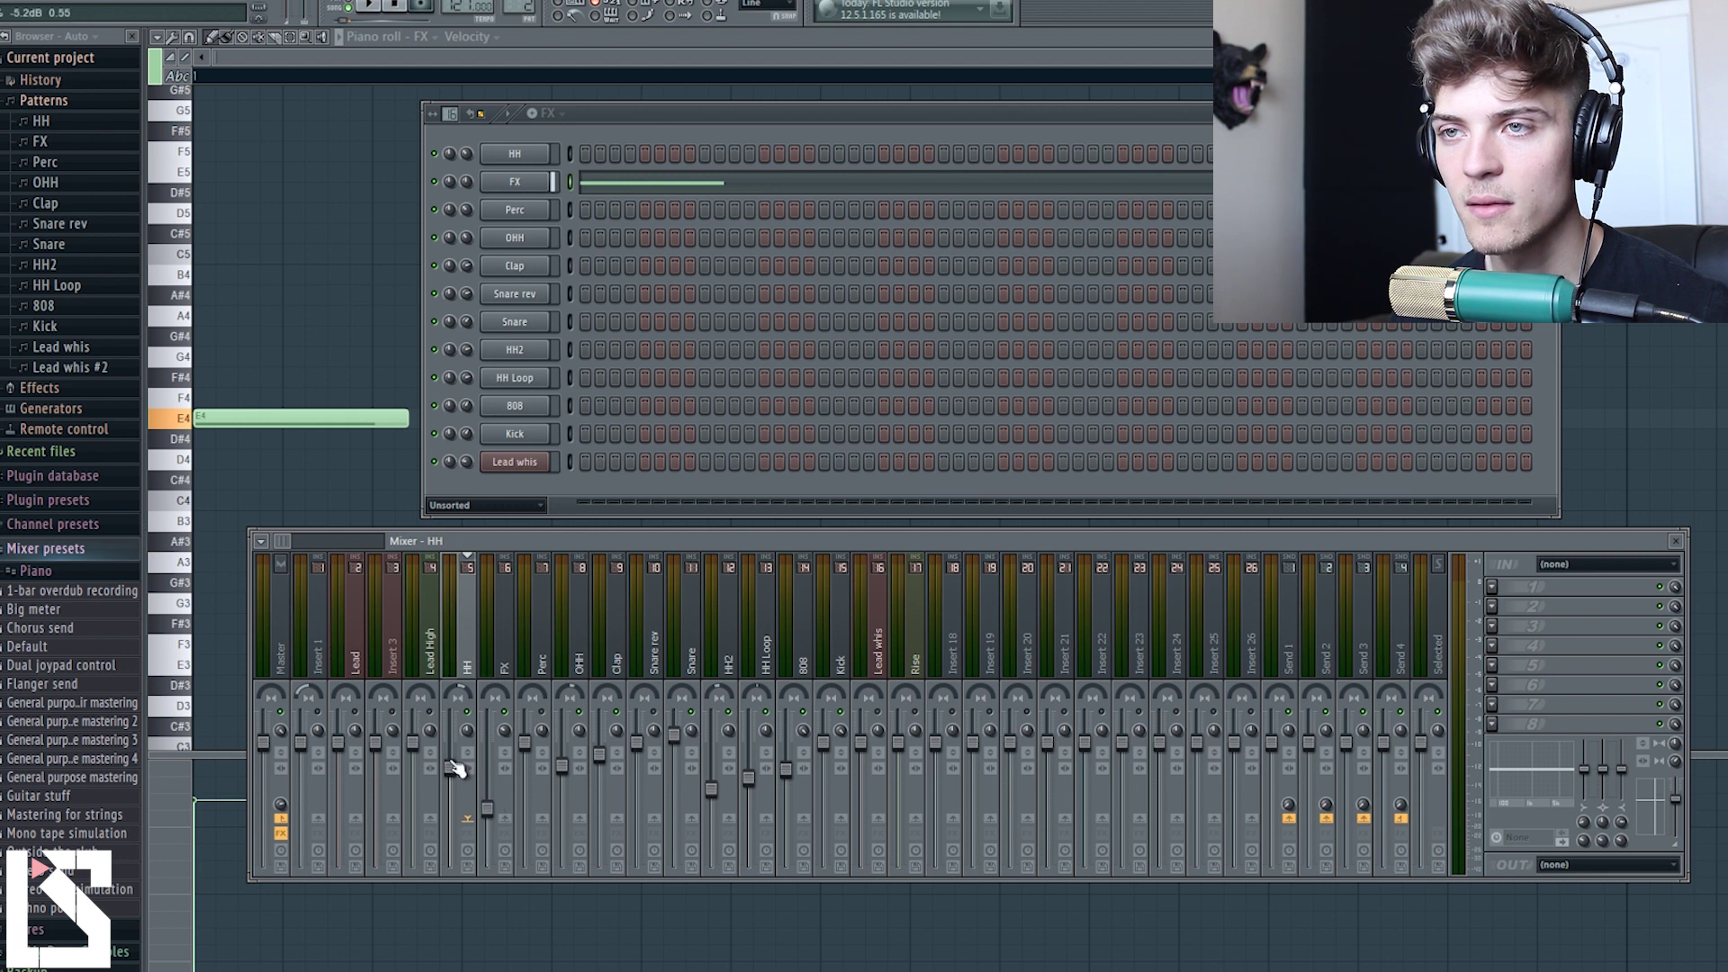
{"action": "left_click_drag", "start_coordinate": [454, 768], "coordinate": [454, 772]}
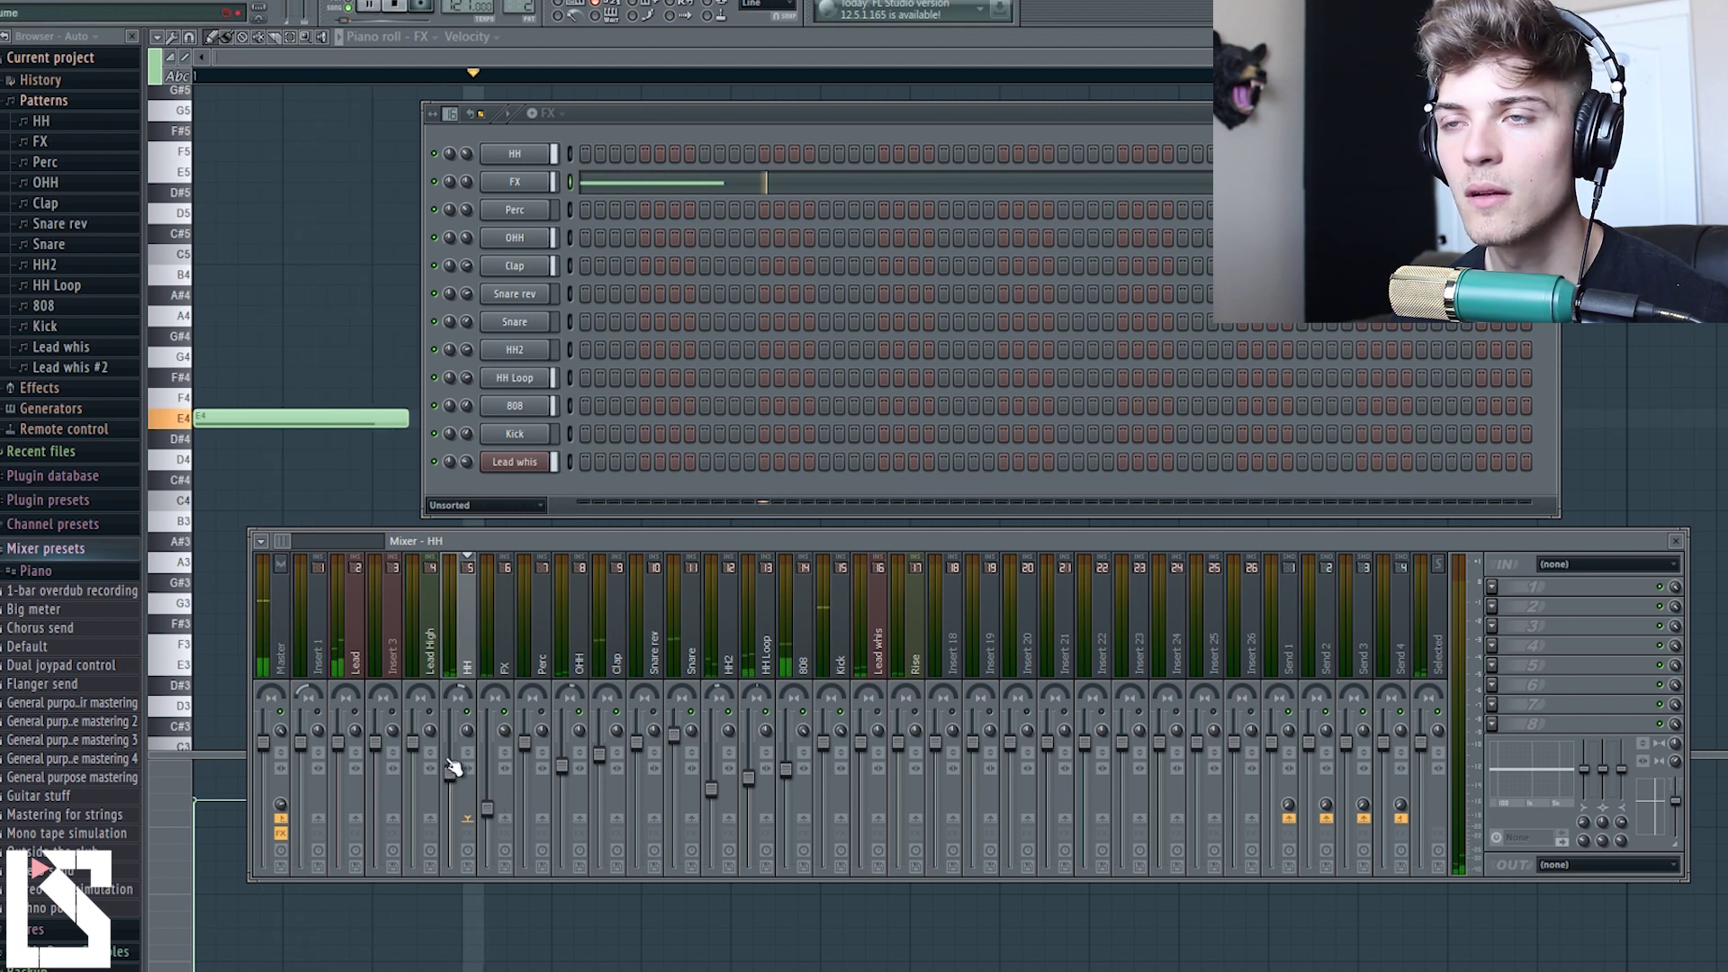
{"action": "left_click_drag", "start_coordinate": [500, 805], "coordinate": [494, 820]}
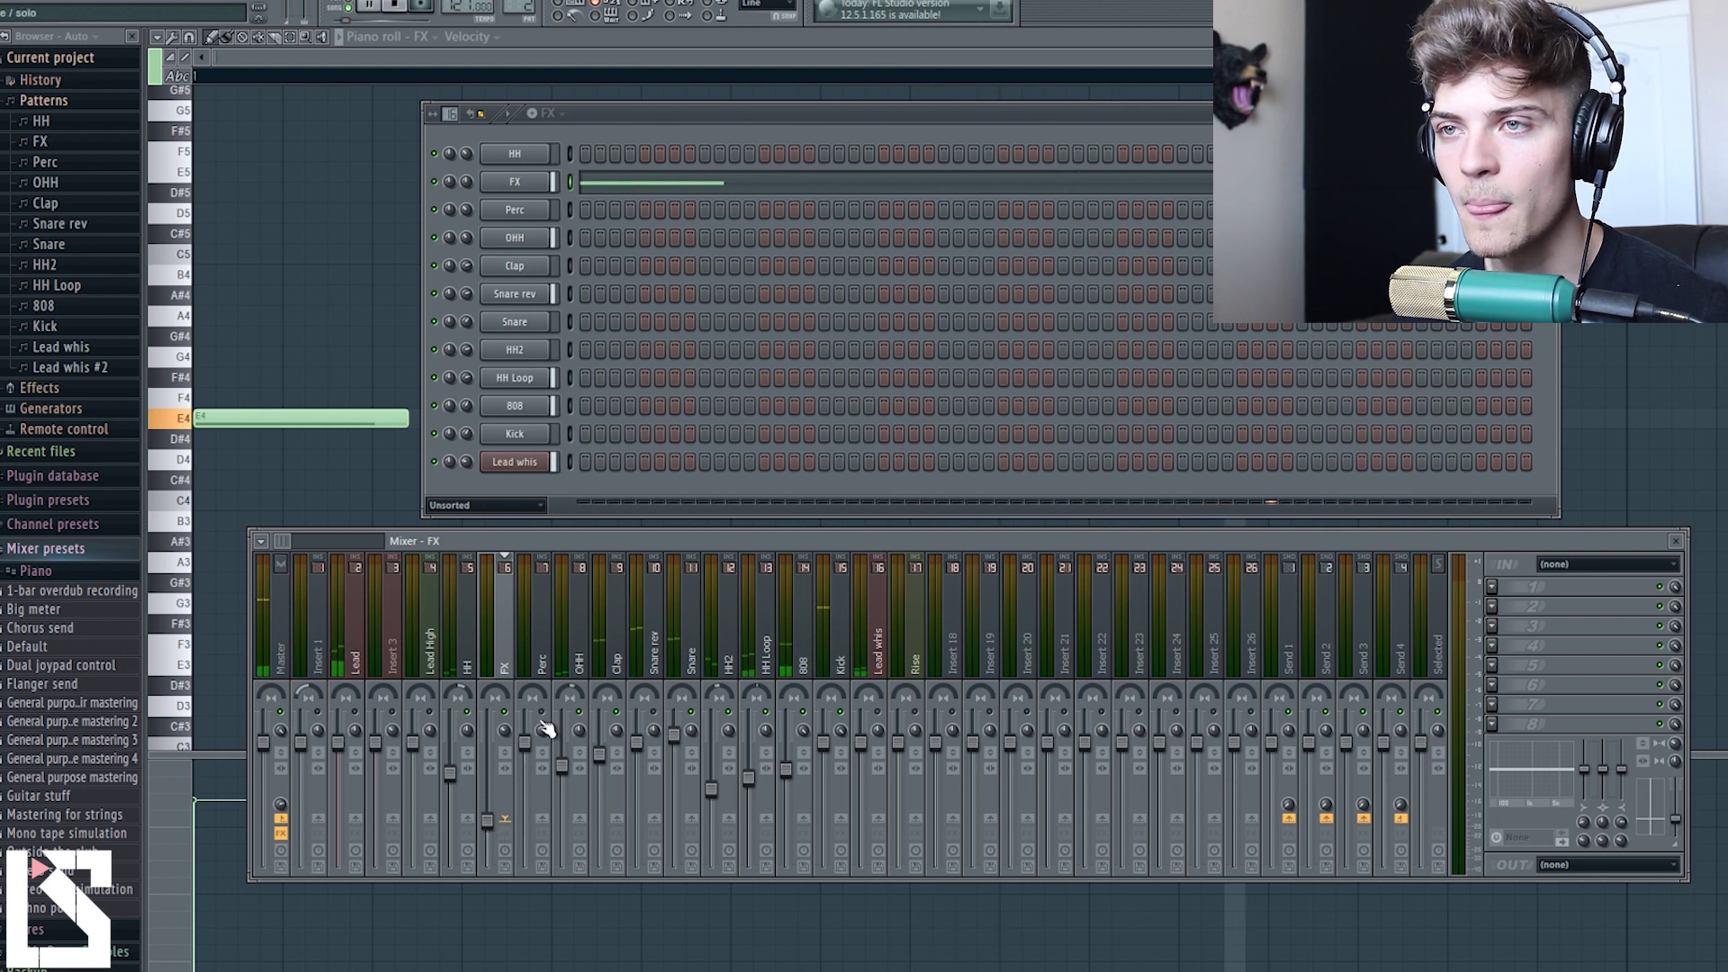
Step: Bring in the Perc and Snare rev mixer tracks, lowering Perc to match the OHH fader and roughly lowering Snare rev
{"action": "left_click", "coordinate": [540, 762]}
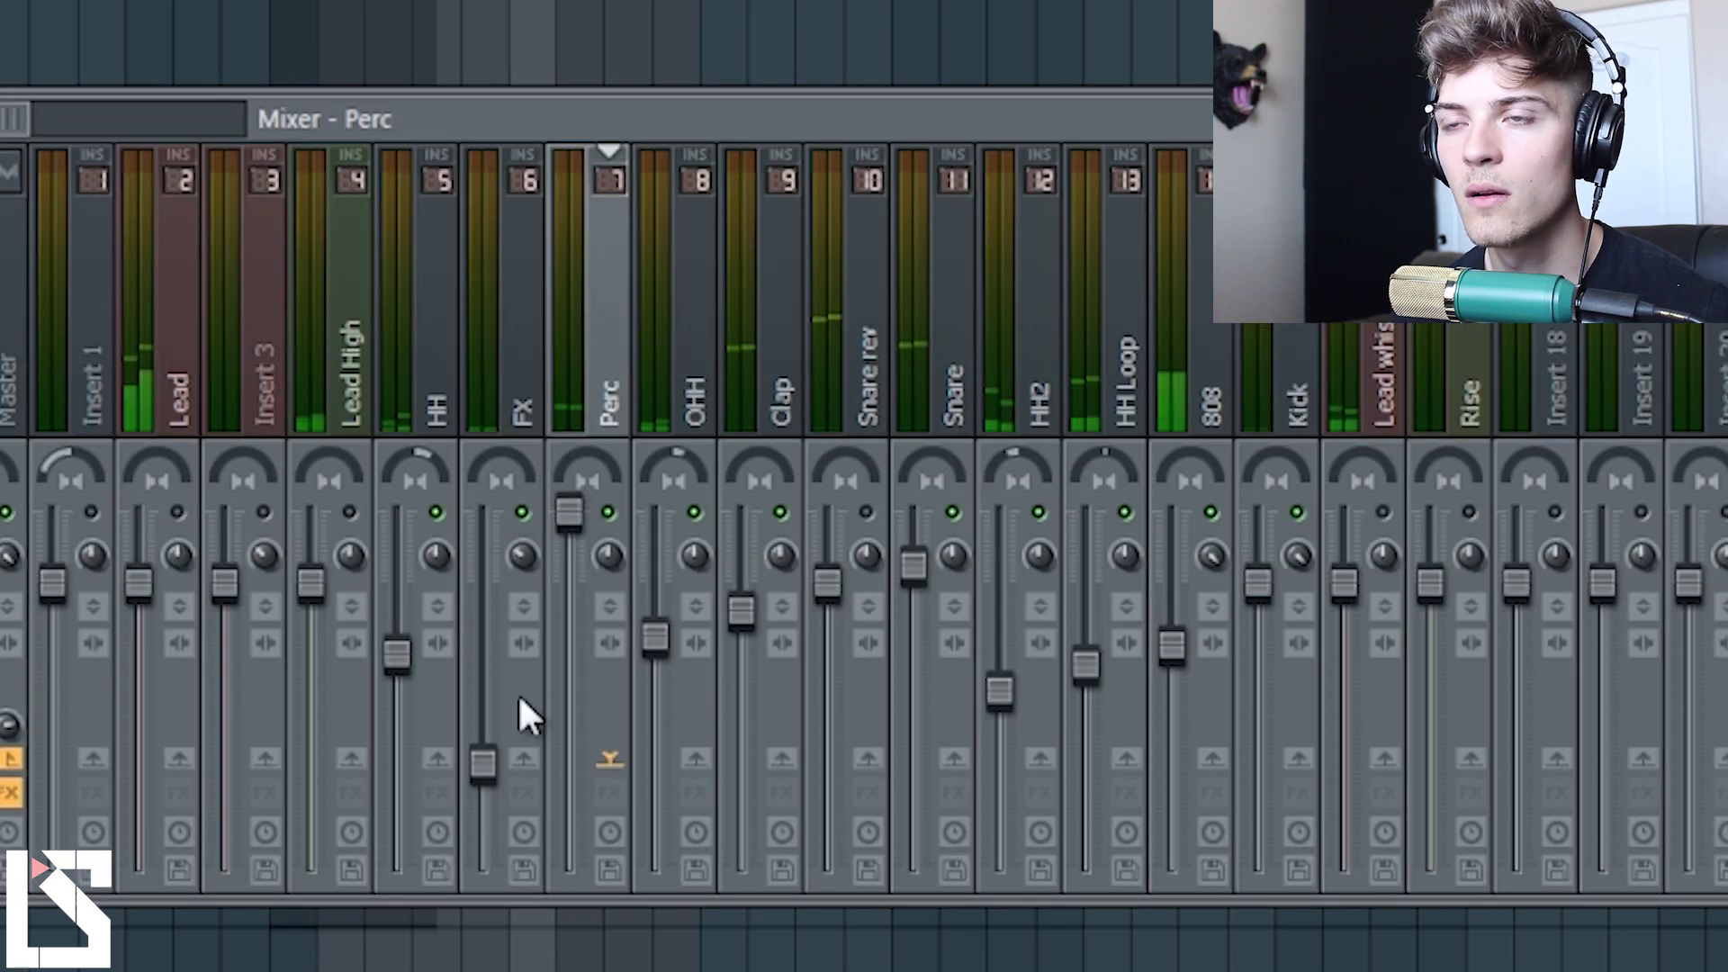
{"action": "left_click_drag", "start_coordinate": [585, 536], "coordinate": [517, 856]}
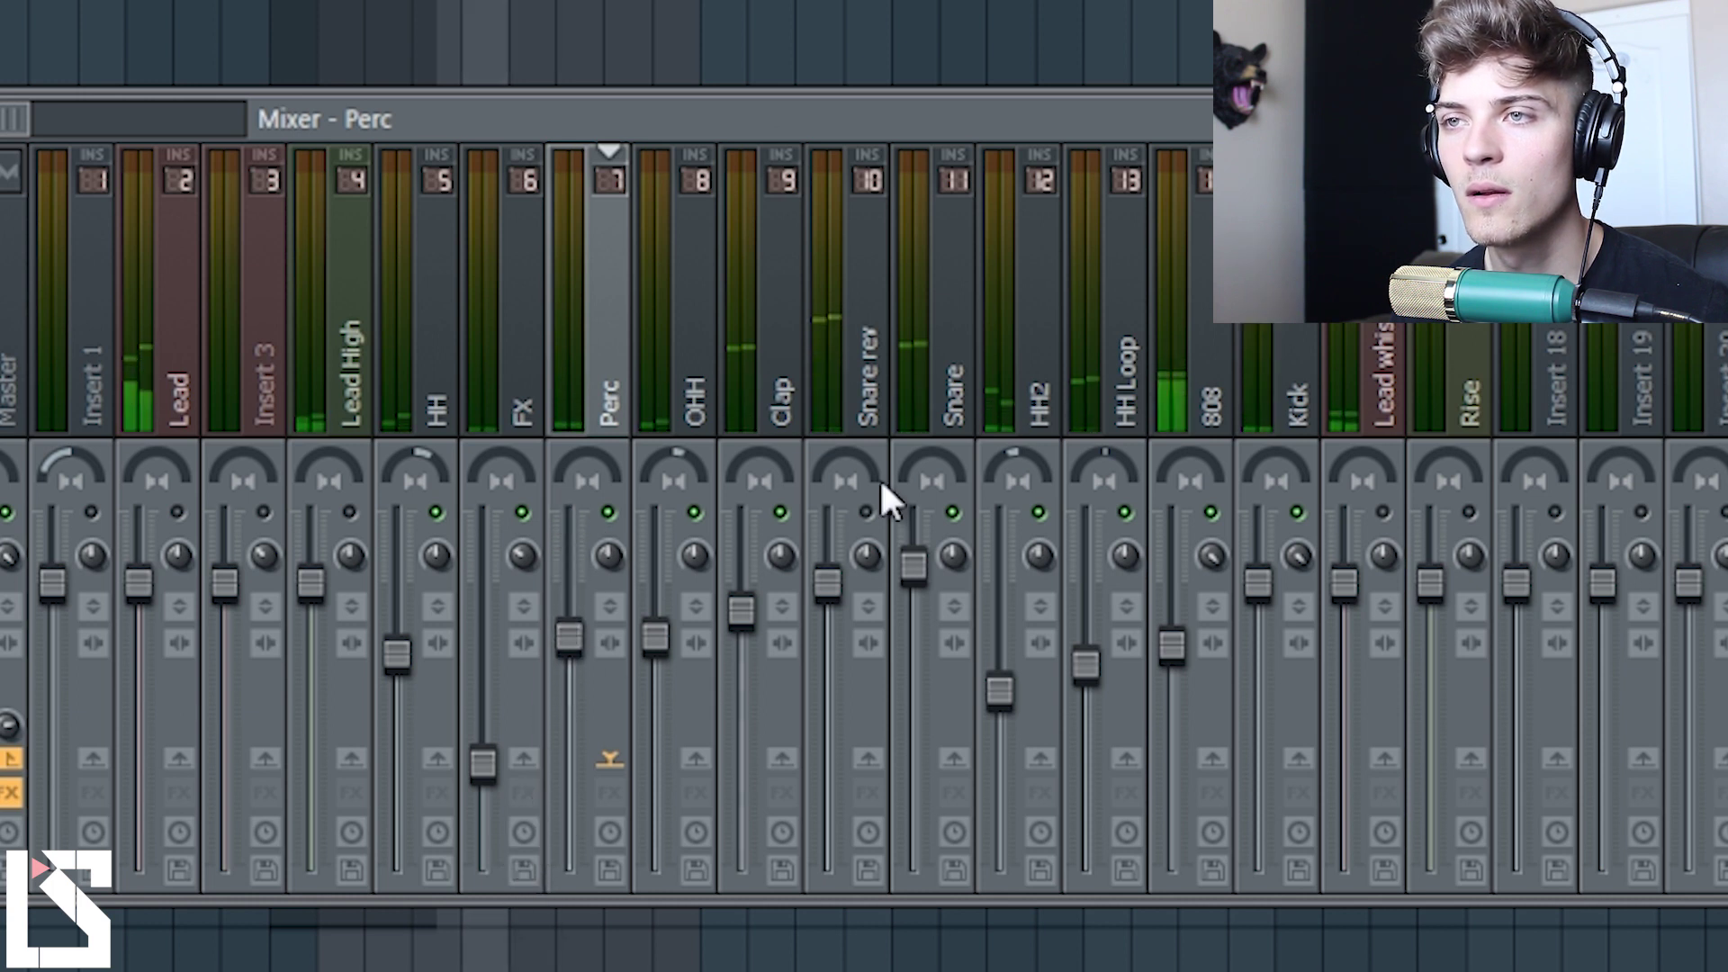
{"action": "left_click", "coordinate": [880, 324]}
{"action": "left_click", "coordinate": [866, 512]}
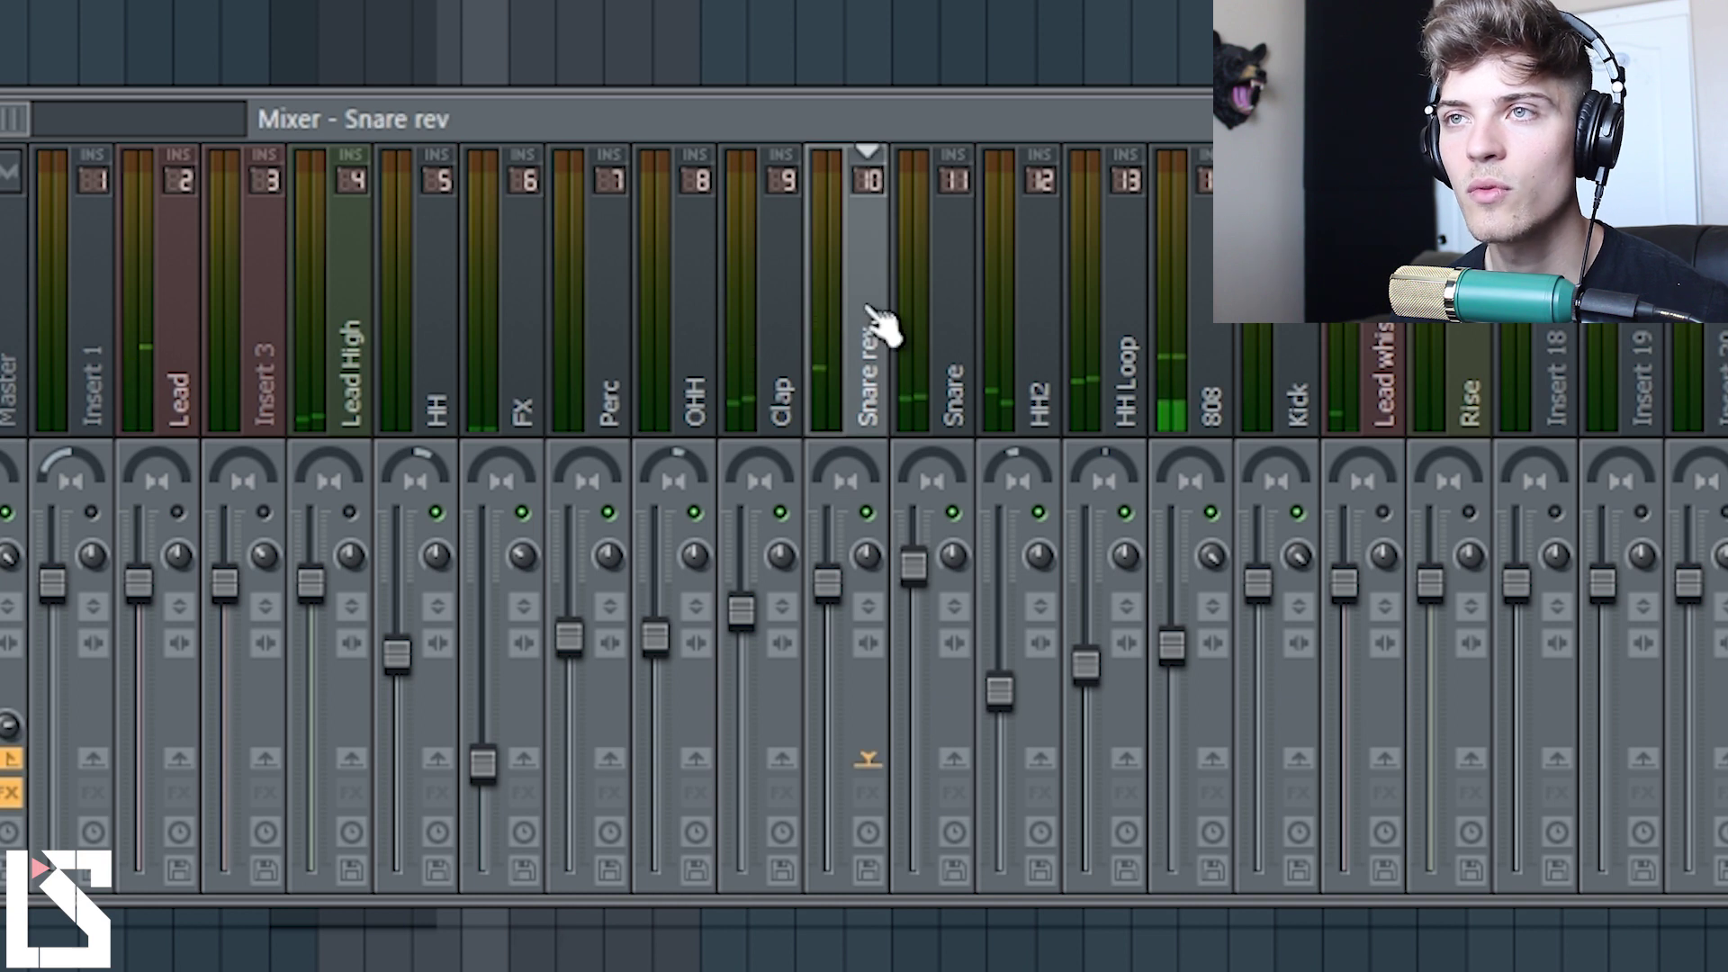
{"action": "left_click_drag", "start_coordinate": [837, 587], "coordinate": [819, 757]}
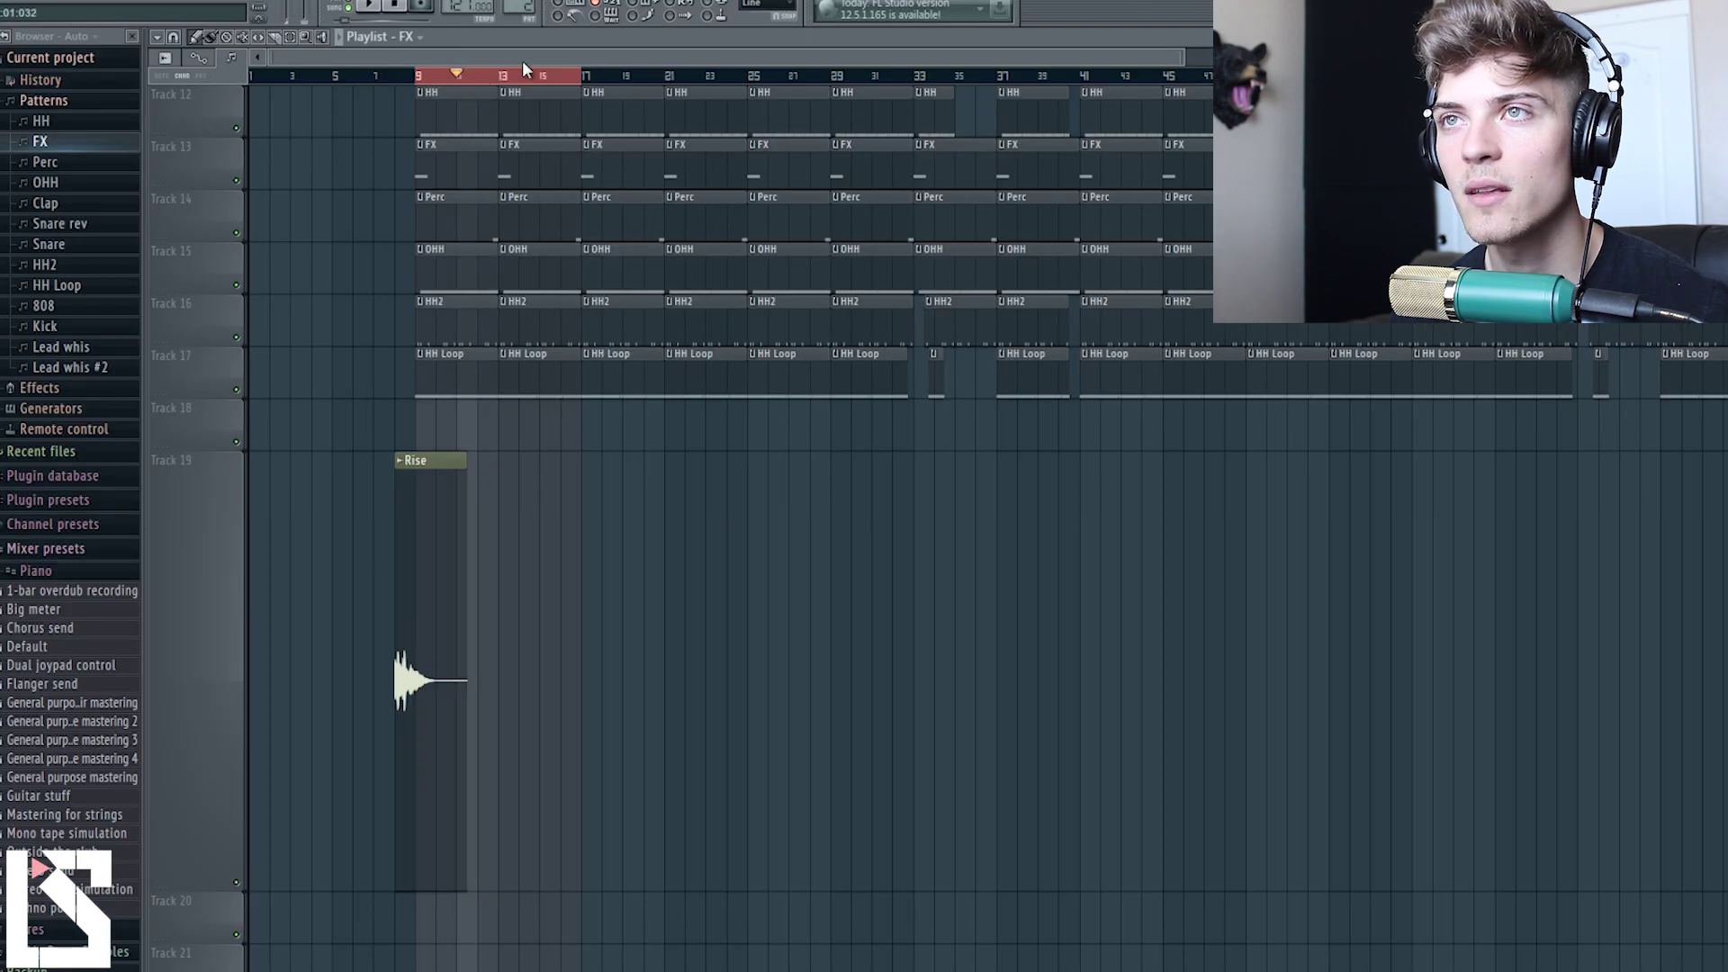
Step: Play the arrangement from midway through bar 11, ahead of the reversed snare, and lower the Snare rev fader to about -10.5 dB
{"action": "scroll", "coordinate": [525, 72], "scroll_direction": "up", "scroll_amount": 3}
{"action": "scroll", "coordinate": [579, 193], "scroll_direction": "up", "scroll_amount": 7}
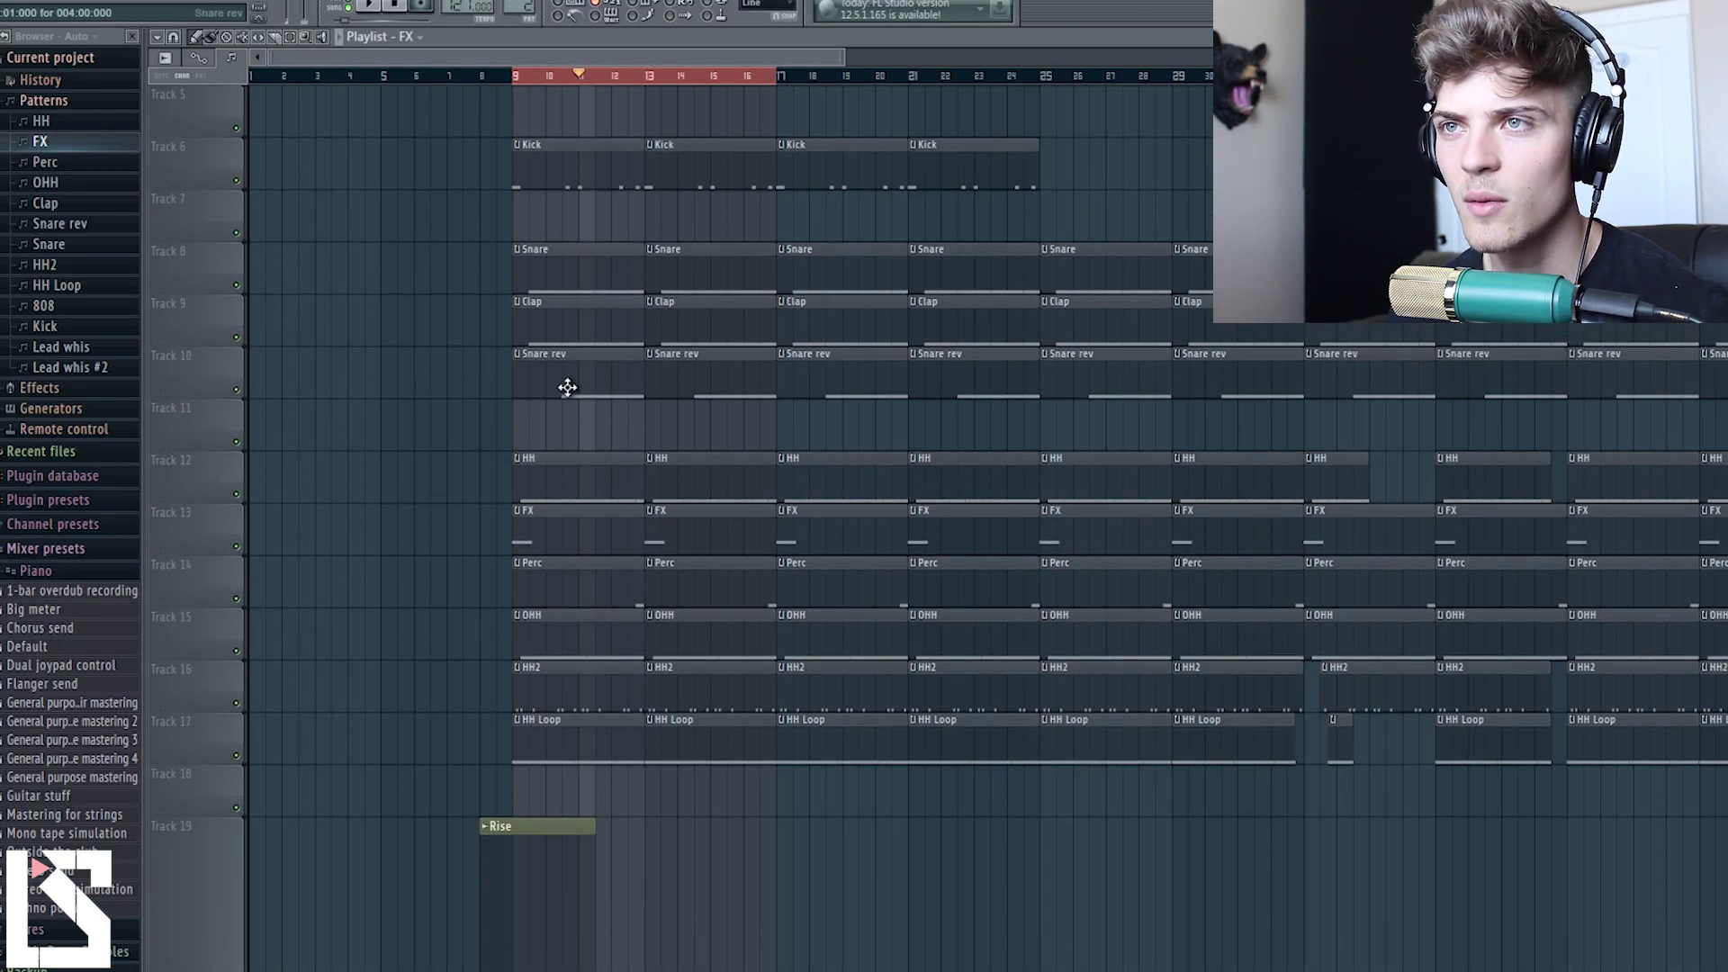
{"action": "left_click_drag", "start_coordinate": [564, 399], "coordinate": [568, 391]}
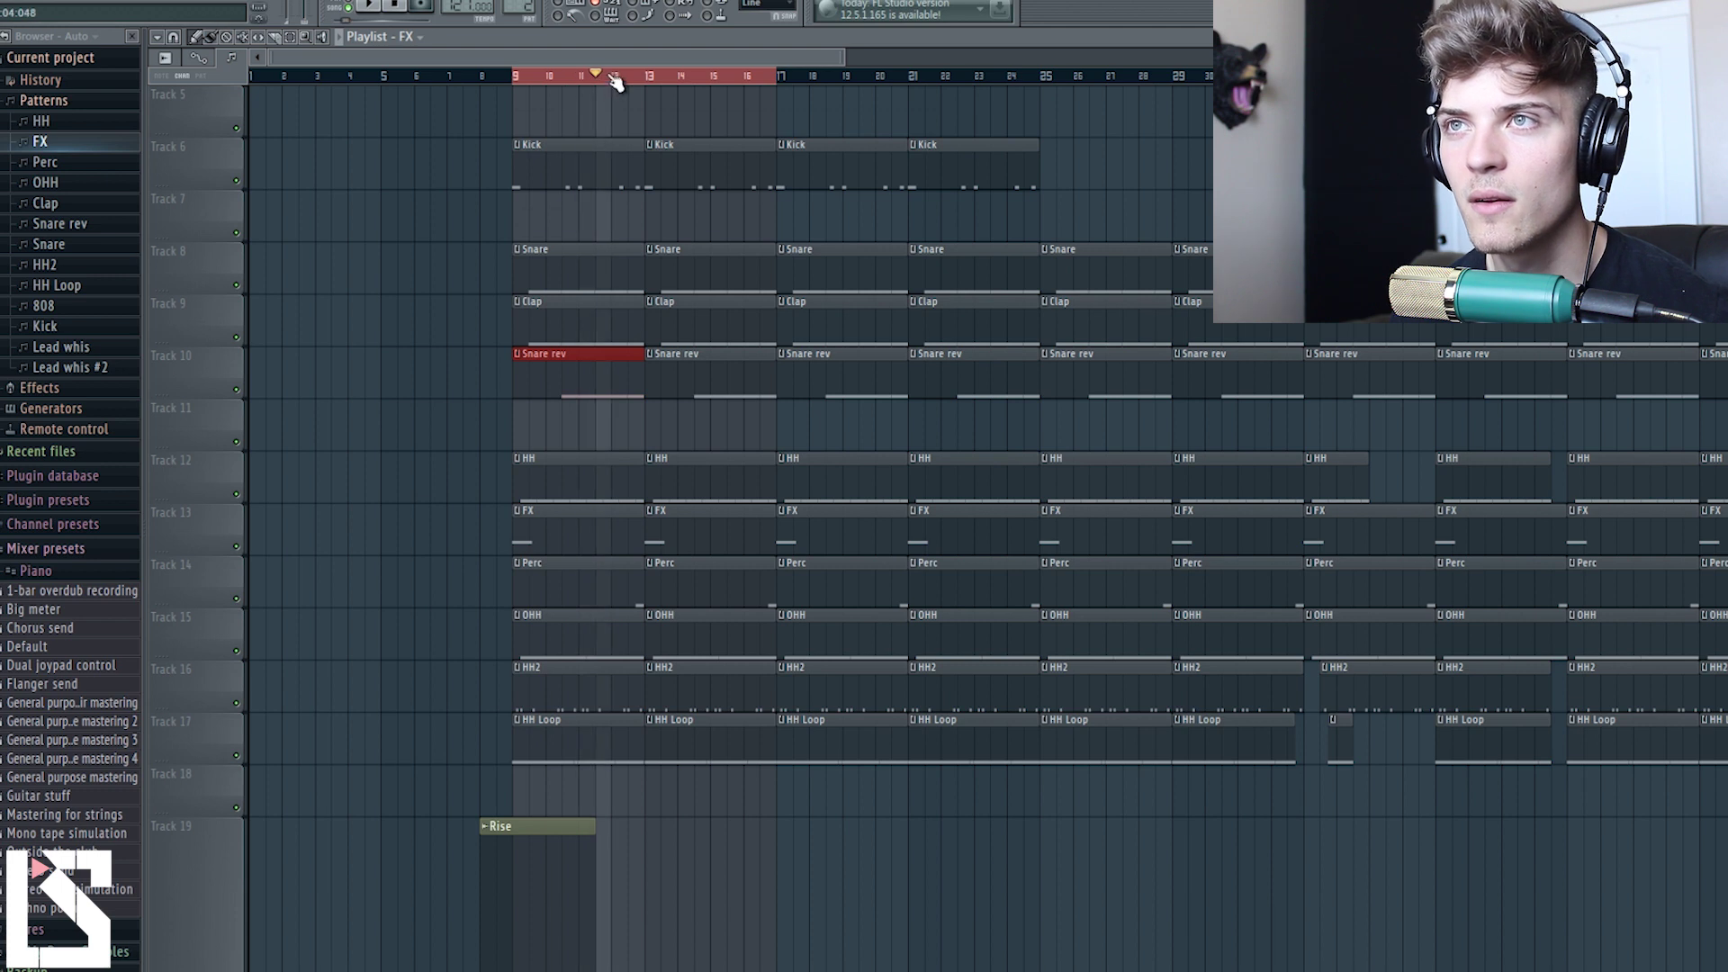
{"action": "scroll", "coordinate": [612, 78], "scroll_direction": "up", "scroll_amount": 5}
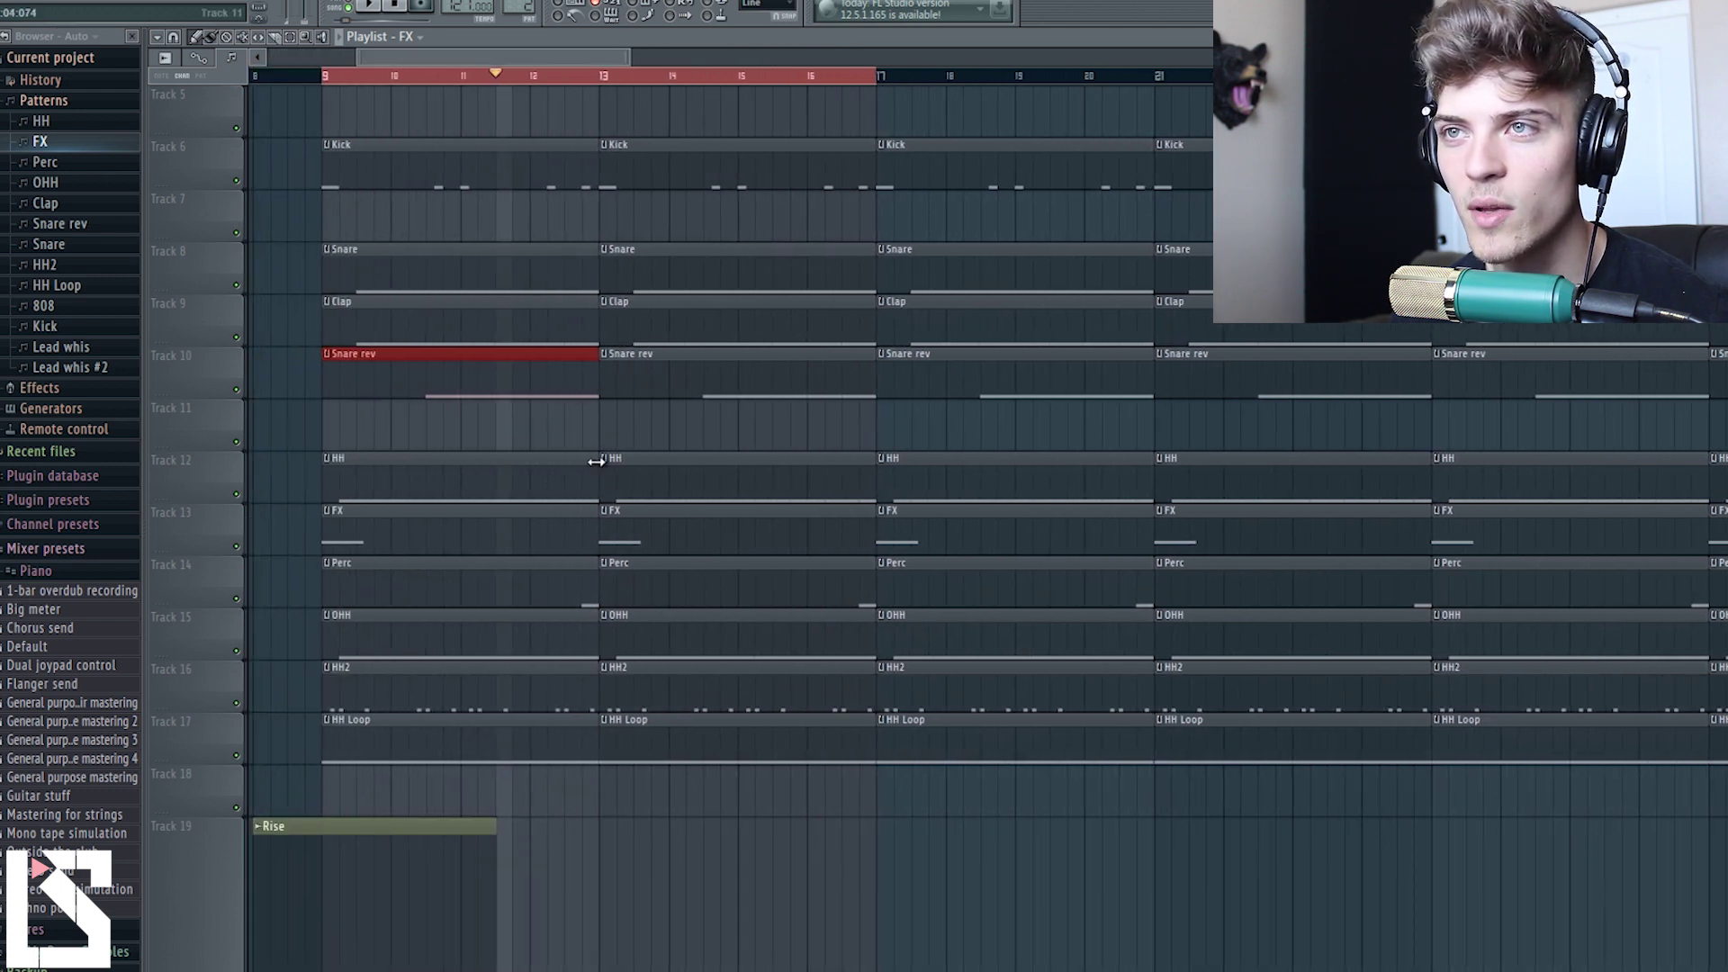
{"action": "key", "text": "F9"}
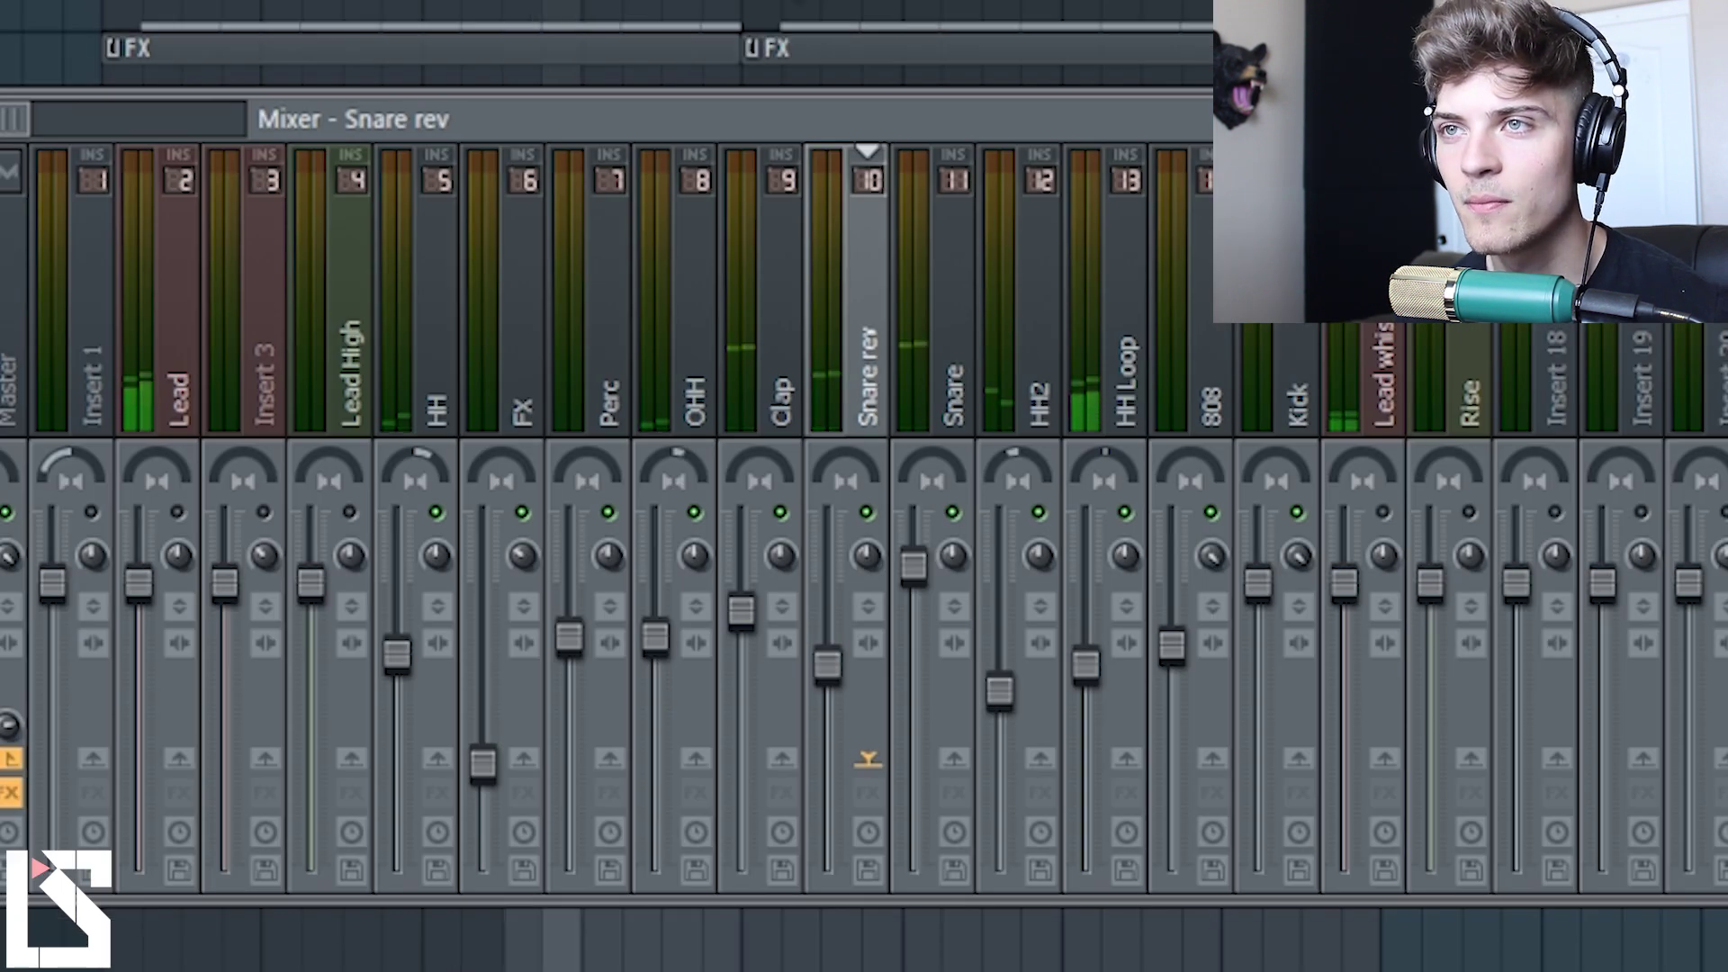
{"action": "left_click_drag", "start_coordinate": [827, 664], "coordinate": [801, 749]}
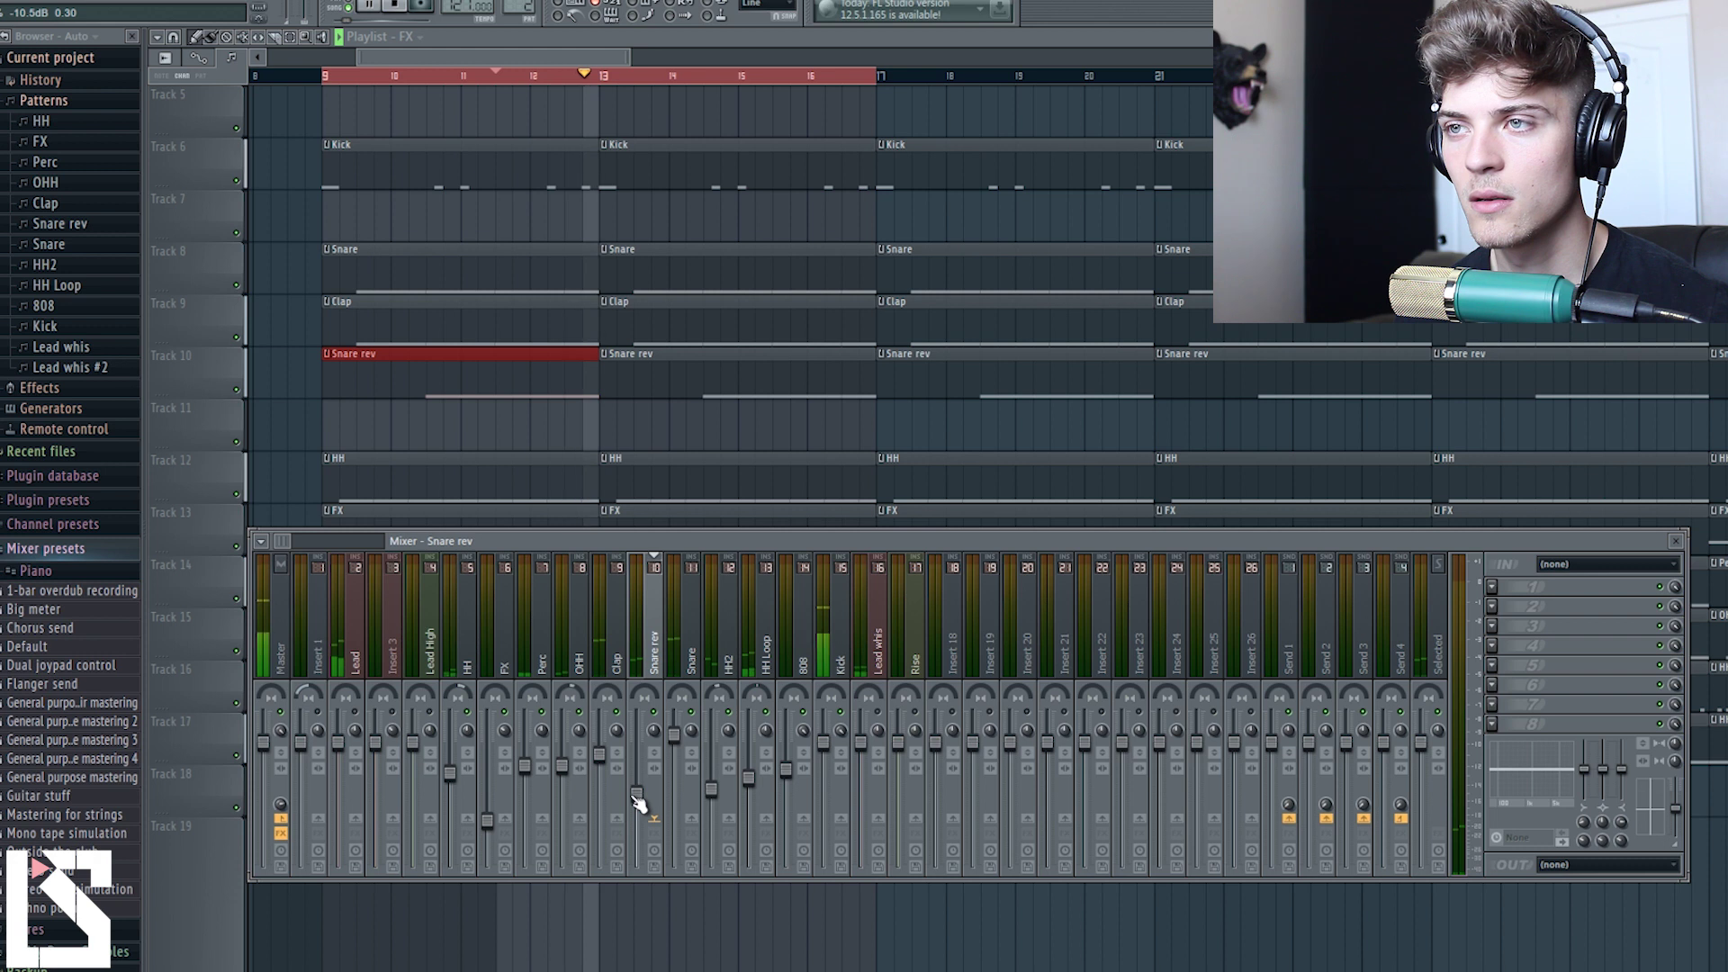
{"action": "left_click", "coordinate": [842, 671]}
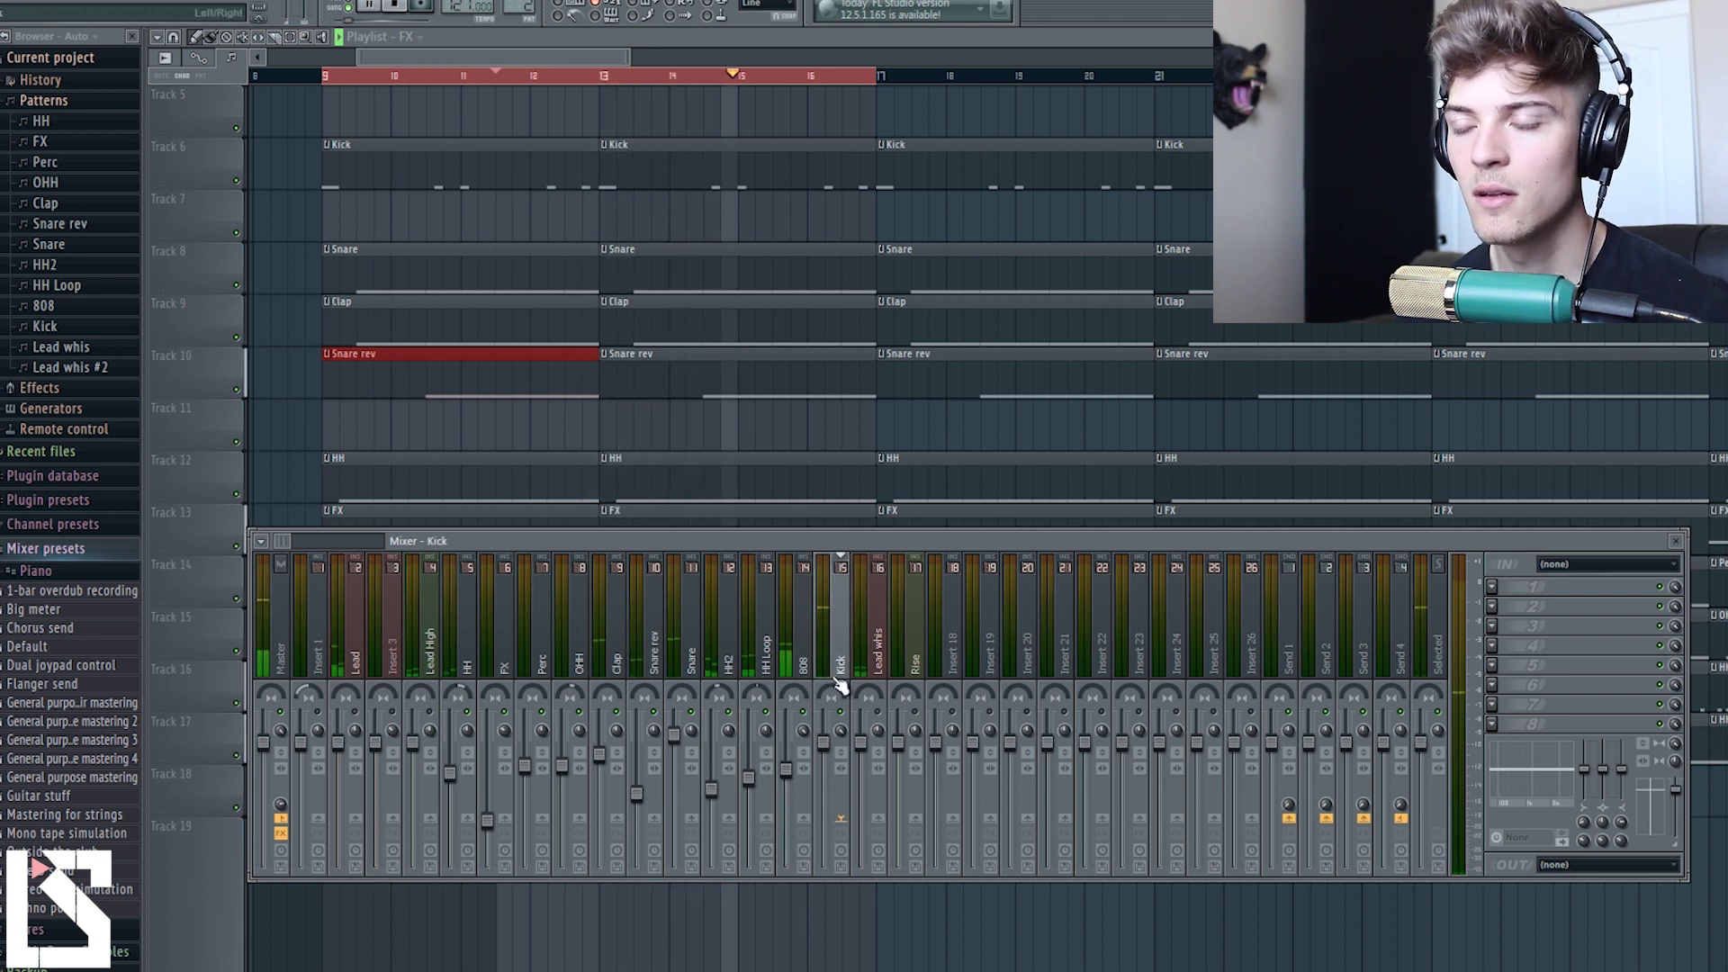
{"action": "key", "text": "space"}
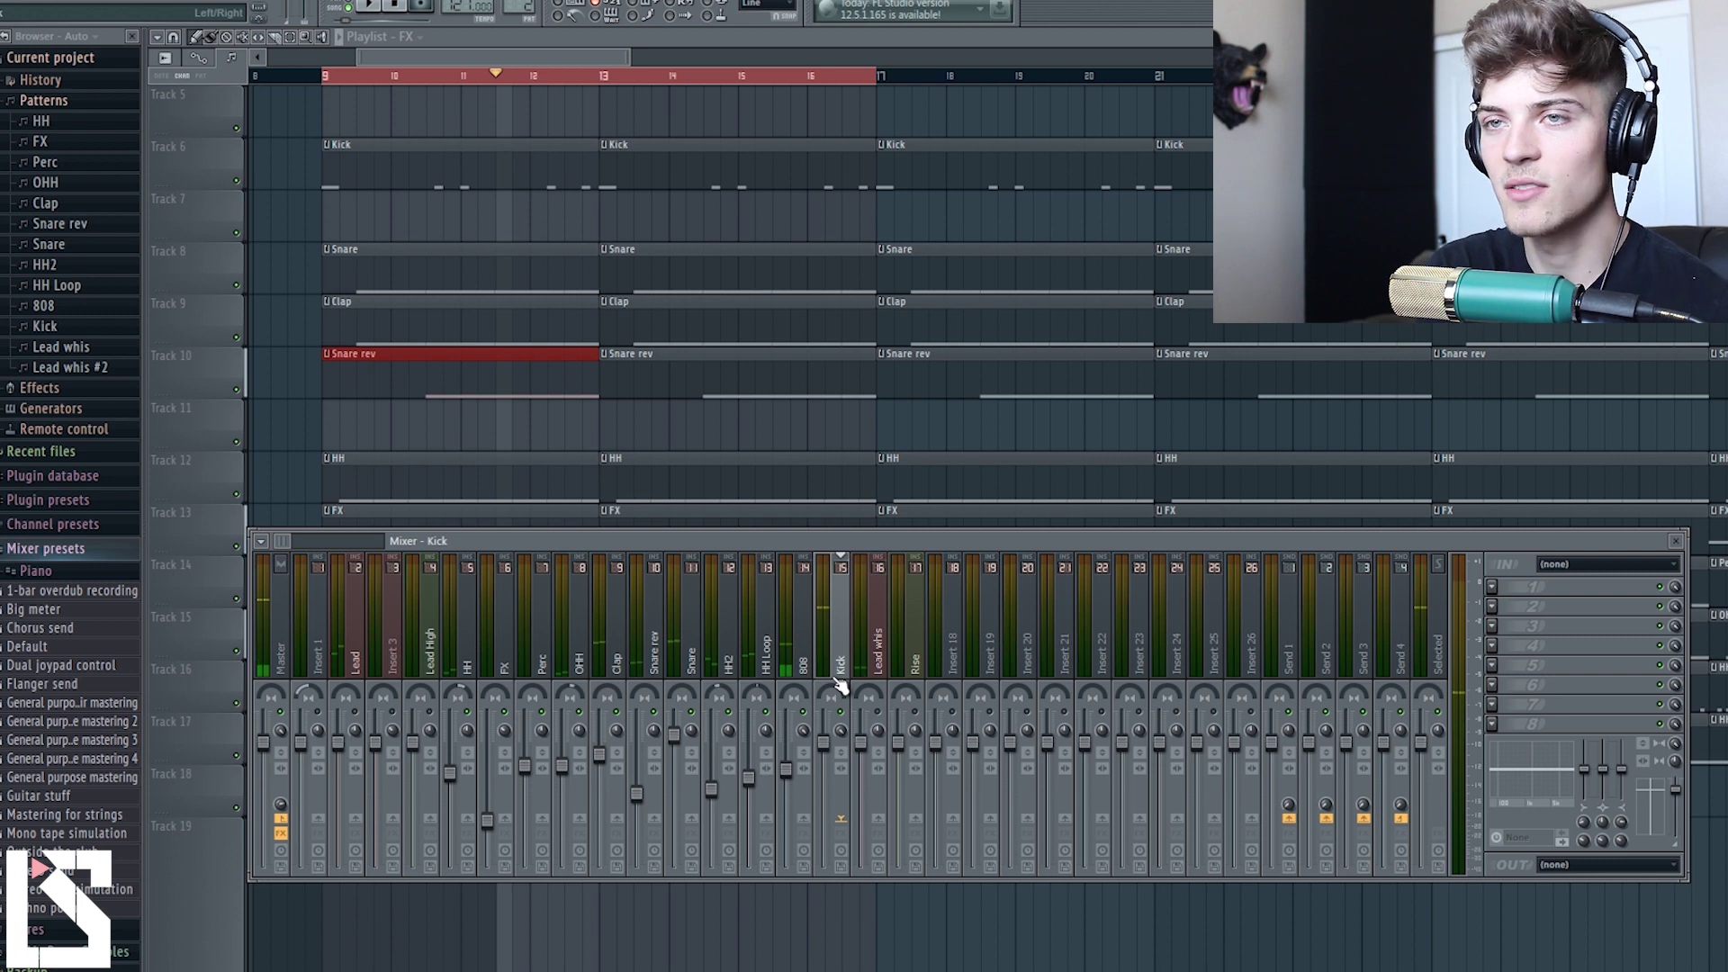
Step: Bring the Lead mixer track into the mix and lower its fader by ear to slightly below the Snare rev fader
{"action": "left_click", "coordinate": [284, 642]}
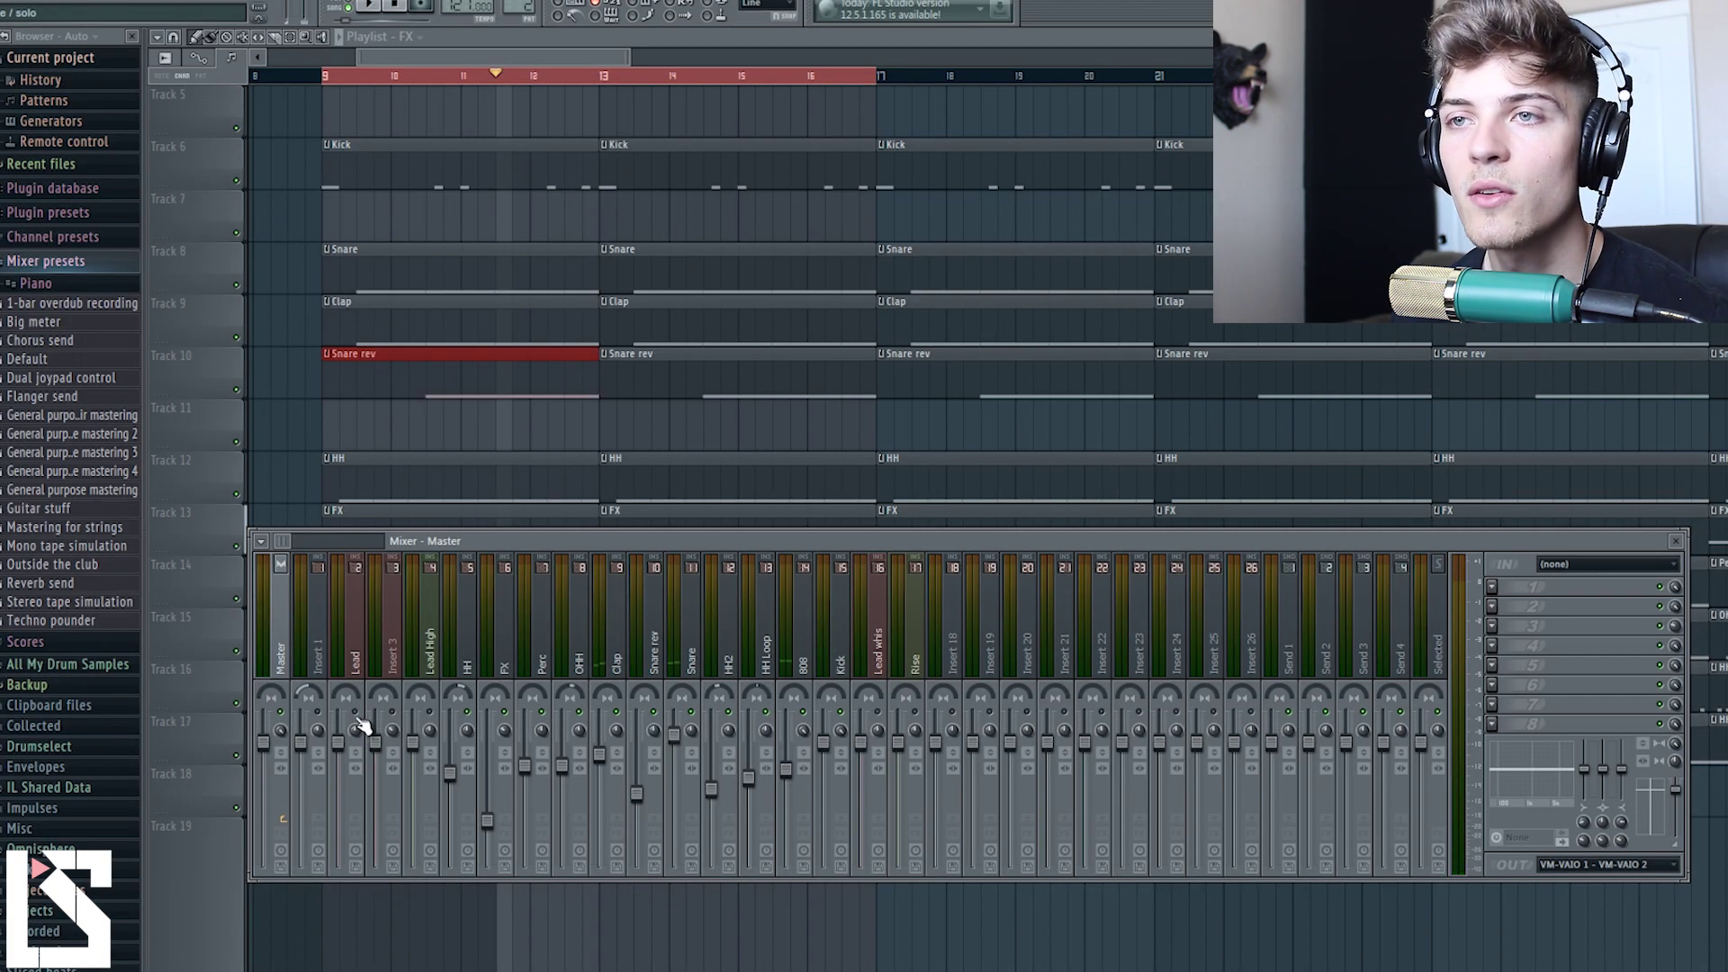
{"action": "left_click", "coordinate": [358, 660]}
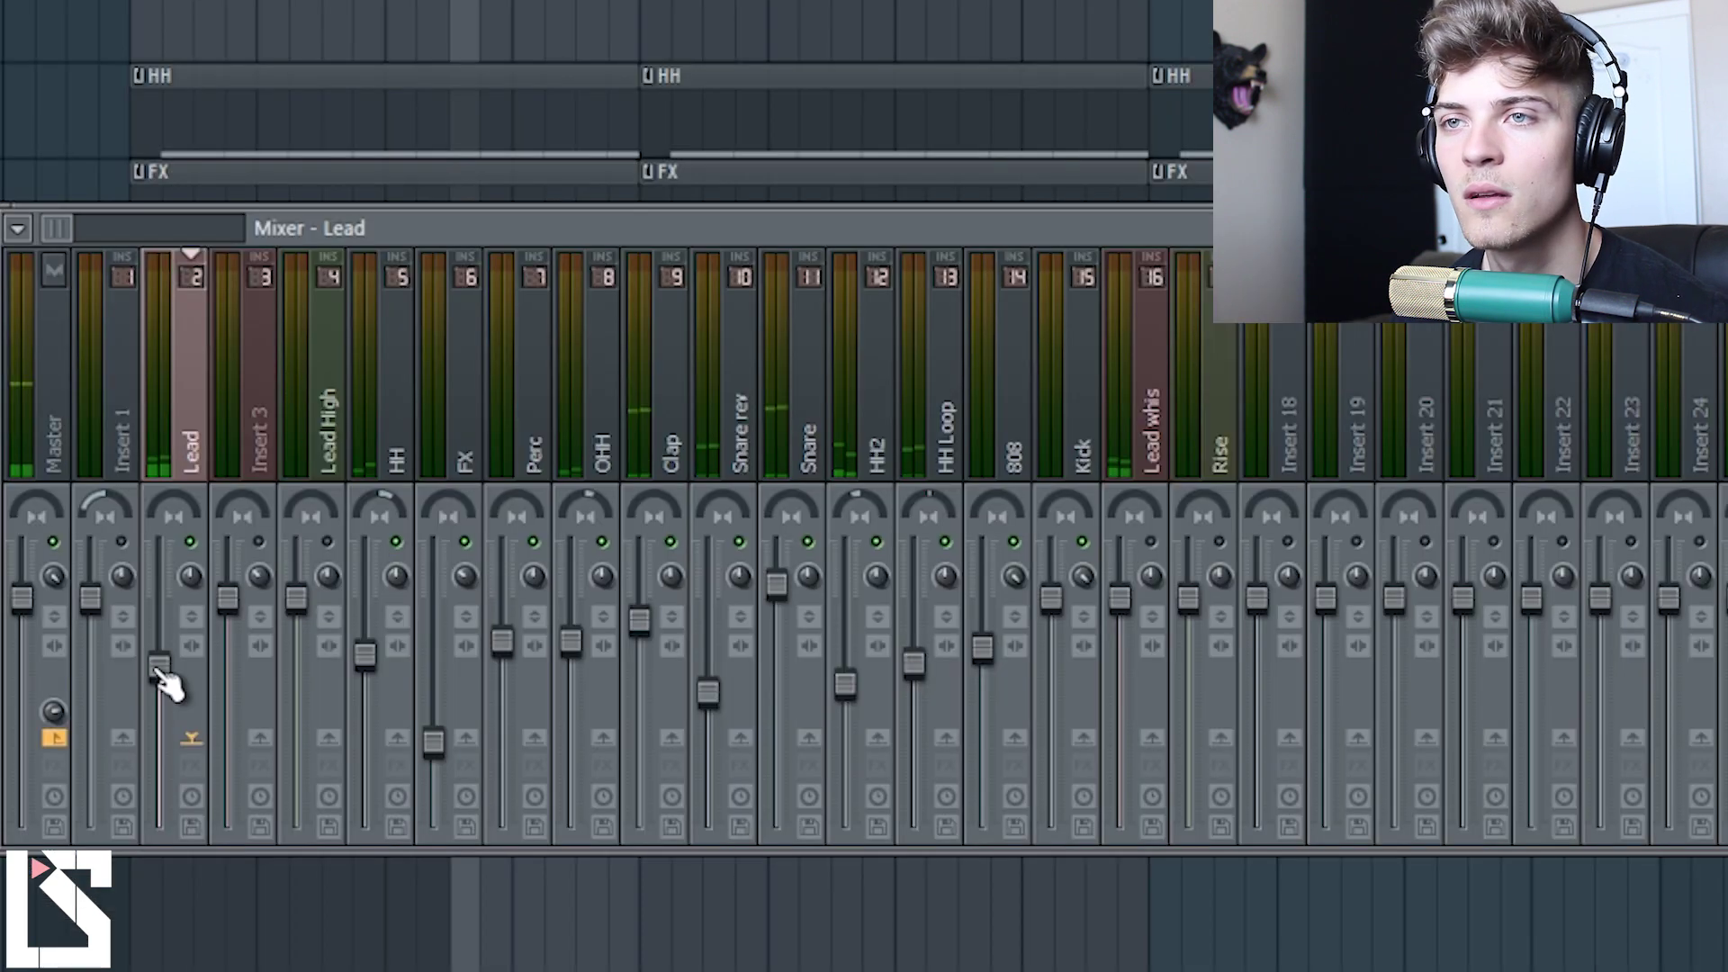
{"action": "left_click_drag", "start_coordinate": [338, 792], "coordinate": [338, 844]}
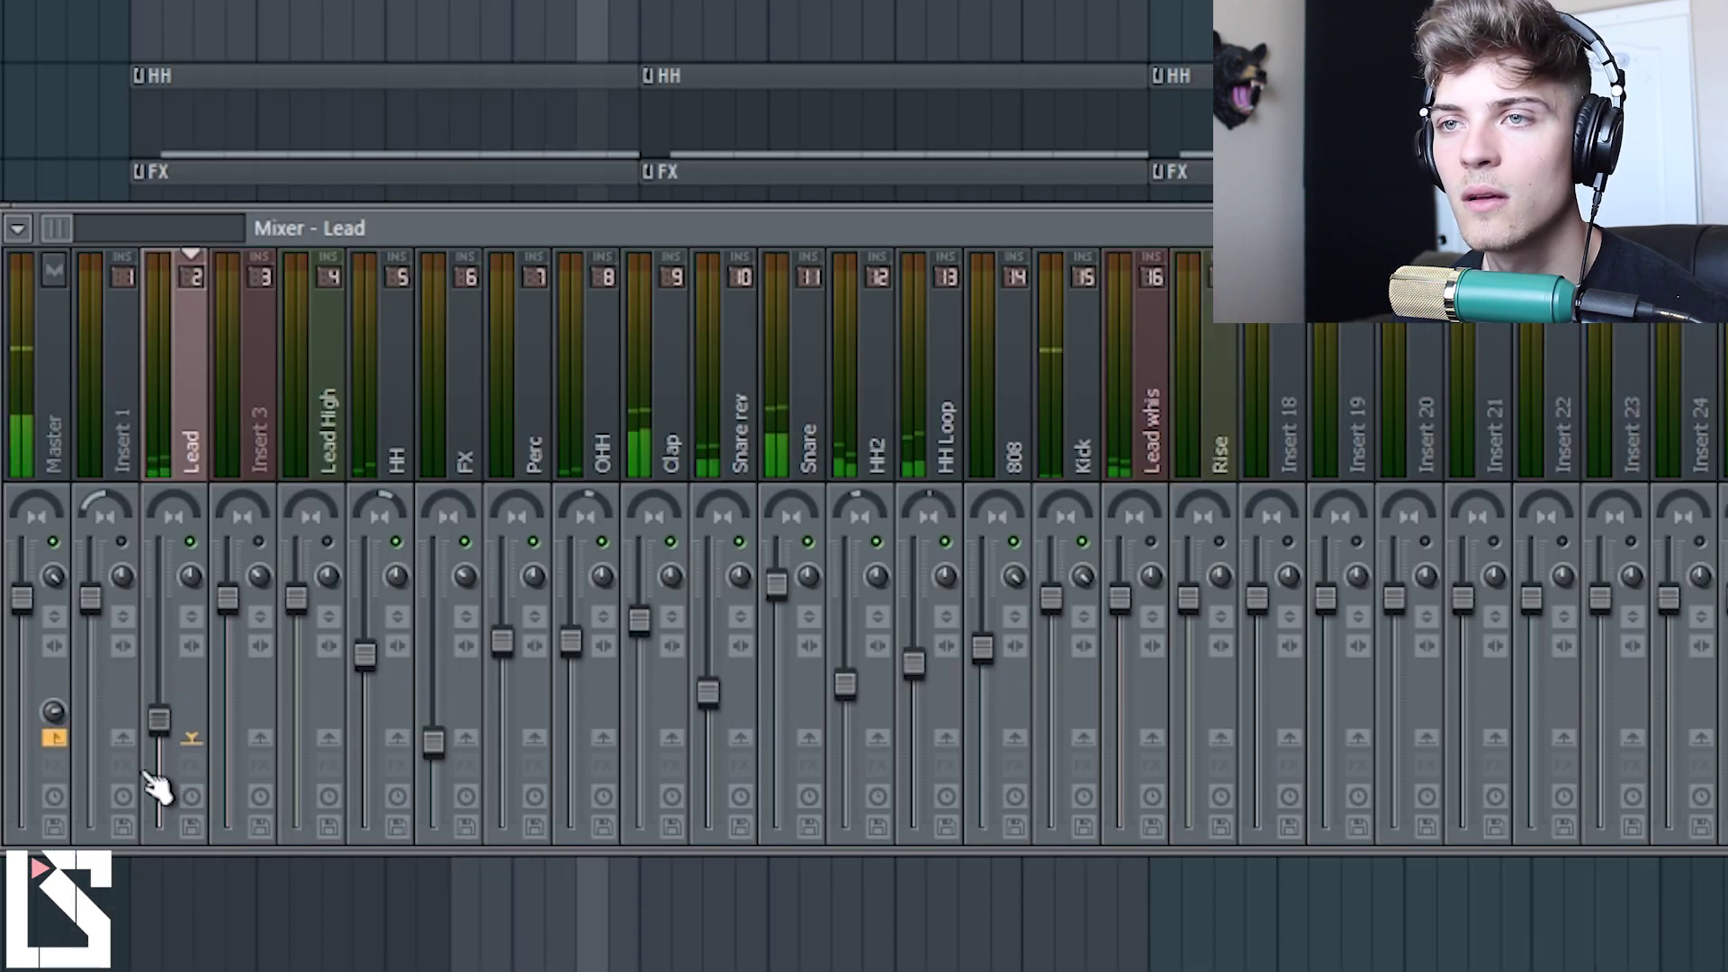
{"action": "left_click_drag", "start_coordinate": [154, 792], "coordinate": [154, 759]}
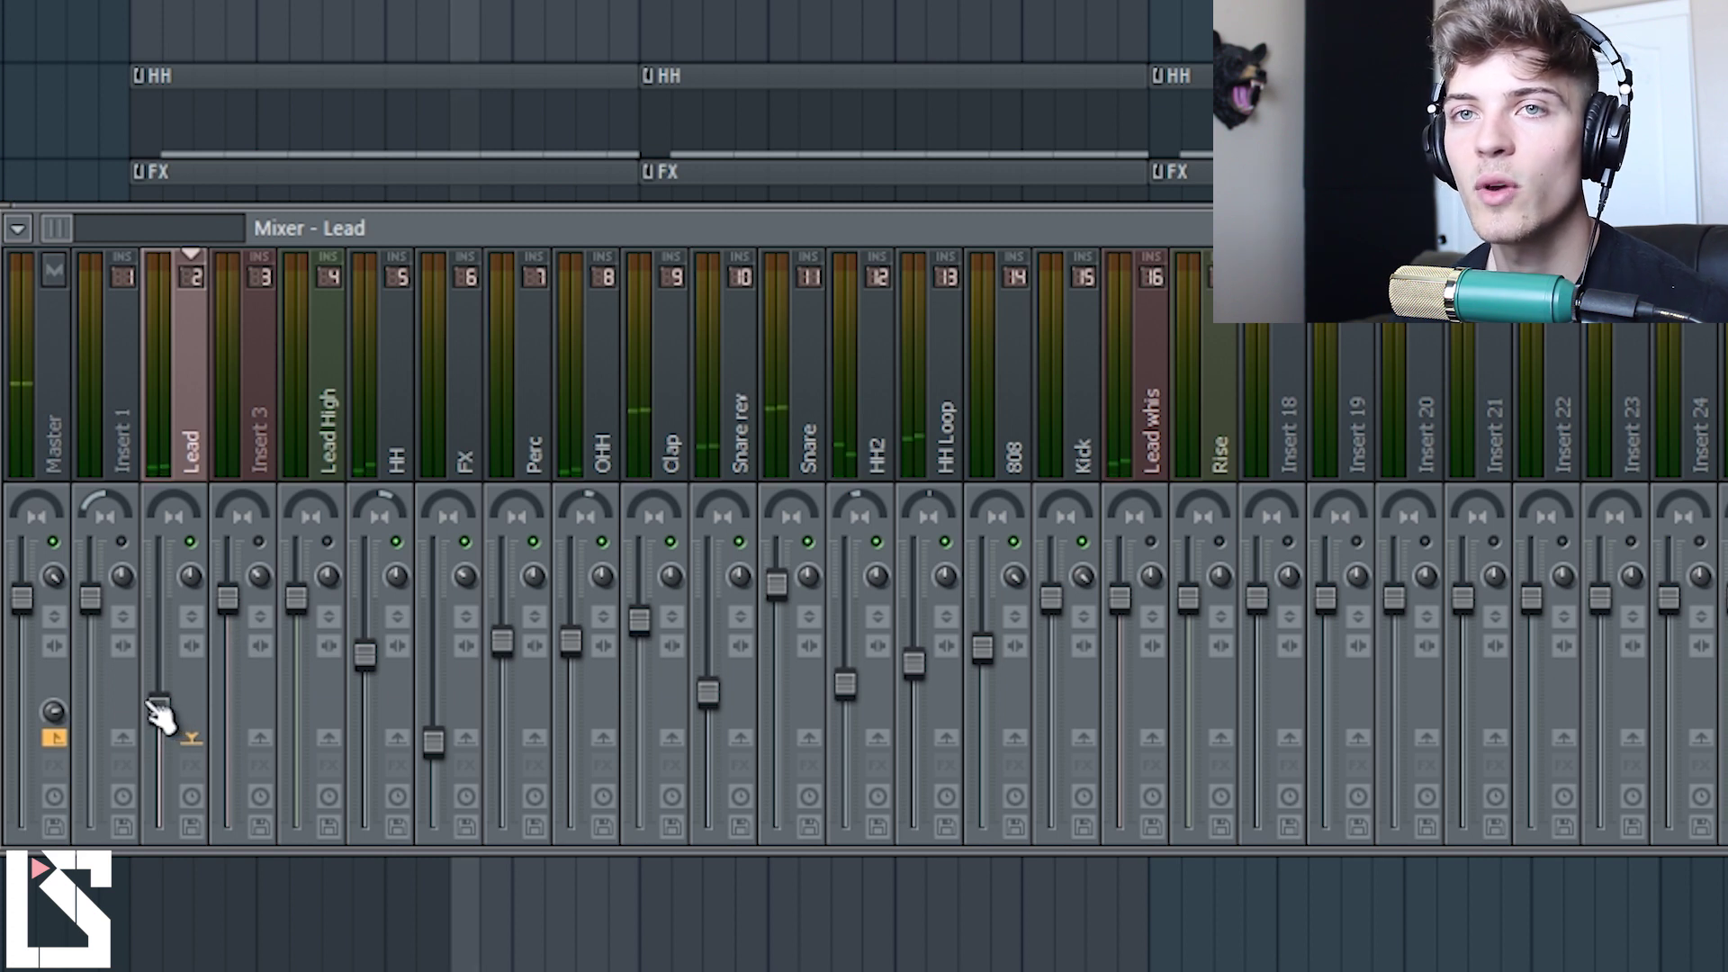
{"action": "left_click_drag", "start_coordinate": [154, 709], "coordinate": [158, 696]}
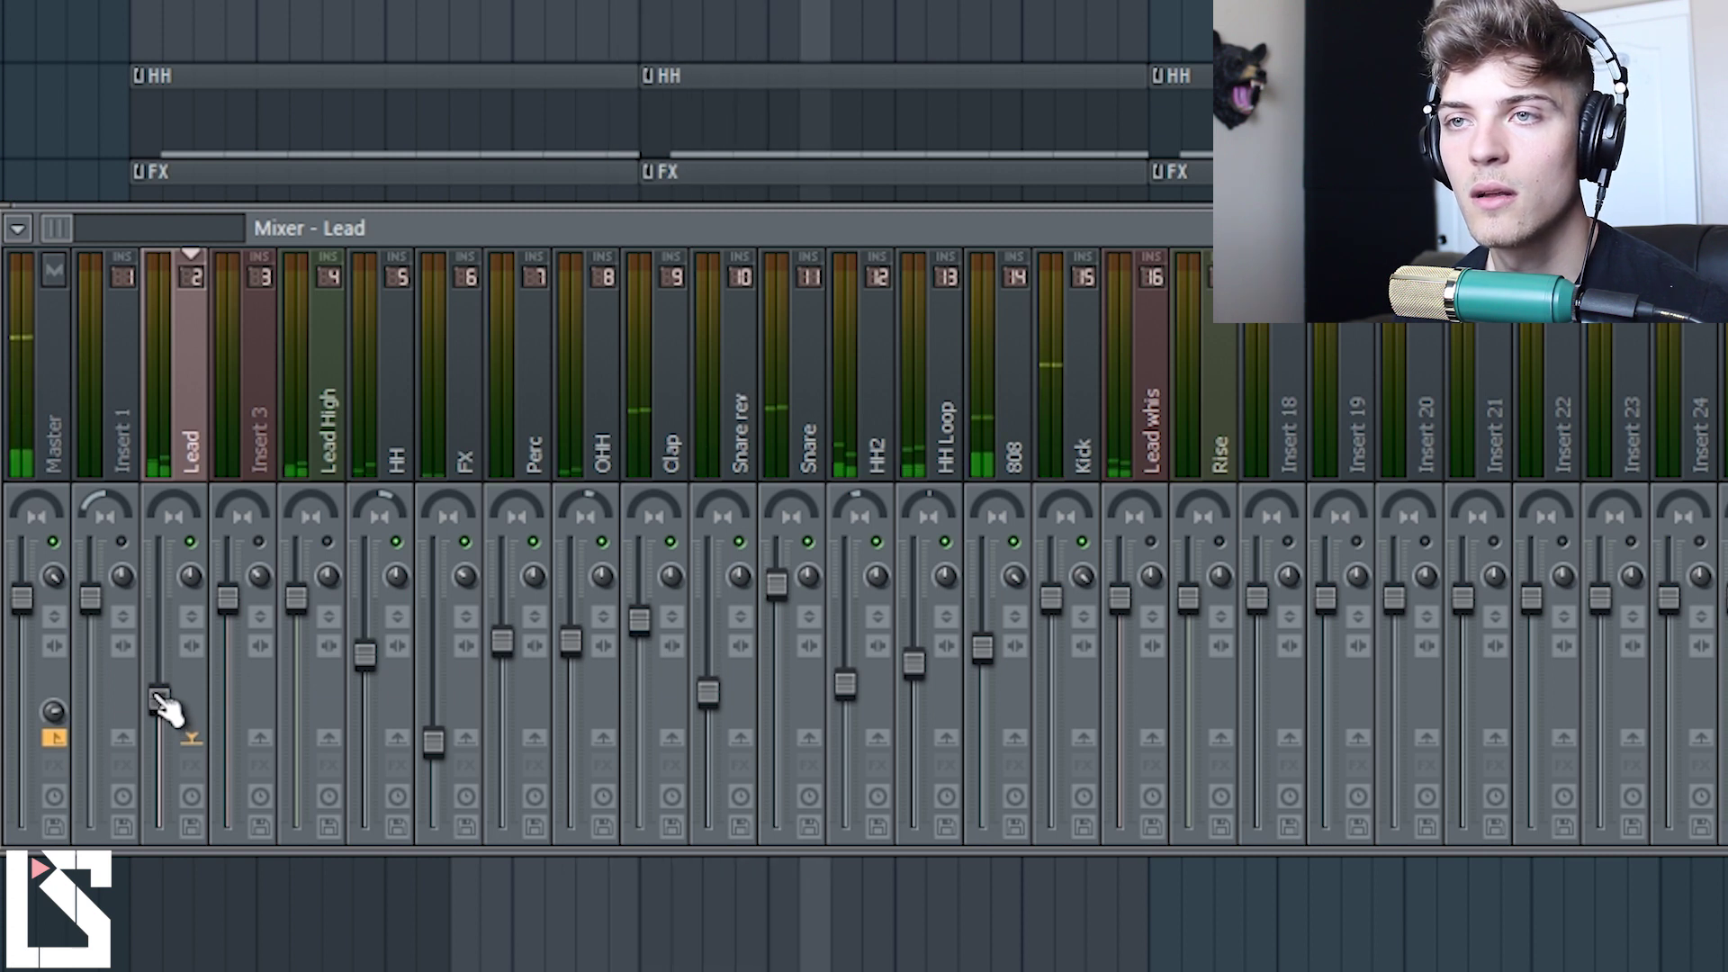
Step: Bring in the Lead High mixer track and settle its fader slightly above the Lead fader
{"action": "left_click", "coordinate": [329, 435]}
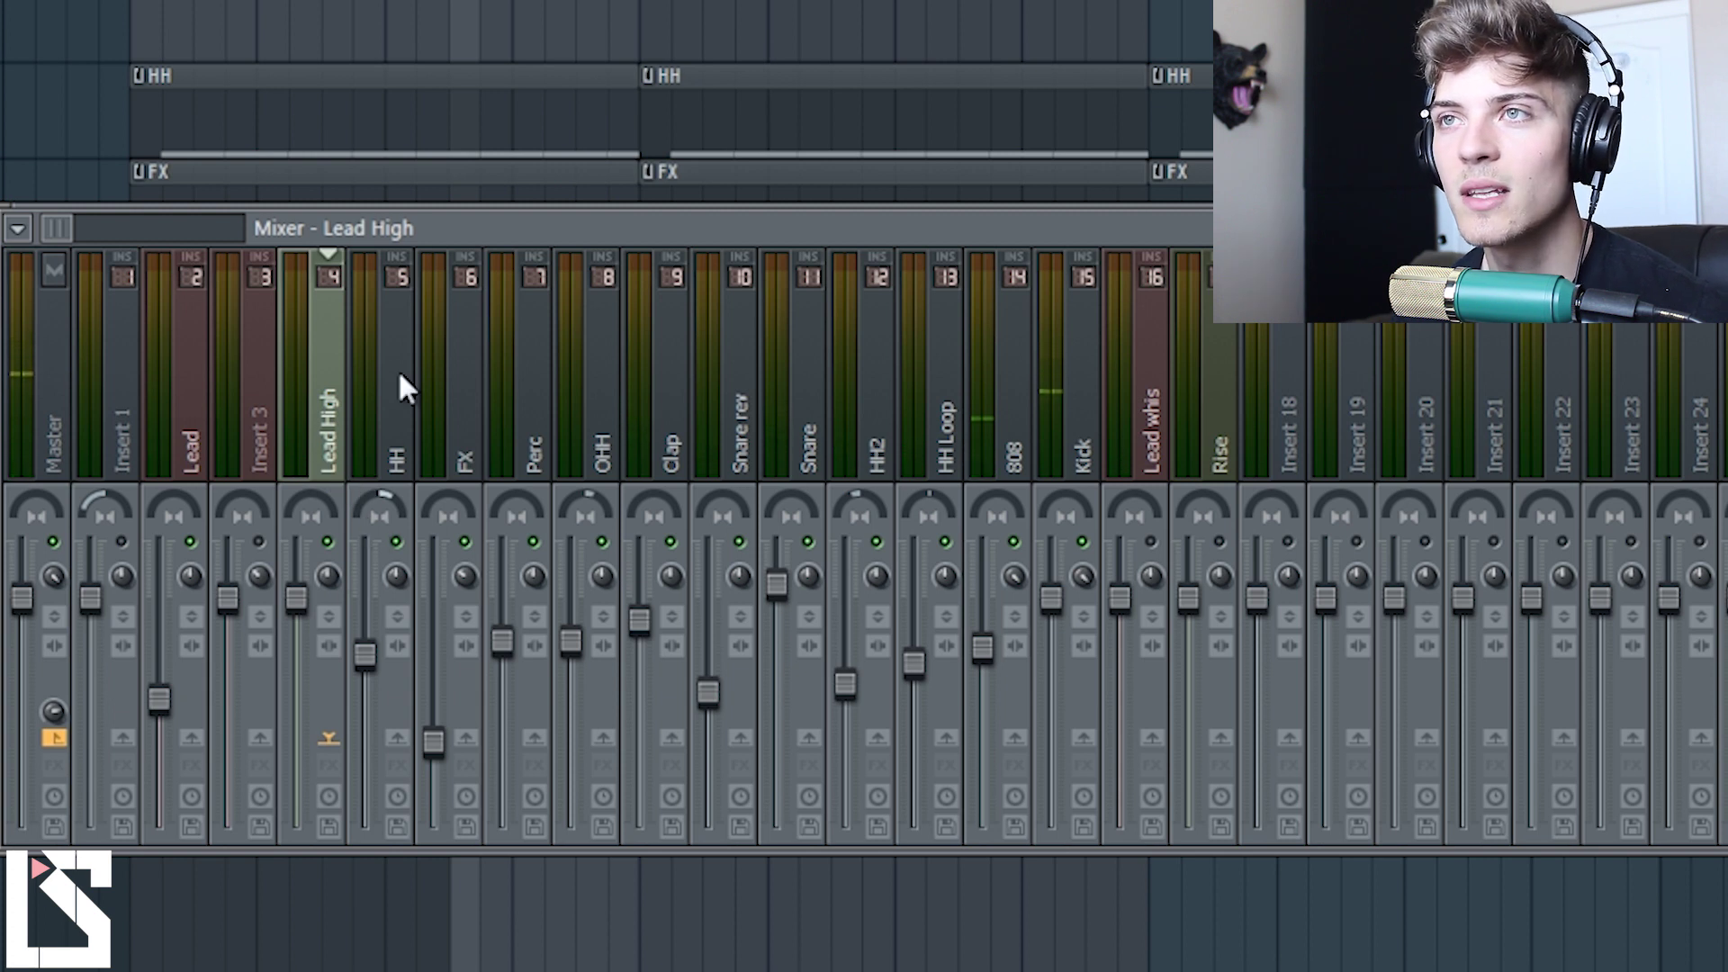
{"action": "left_click_drag", "start_coordinate": [297, 599], "coordinate": [229, 858]}
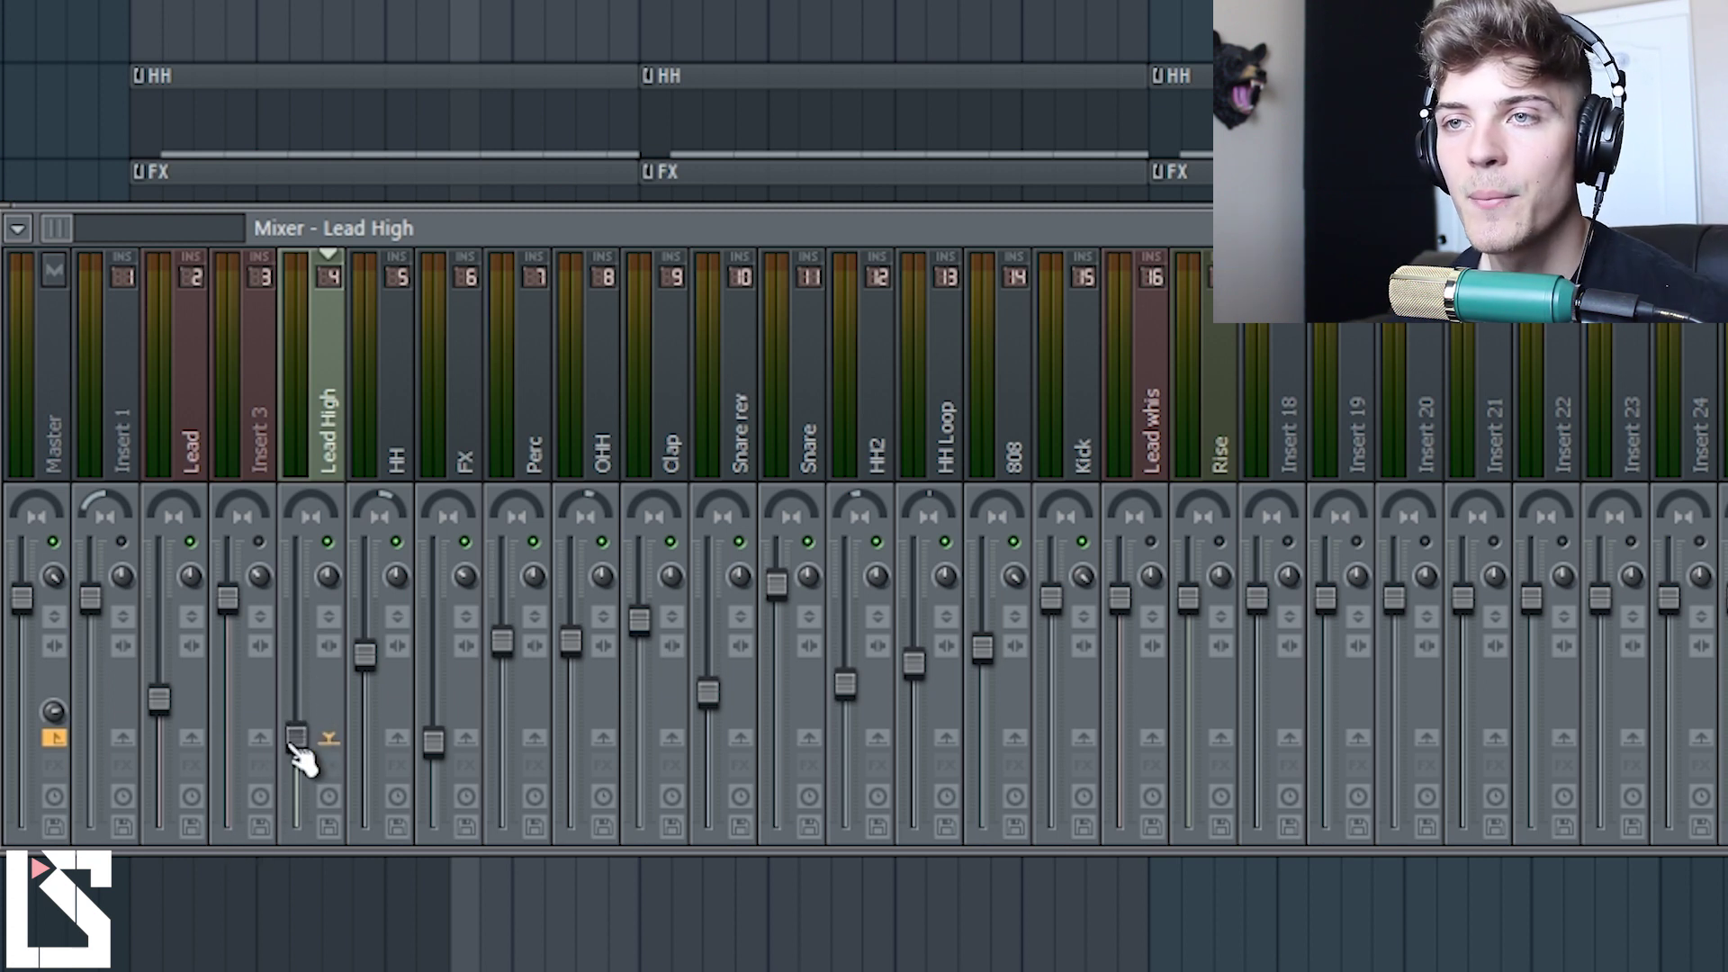
{"action": "left_click_drag", "start_coordinate": [301, 779], "coordinate": [327, 559]}
{"action": "mouse_move", "coordinate": [296, 649]}
{"action": "left_mouse_down"}
{"action": "mouse_move", "coordinate": [275, 733]}
{"action": "mouse_move", "coordinate": [278, 667]}
{"action": "left_mouse_up"}
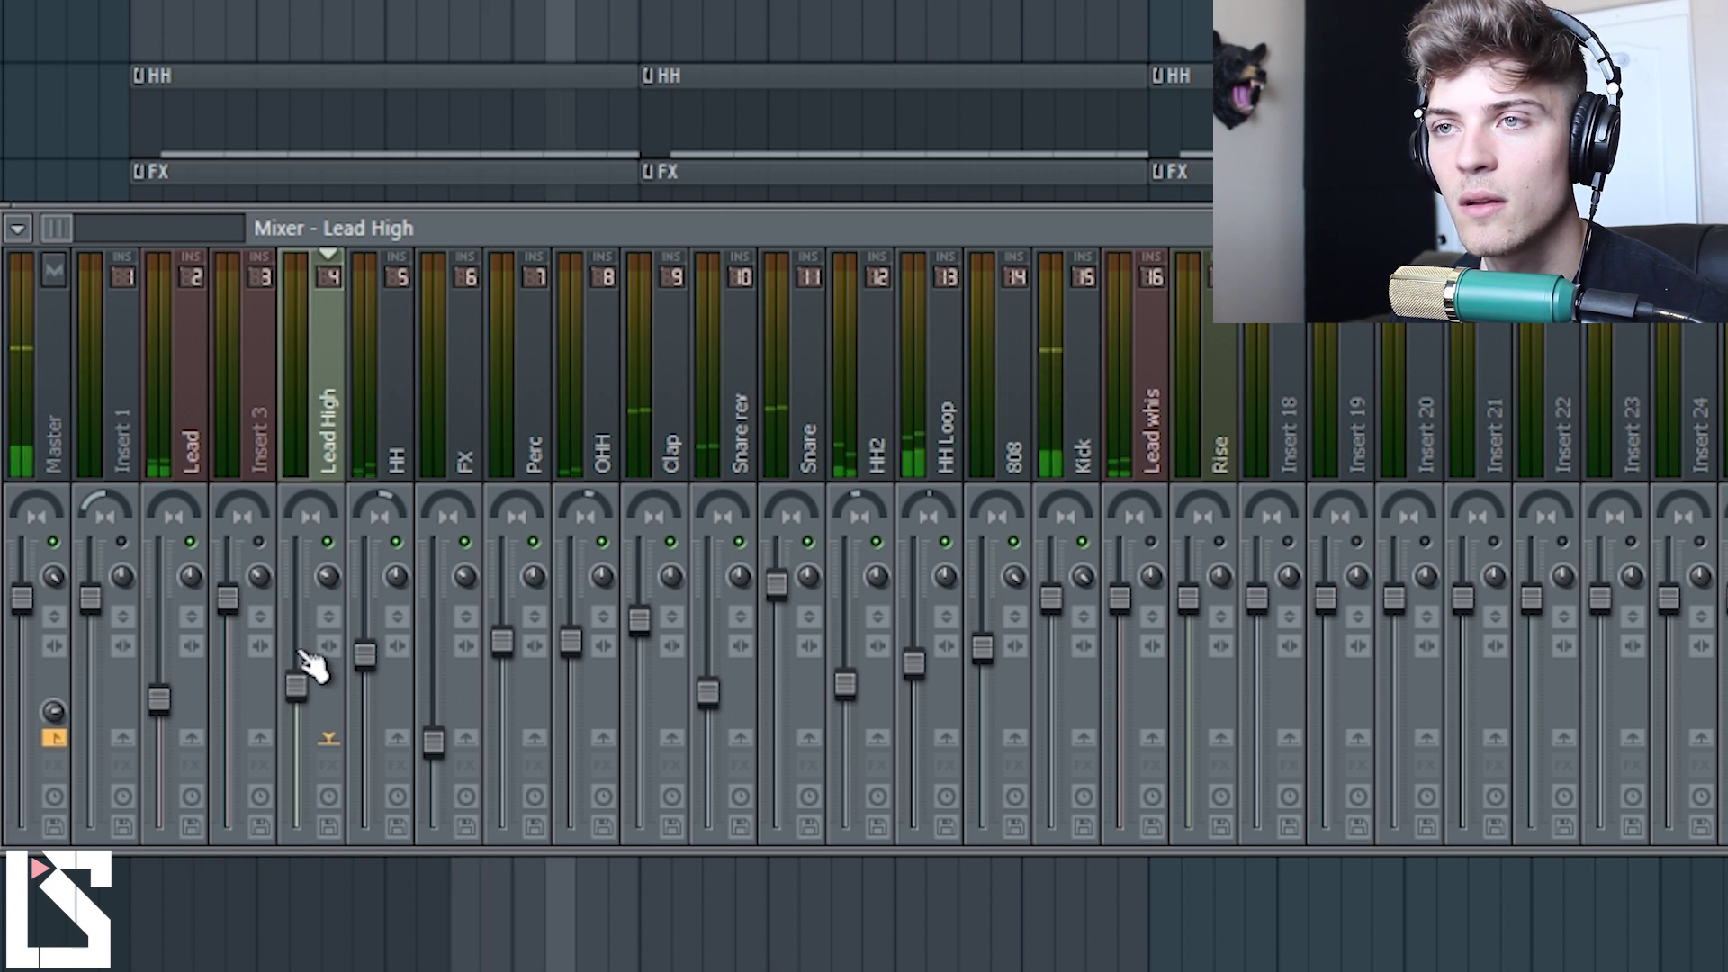
Step: Bring in the Lead whis mixer track and lower its fader by ear to just below the Lead fader
{"action": "left_click", "coordinate": [1146, 707]}
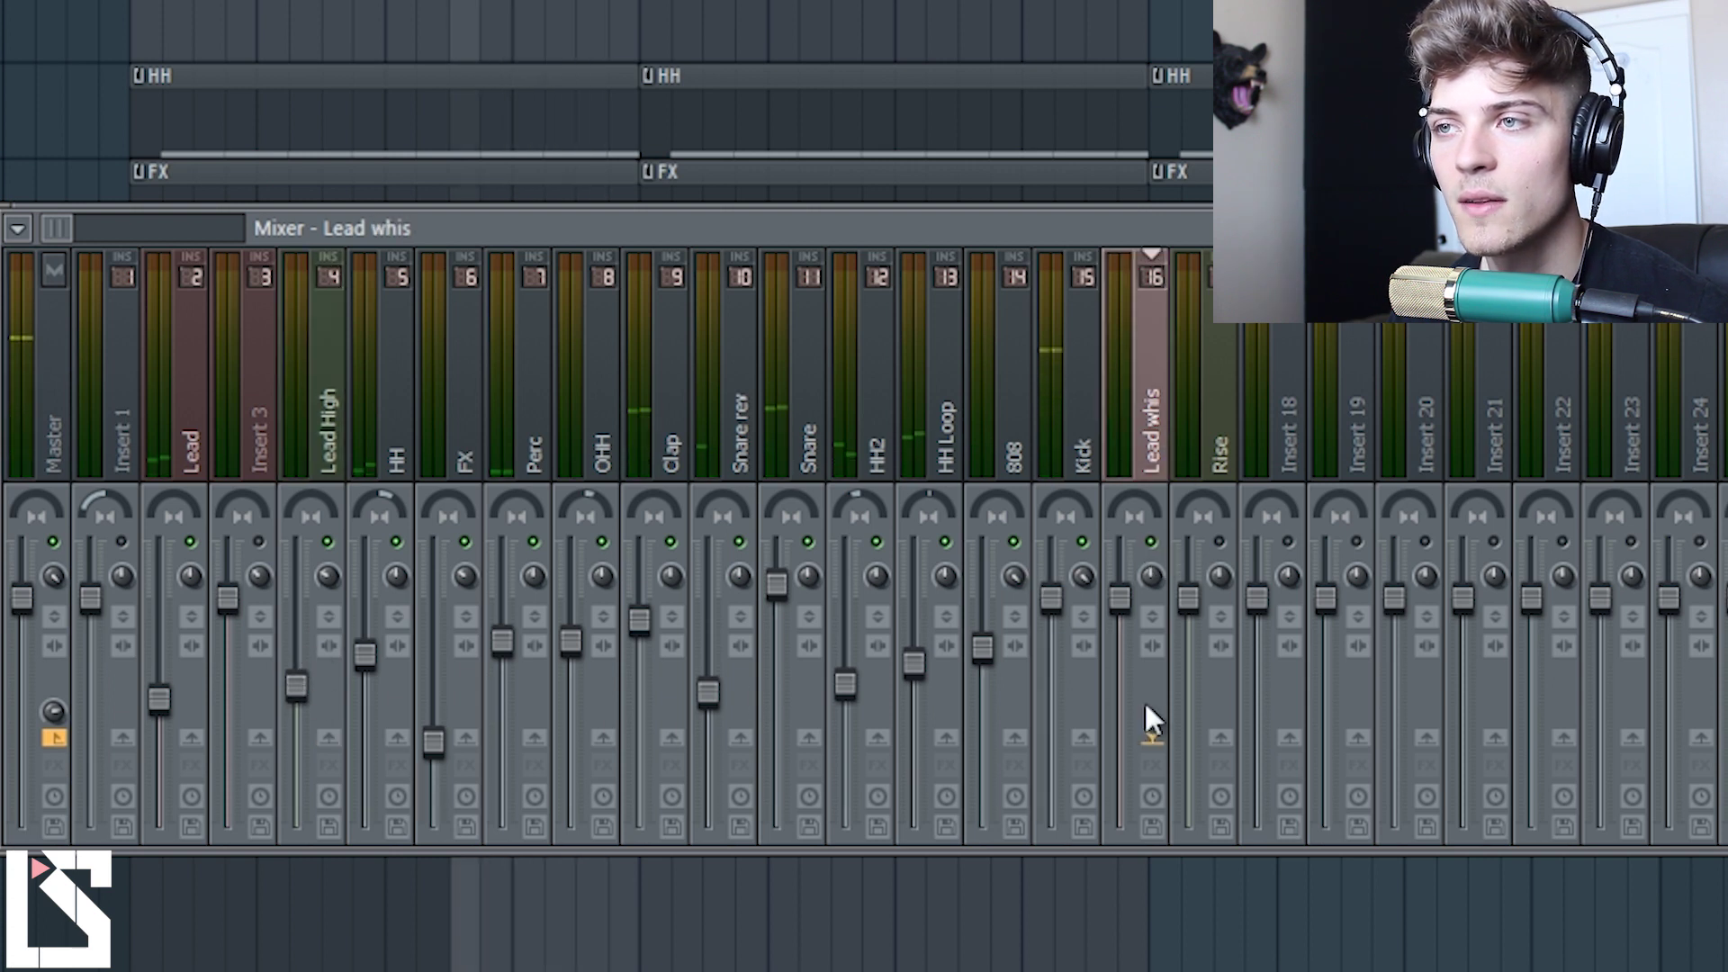
{"action": "left_click_drag", "start_coordinate": [1124, 599], "coordinate": [1129, 686]}
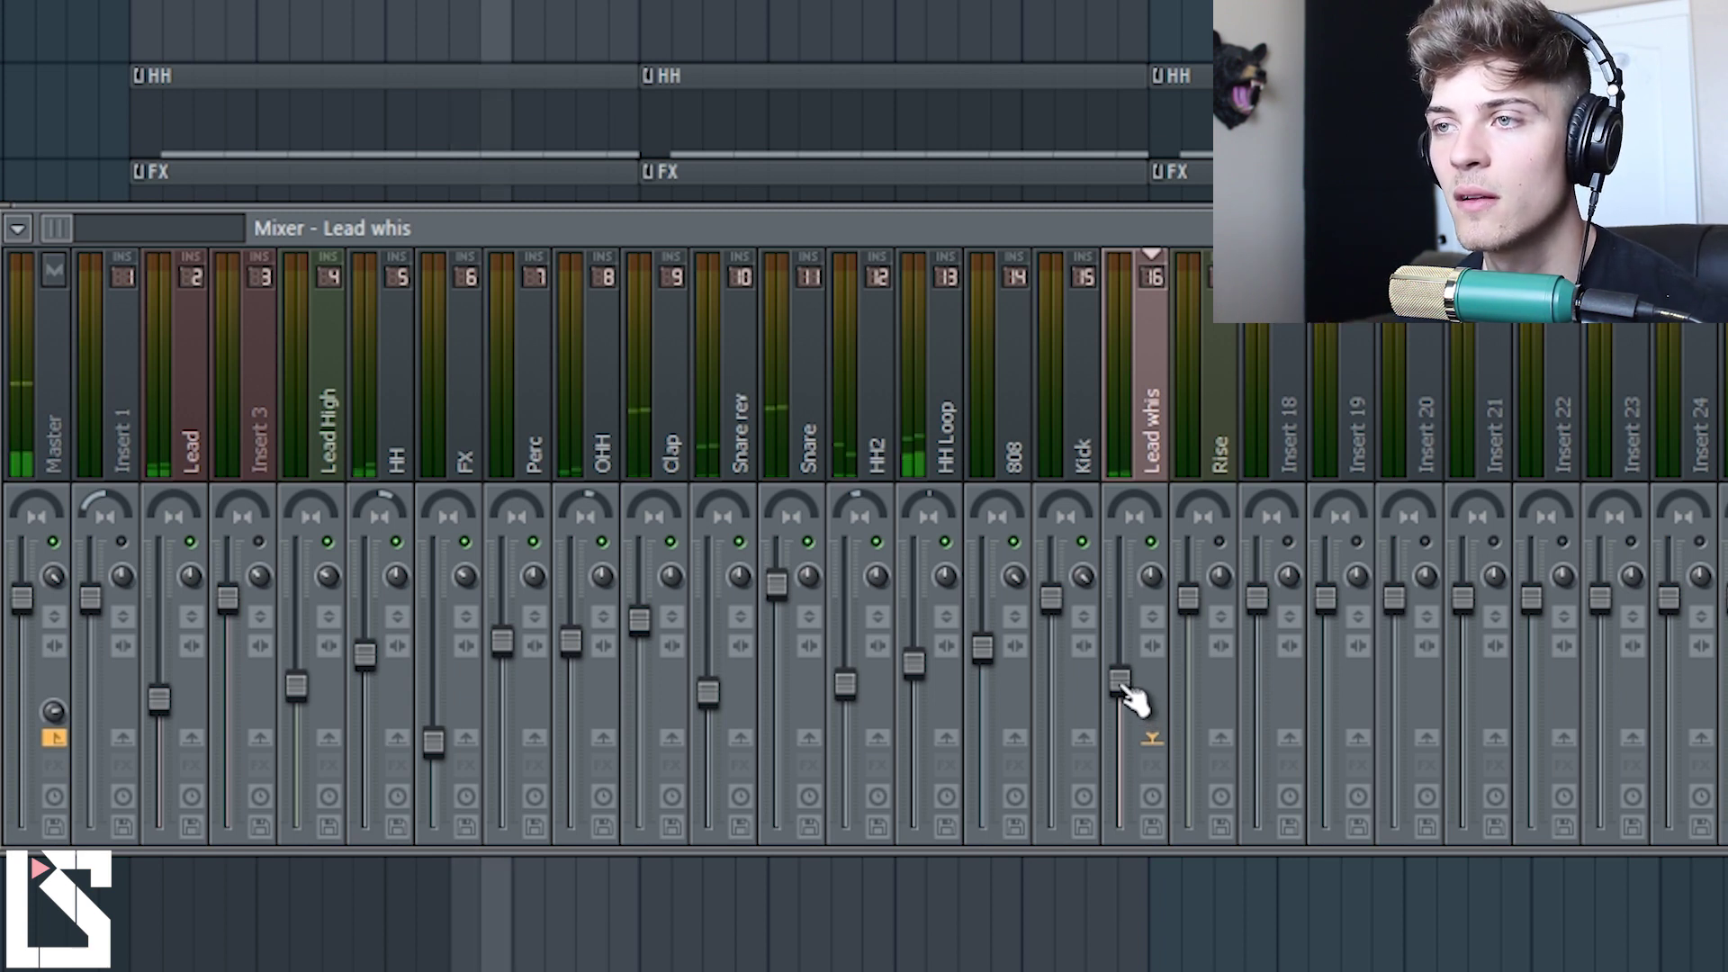
{"action": "left_click_drag", "start_coordinate": [1128, 693], "coordinate": [1118, 717]}
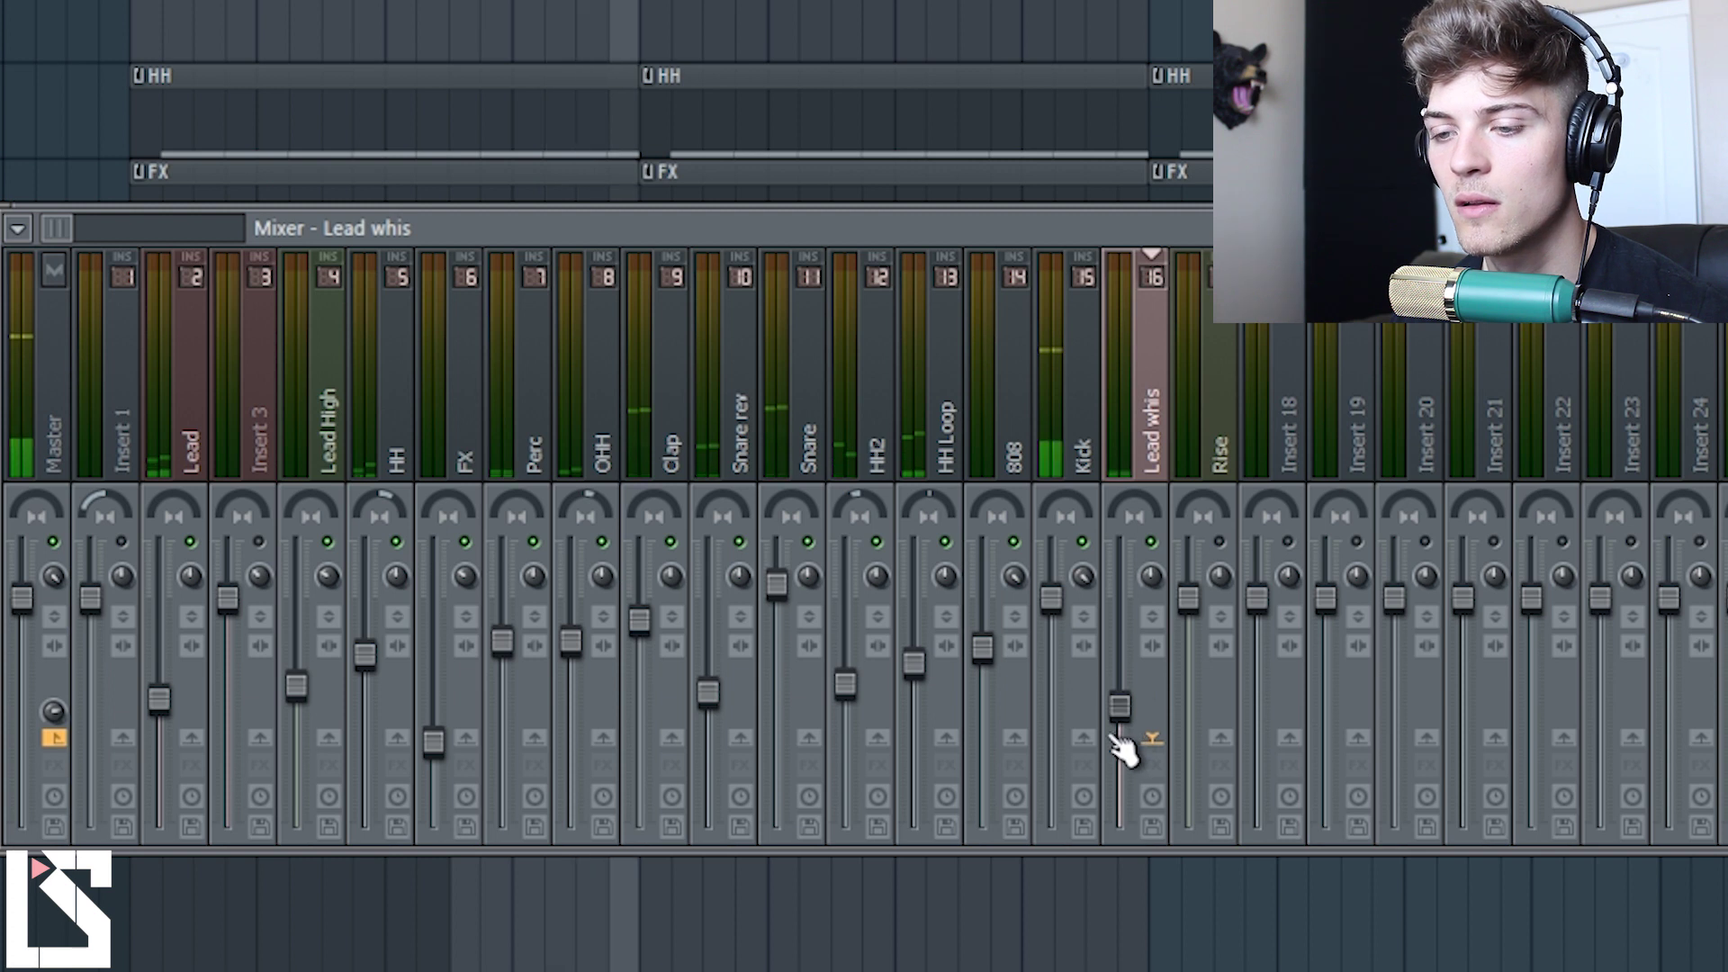
{"action": "left_click_drag", "start_coordinate": [1119, 729], "coordinate": [1114, 733]}
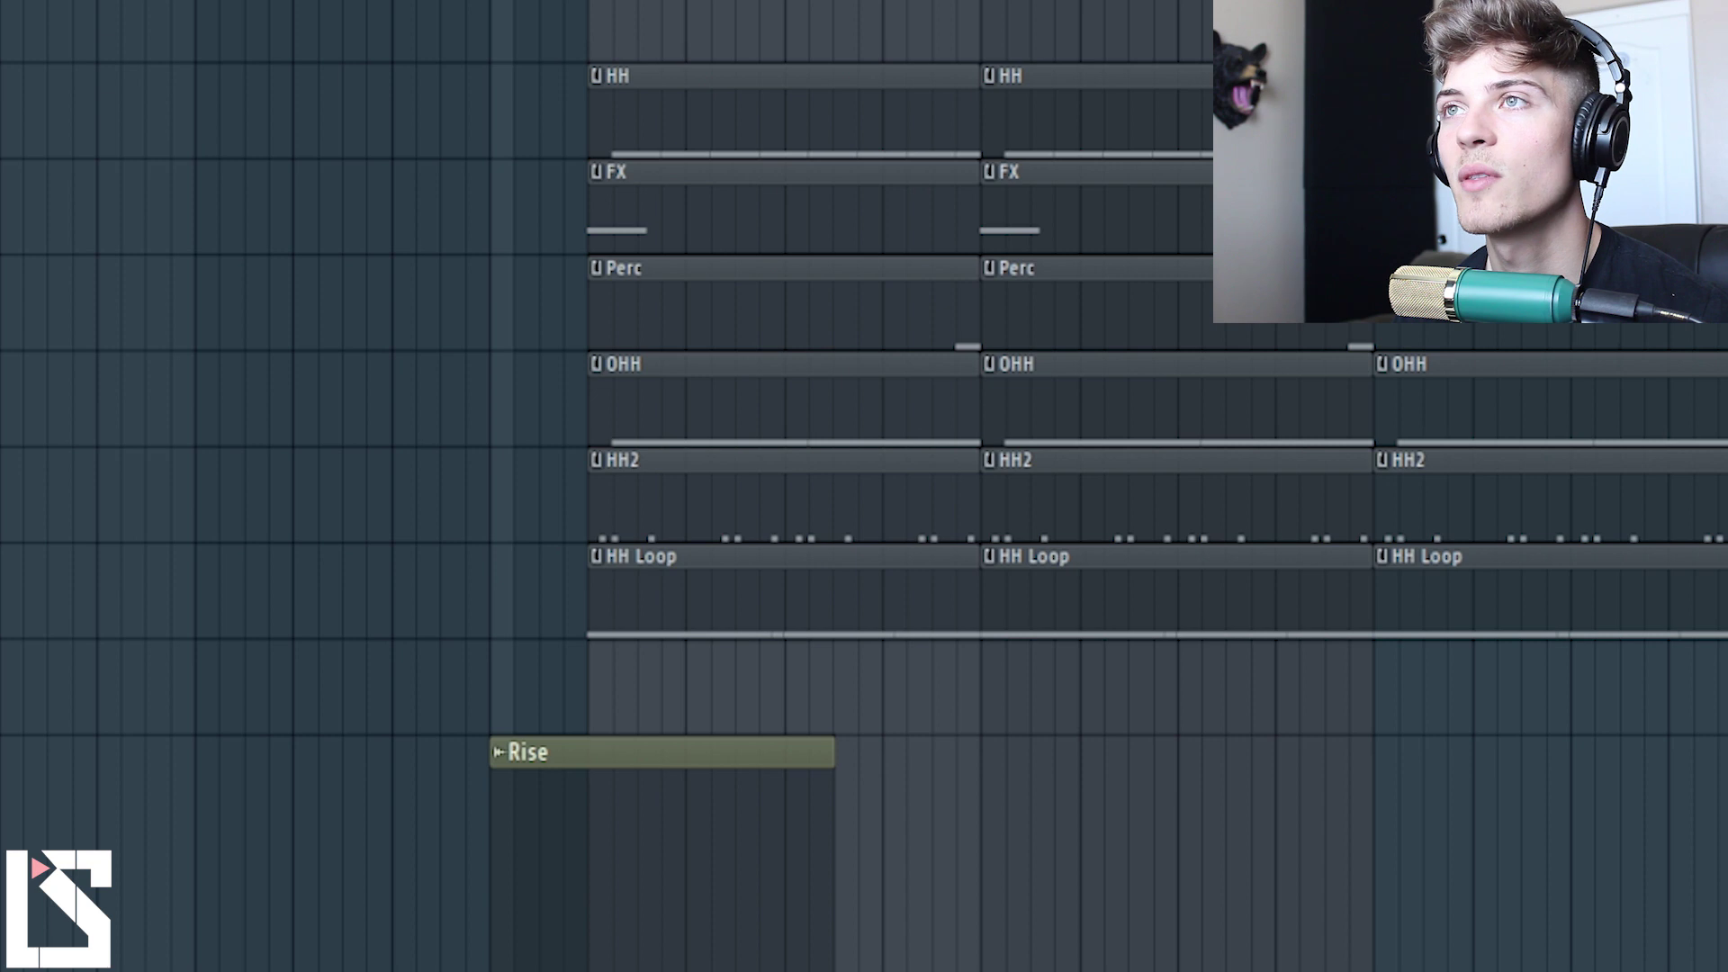
Step: Pull the Lead whis fader fully down, then raise it from silence during playback until it matches the Lead fader
{"action": "key", "text": "F9"}
{"action": "left_click_drag", "start_coordinate": [1116, 689], "coordinate": [1136, 836]}
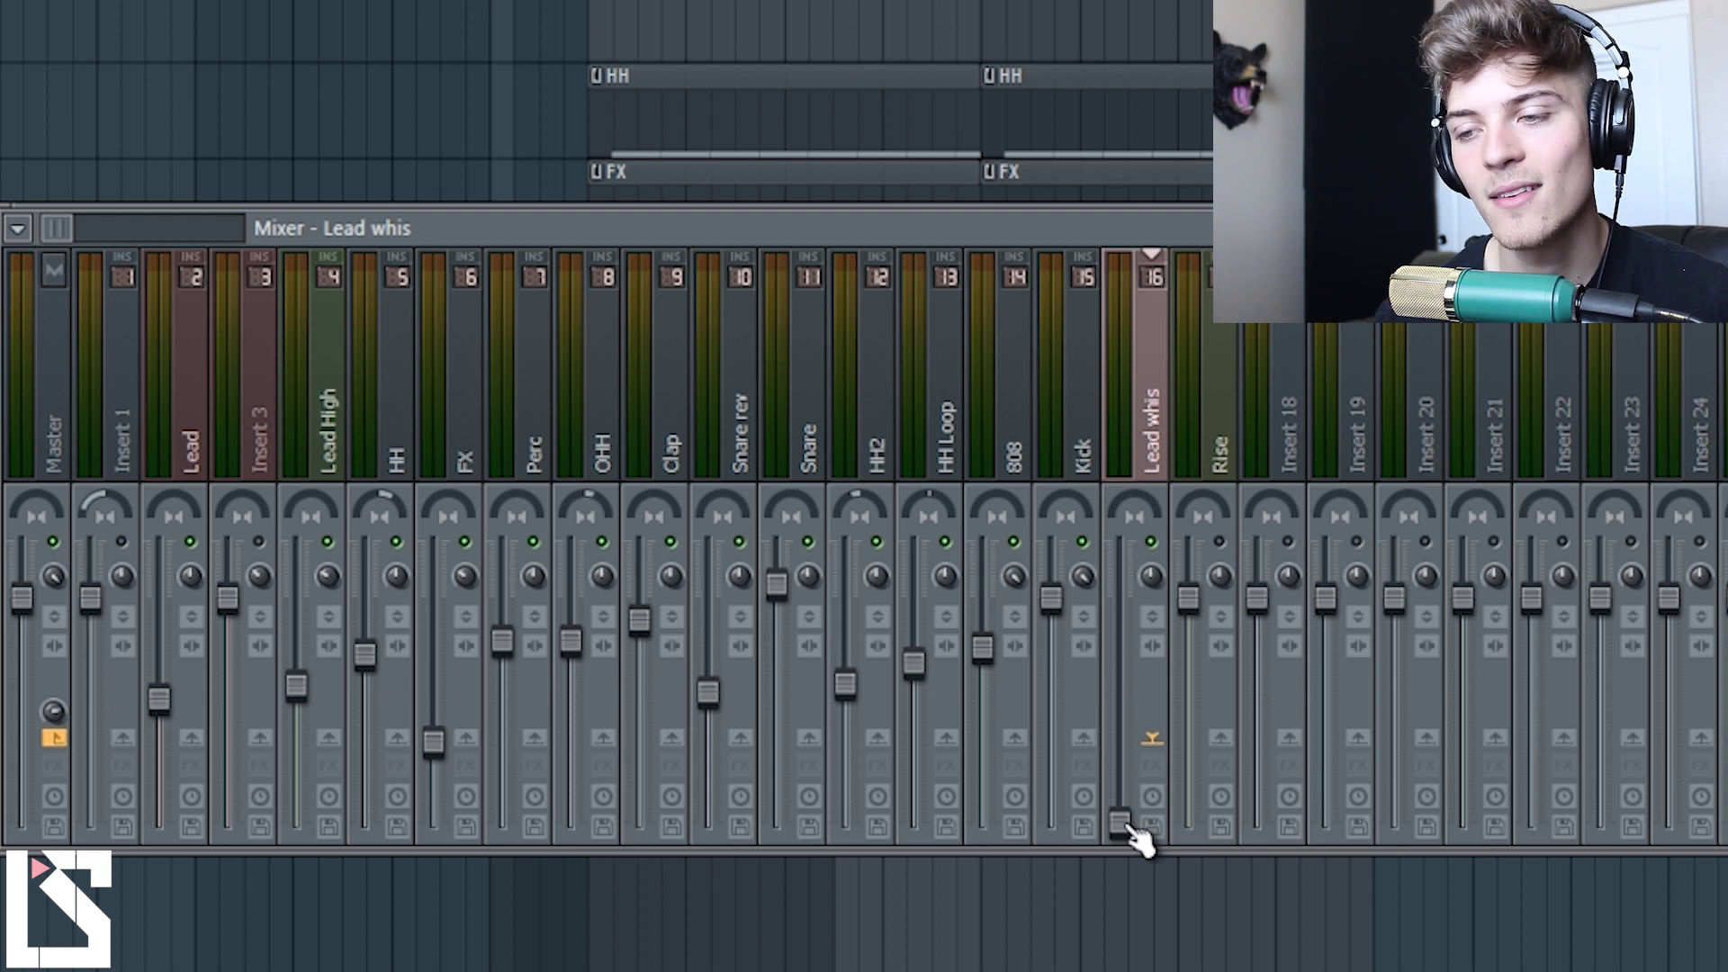
{"action": "left_click_drag", "start_coordinate": [1126, 821], "coordinate": [1131, 671]}
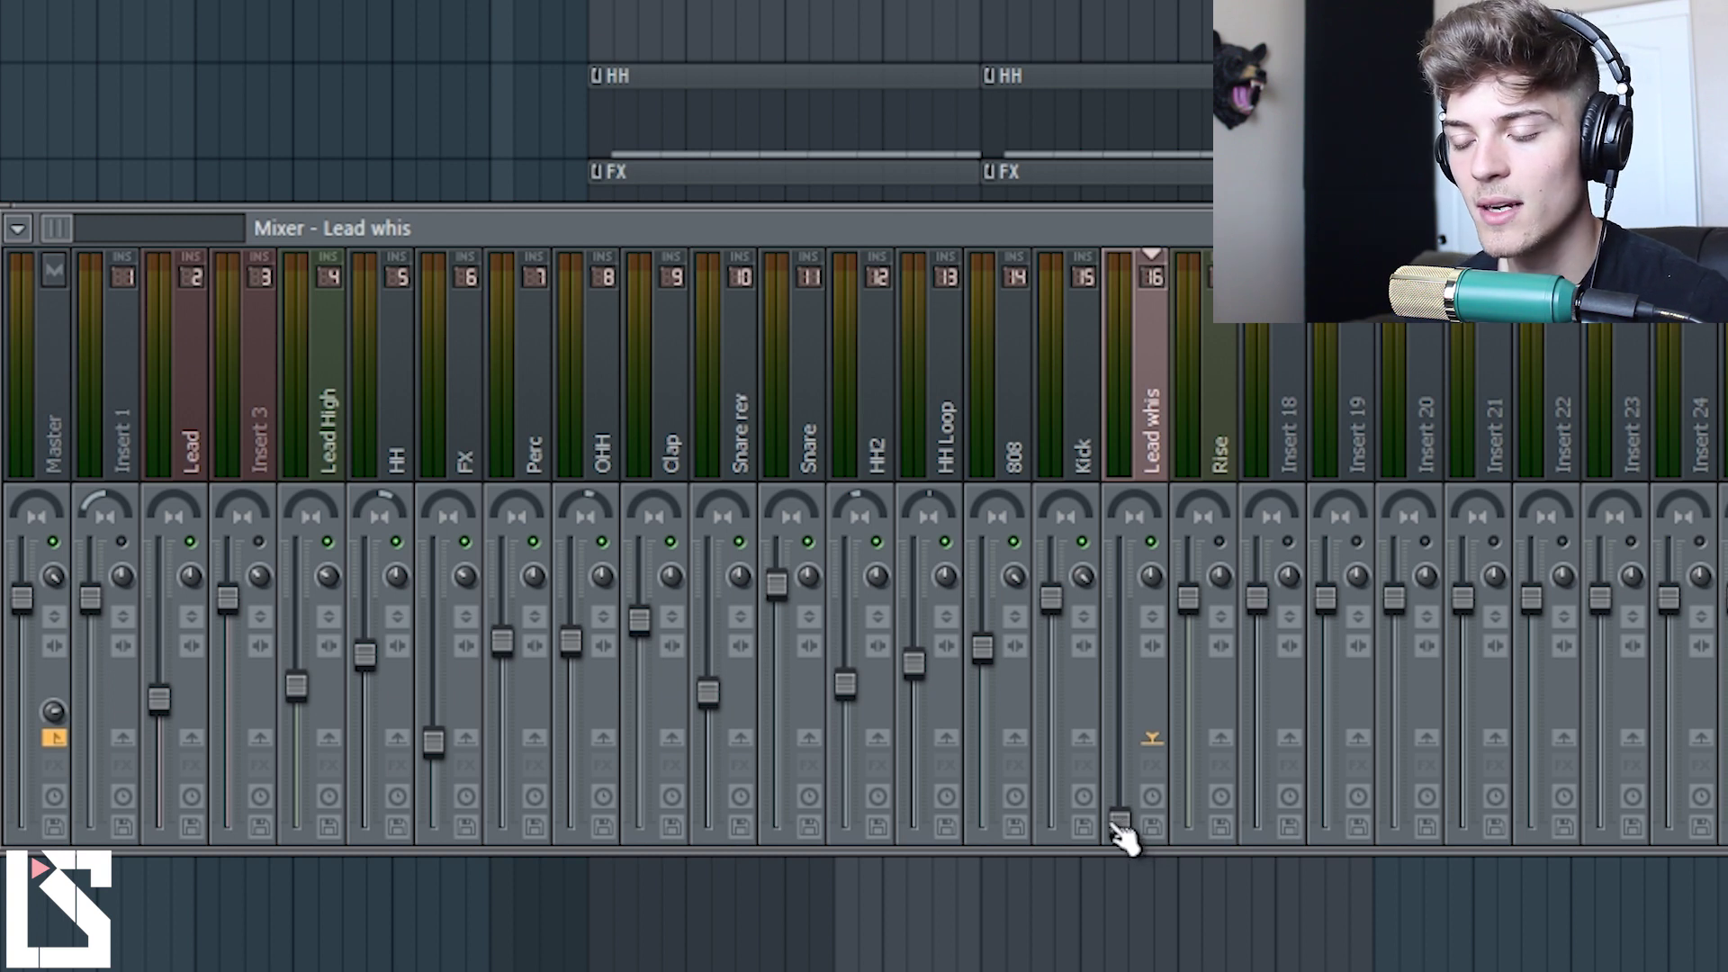
{"action": "left_click_drag", "start_coordinate": [1114, 832], "coordinate": [1169, 597]}
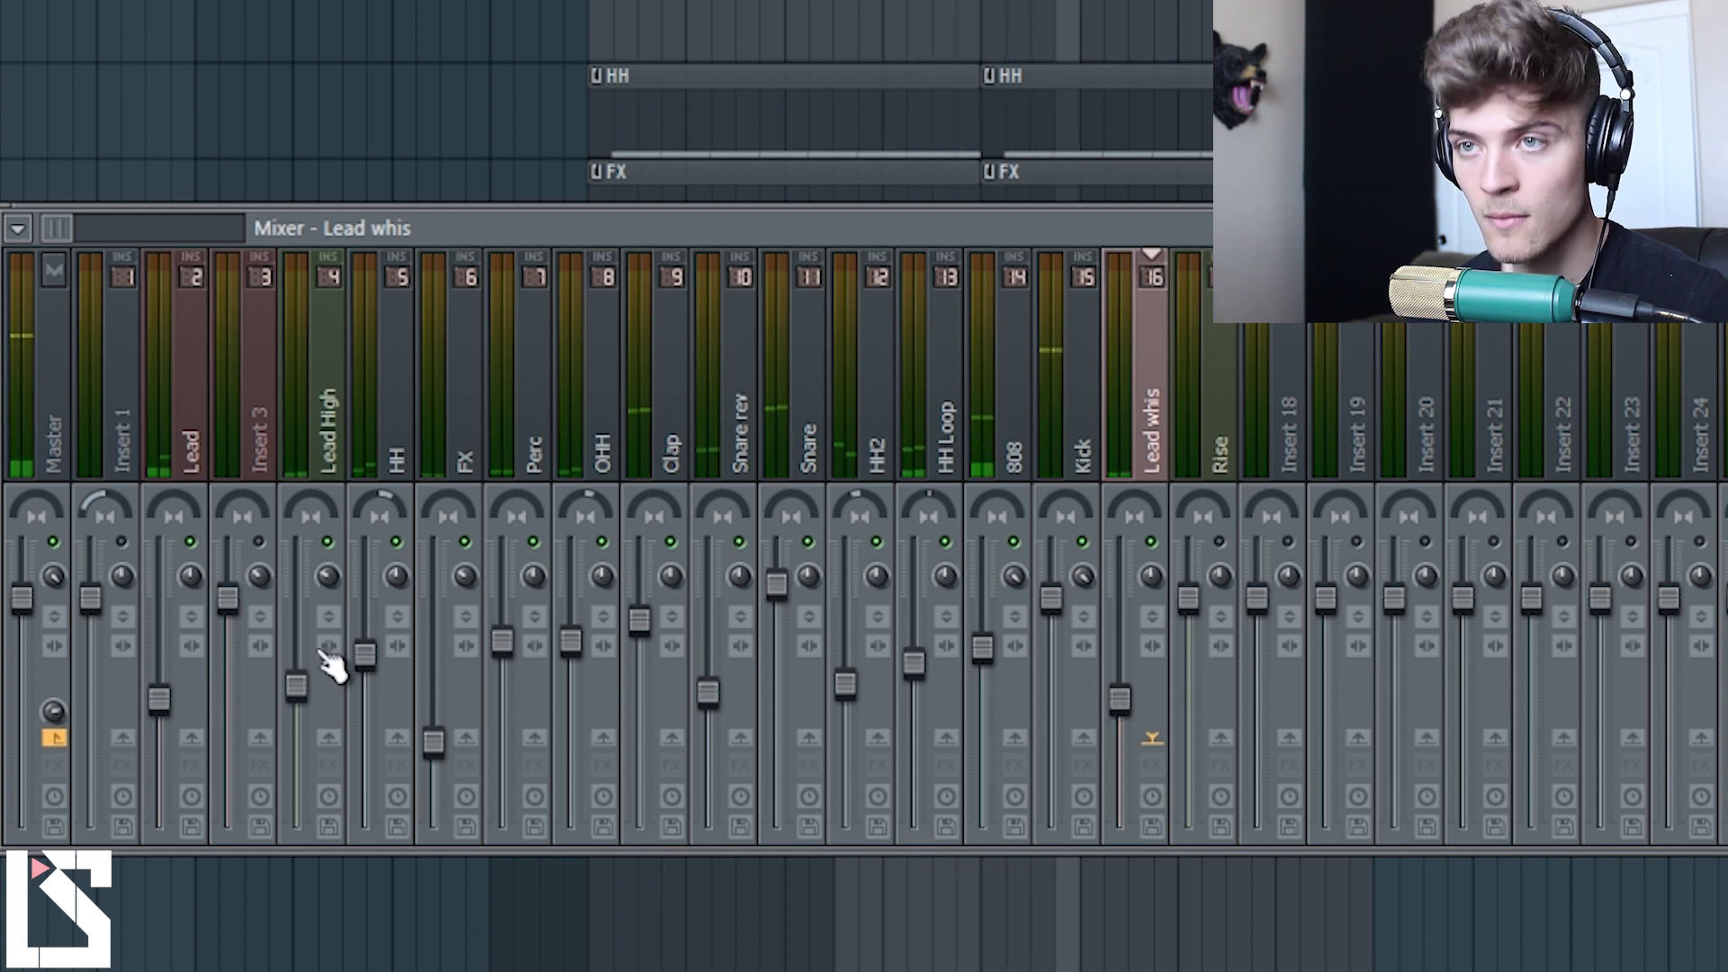
Step: Nudge the Lead and Lead High faders up slightly and fine-tune the Lead whis fader while the beat plays
{"action": "scroll", "coordinate": [177, 692], "scroll_direction": "up", "scroll_amount": 2}
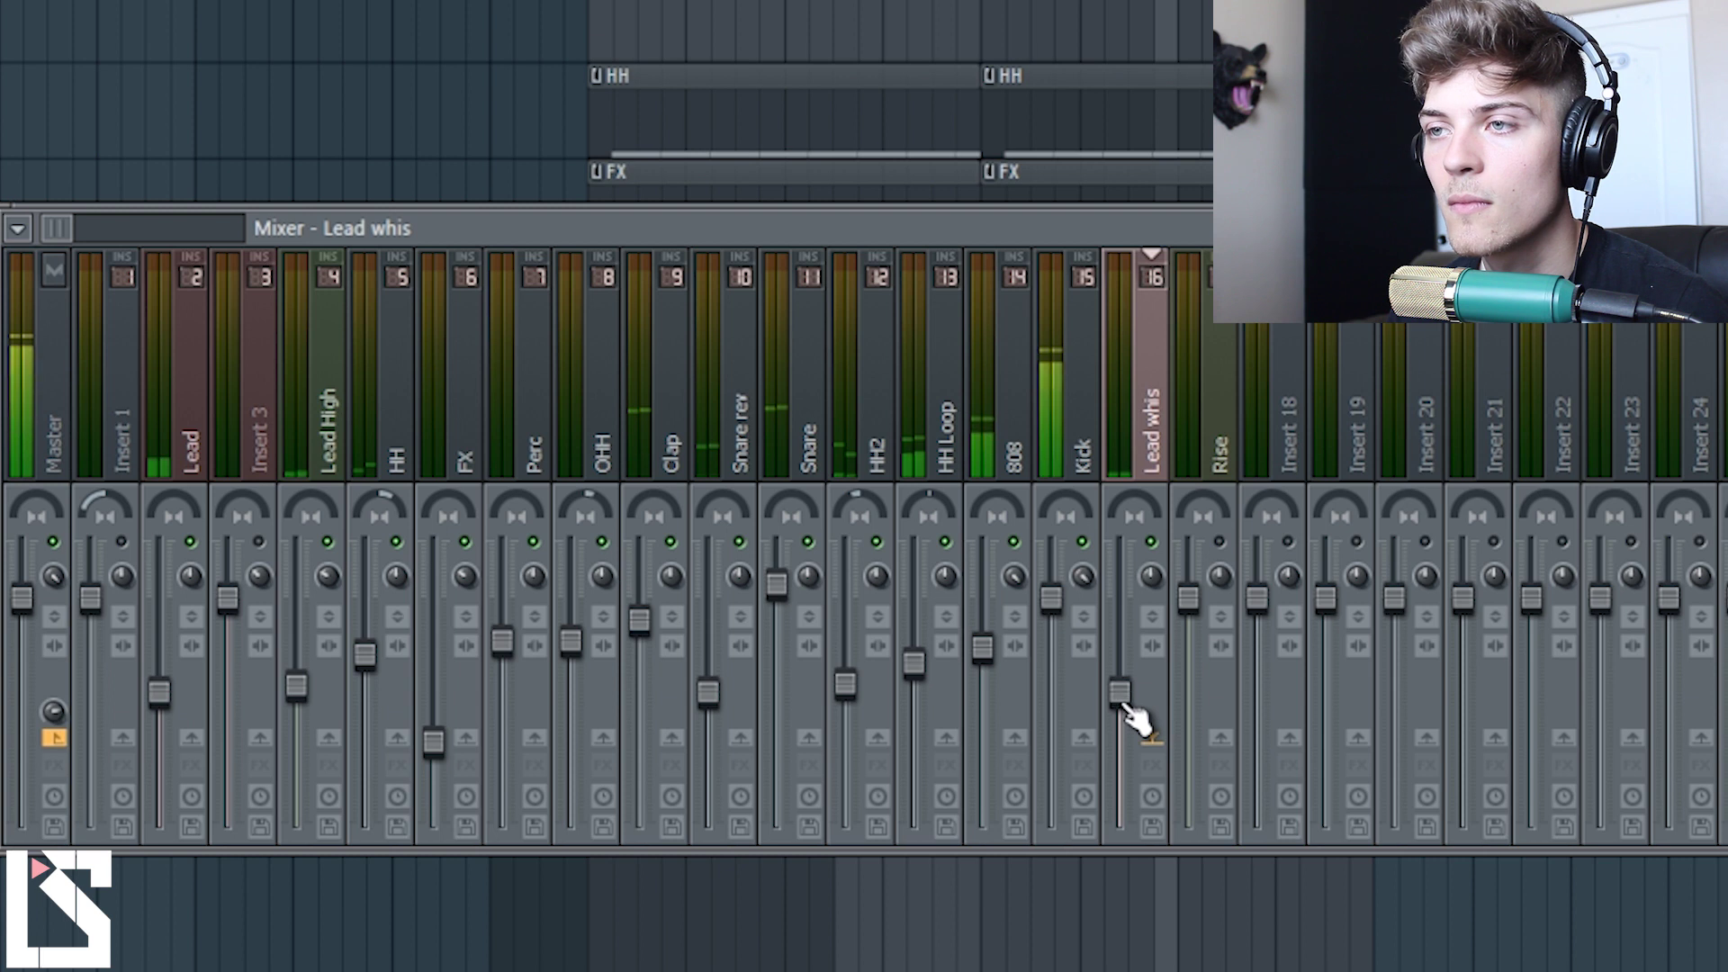
{"action": "scroll", "coordinate": [1125, 707], "scroll_direction": "up", "scroll_amount": 1}
{"action": "scroll", "coordinate": [1125, 707], "scroll_direction": "down", "scroll_amount": 1}
{"action": "scroll", "coordinate": [309, 706], "scroll_direction": "up", "scroll_amount": 2}
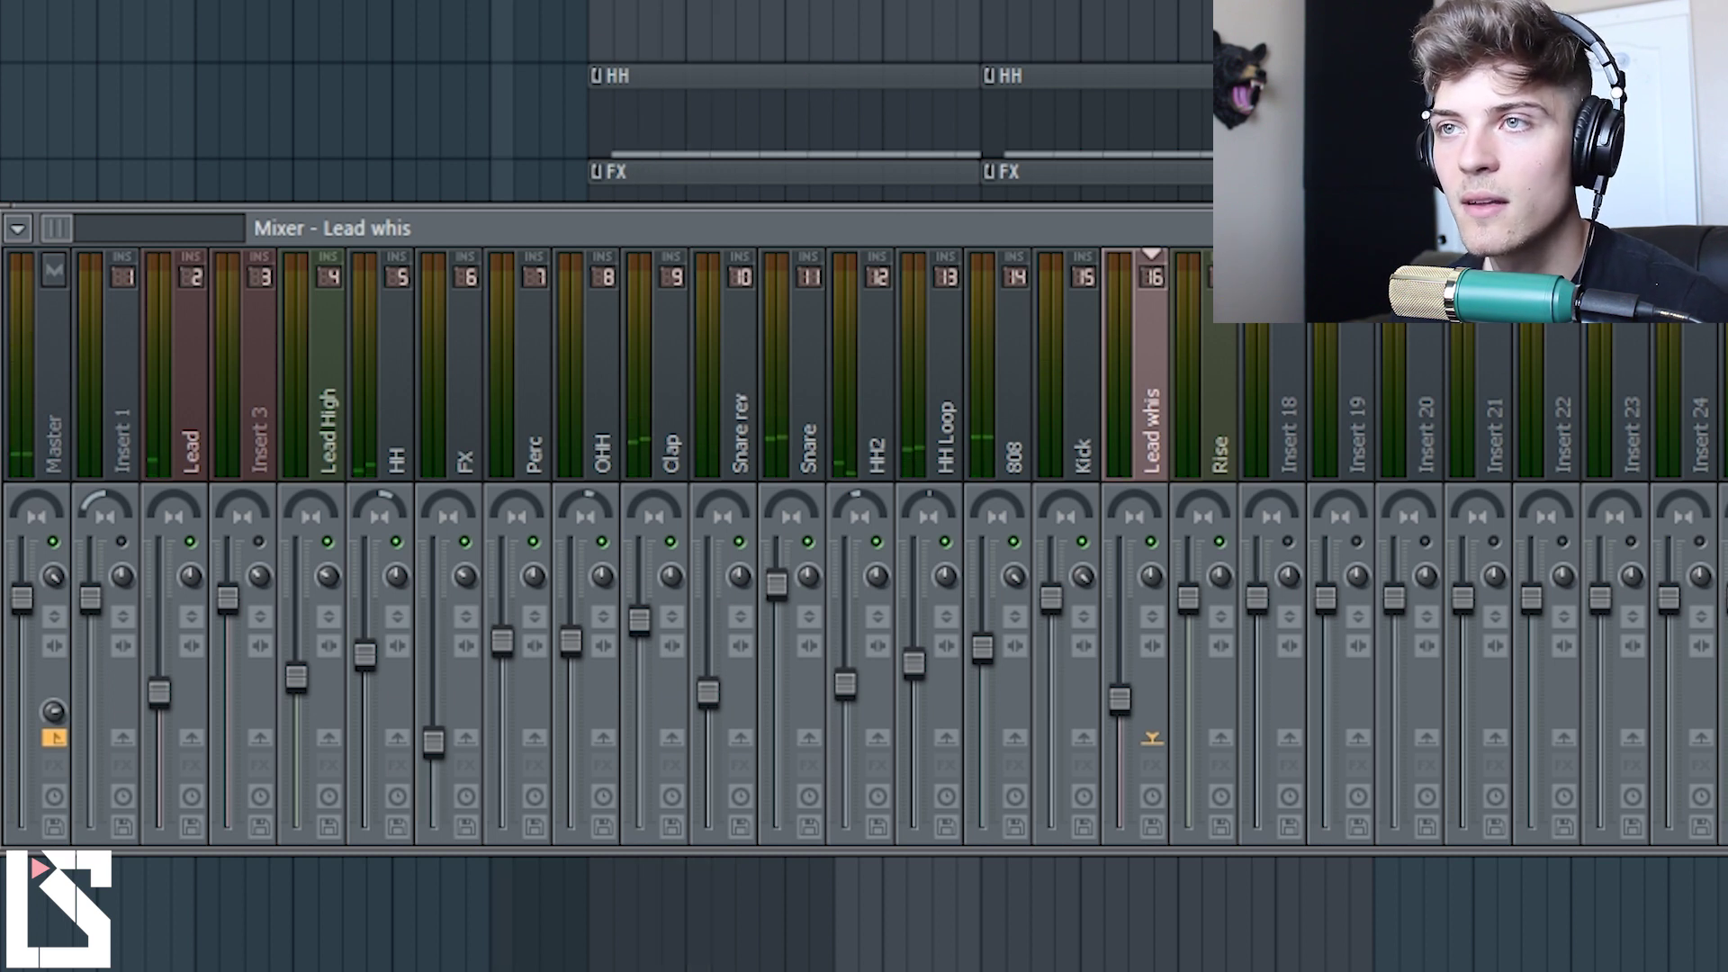
Step: Check the Rise clip in the playlist, lower its mixer fader level with the HH Loop fader, and try it above unity for comparison
{"action": "key", "text": "F9"}
{"action": "scroll", "coordinate": [441, 252], "scroll_direction": "down", "scroll_amount": 2}
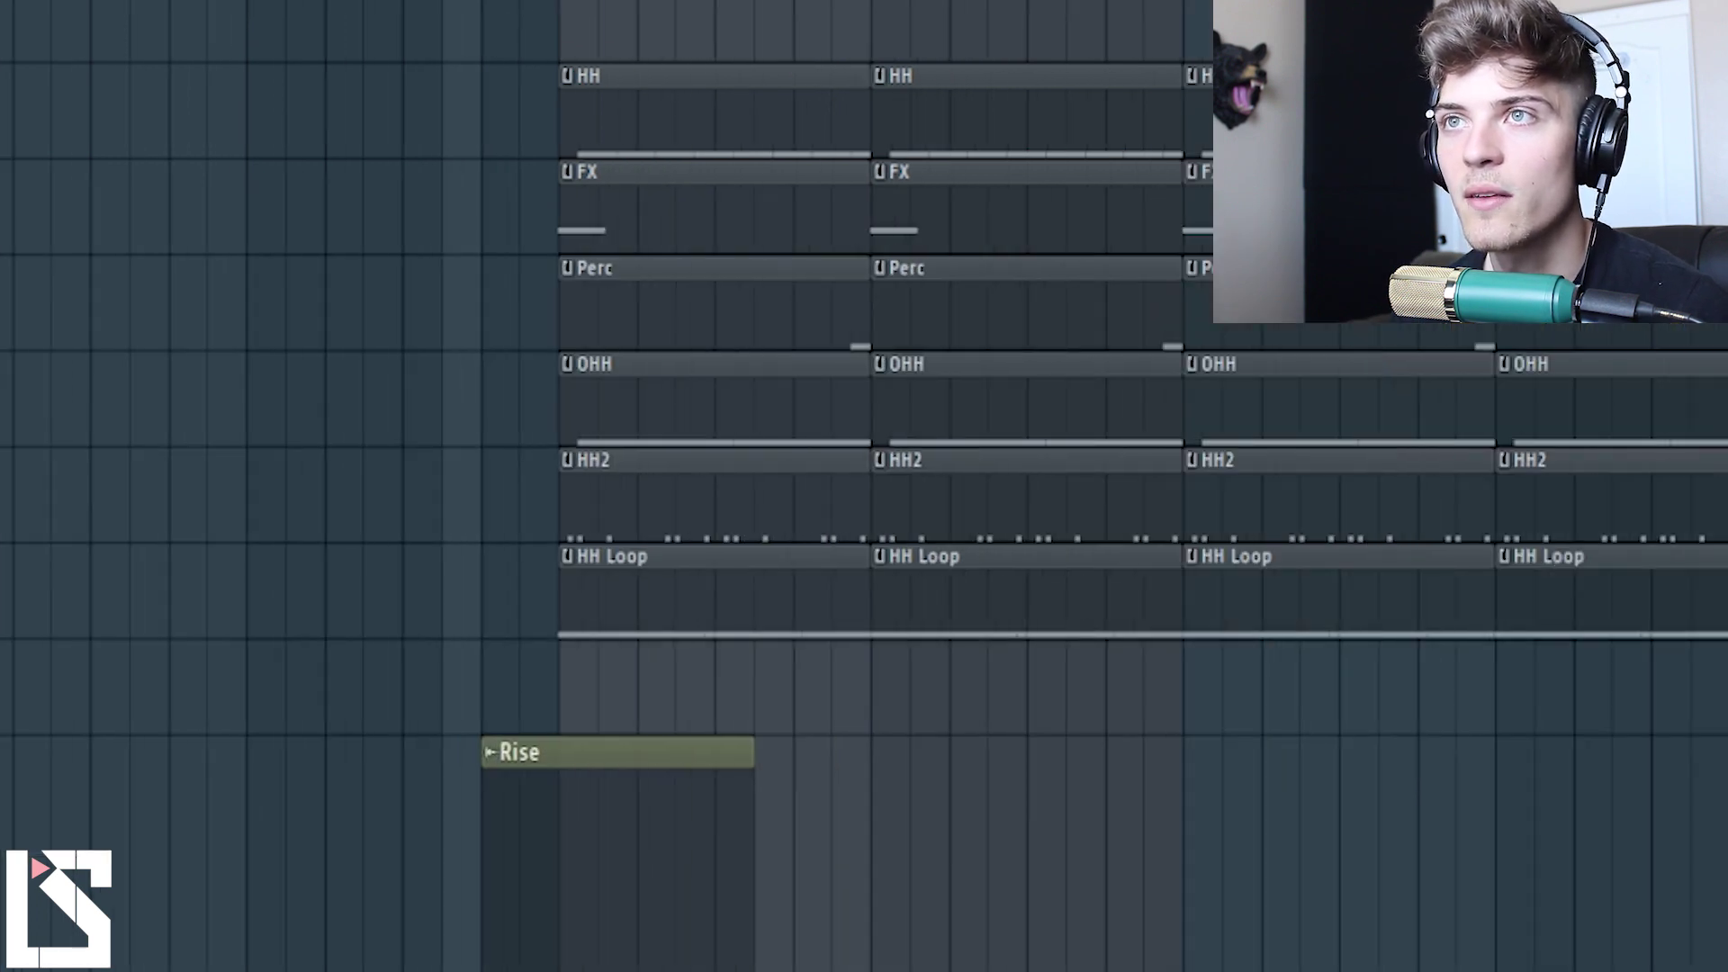
{"action": "scroll", "coordinate": [432, 248], "scroll_direction": "down", "scroll_amount": 3}
{"action": "scroll", "coordinate": [441, 259], "scroll_direction": "down", "scroll_amount": 1}
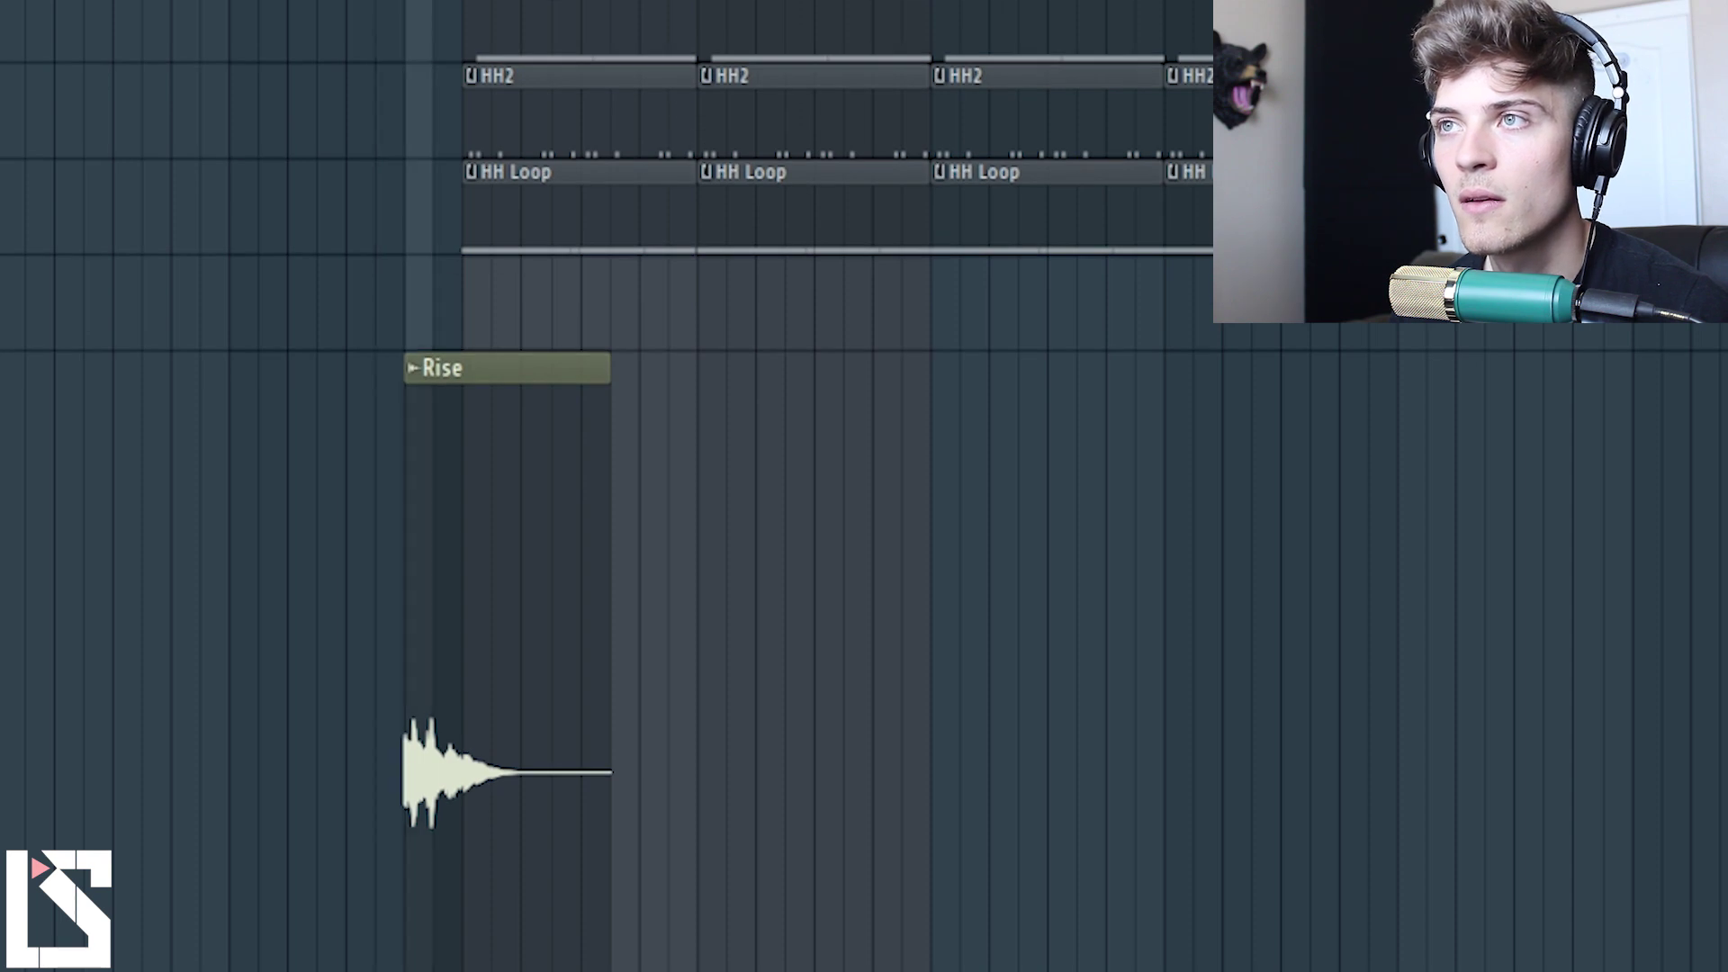
{"action": "key", "text": "F9"}
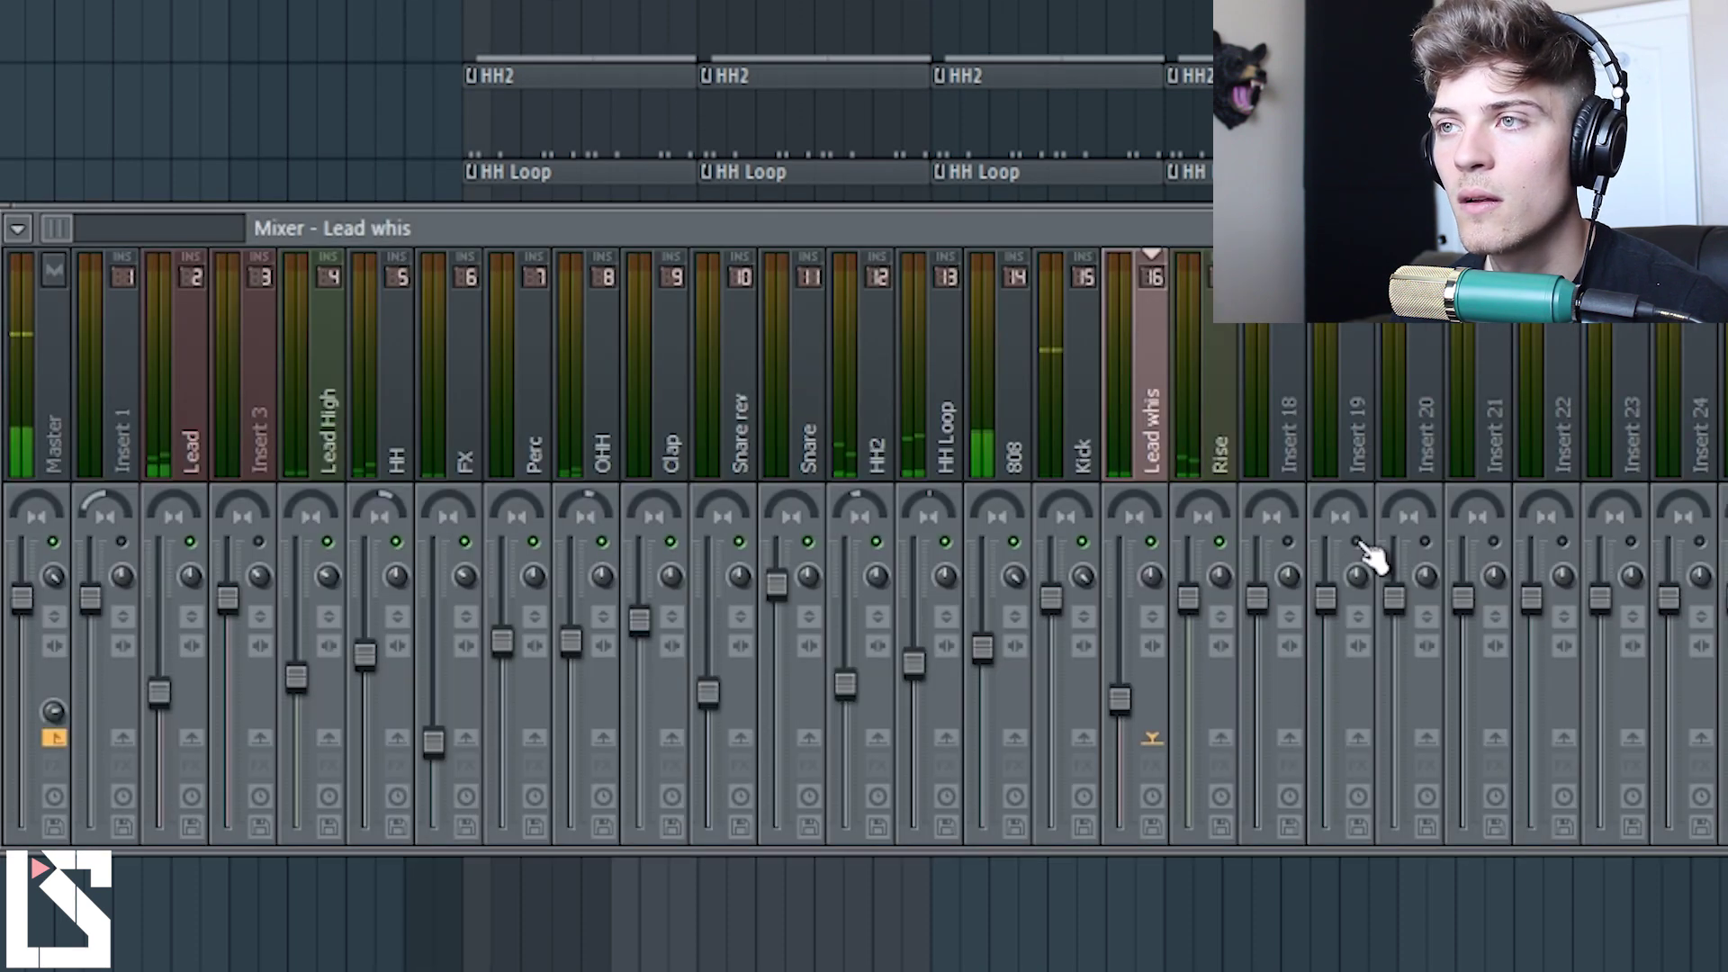
{"action": "left_click_drag", "start_coordinate": [1188, 598], "coordinate": [1200, 663]}
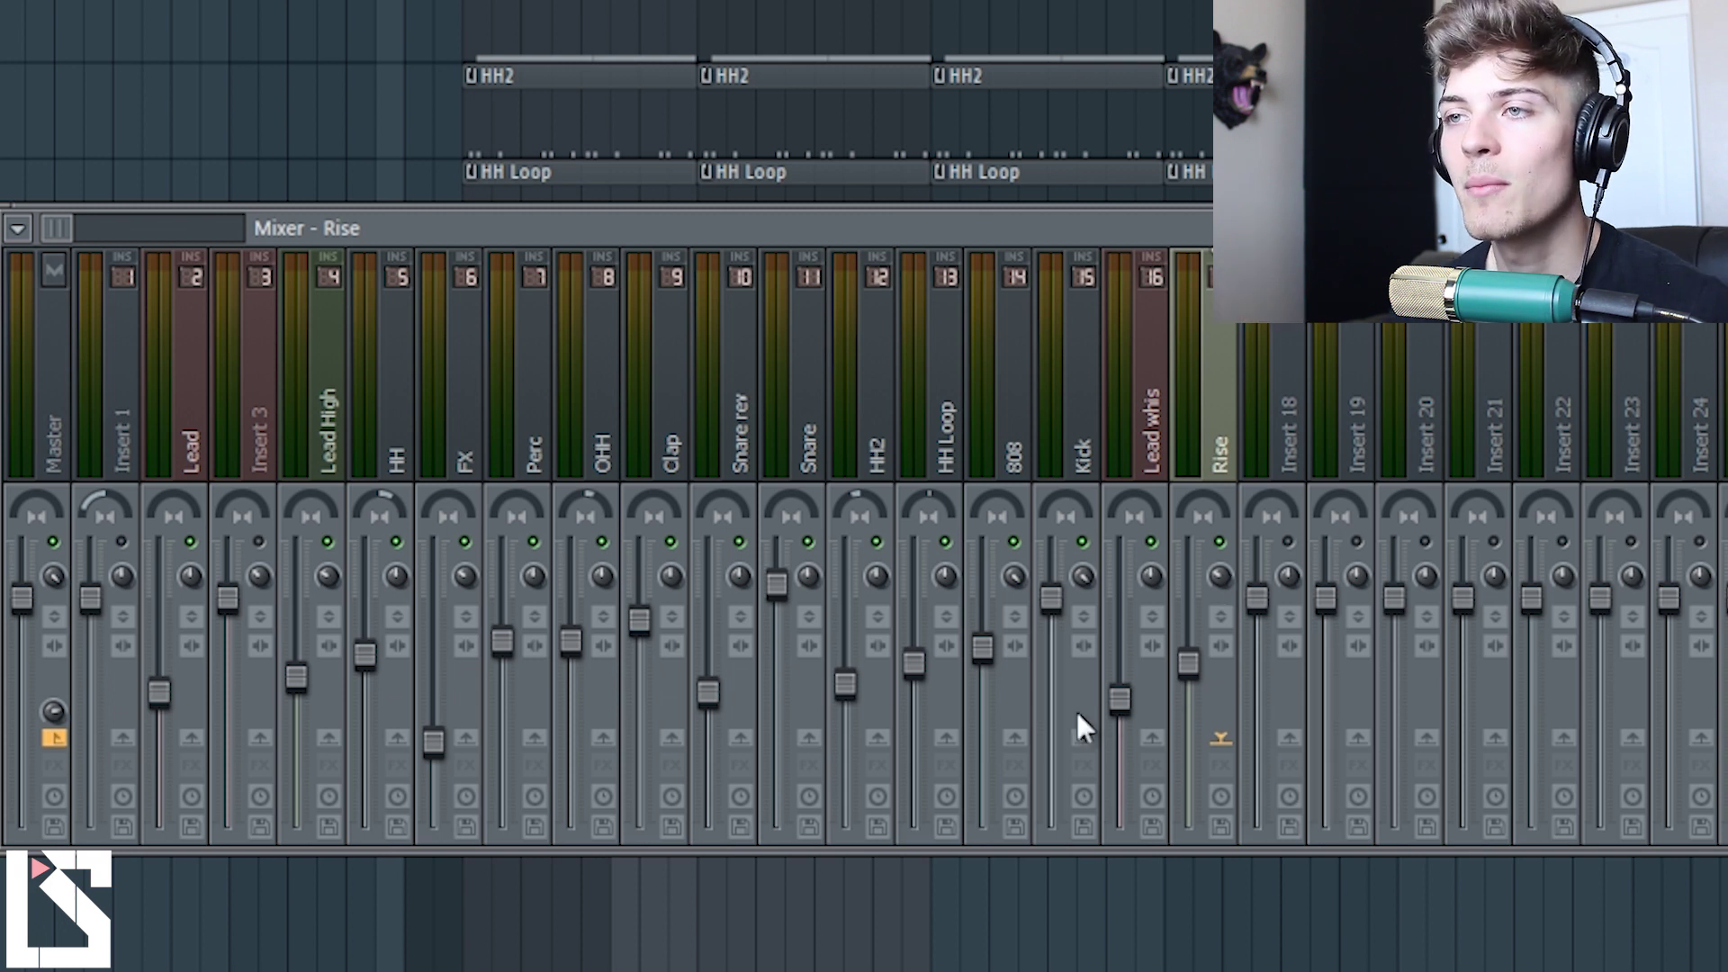
{"action": "left_click_drag", "start_coordinate": [1194, 670], "coordinate": [1209, 463]}
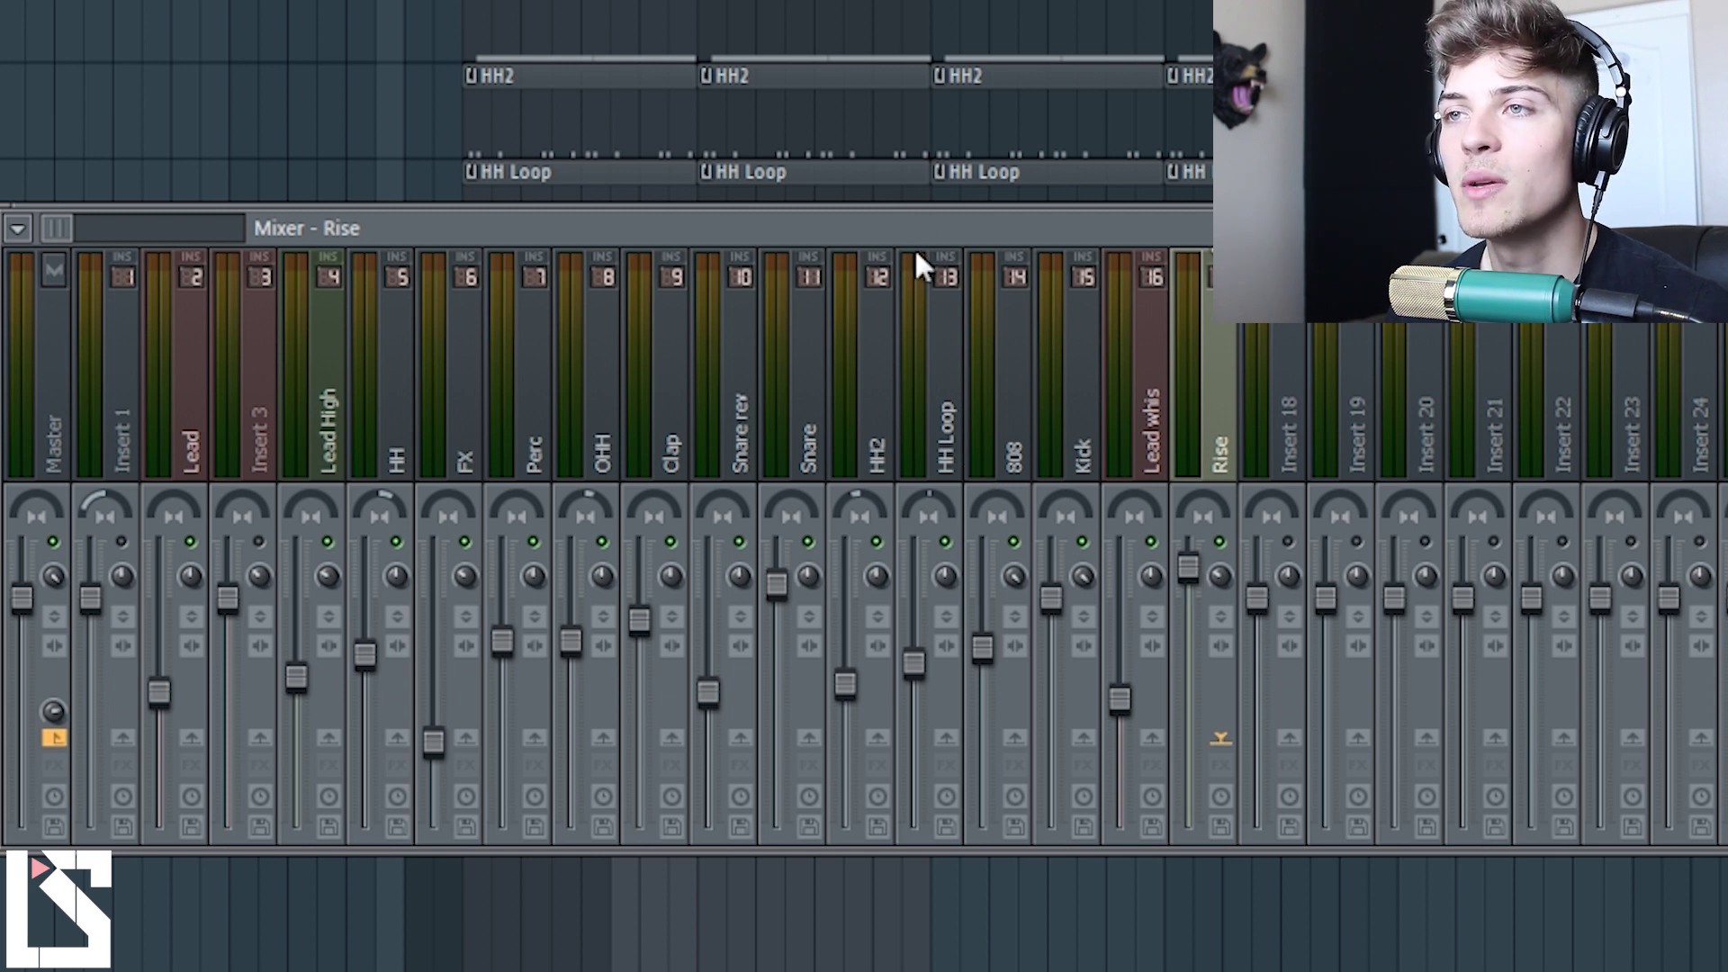
Step: Reposition the mixer and raise the Lead, Lead High and Lead whis faders slightly by ear
{"action": "left_click_drag", "start_coordinate": [909, 207], "coordinate": [965, 0]}
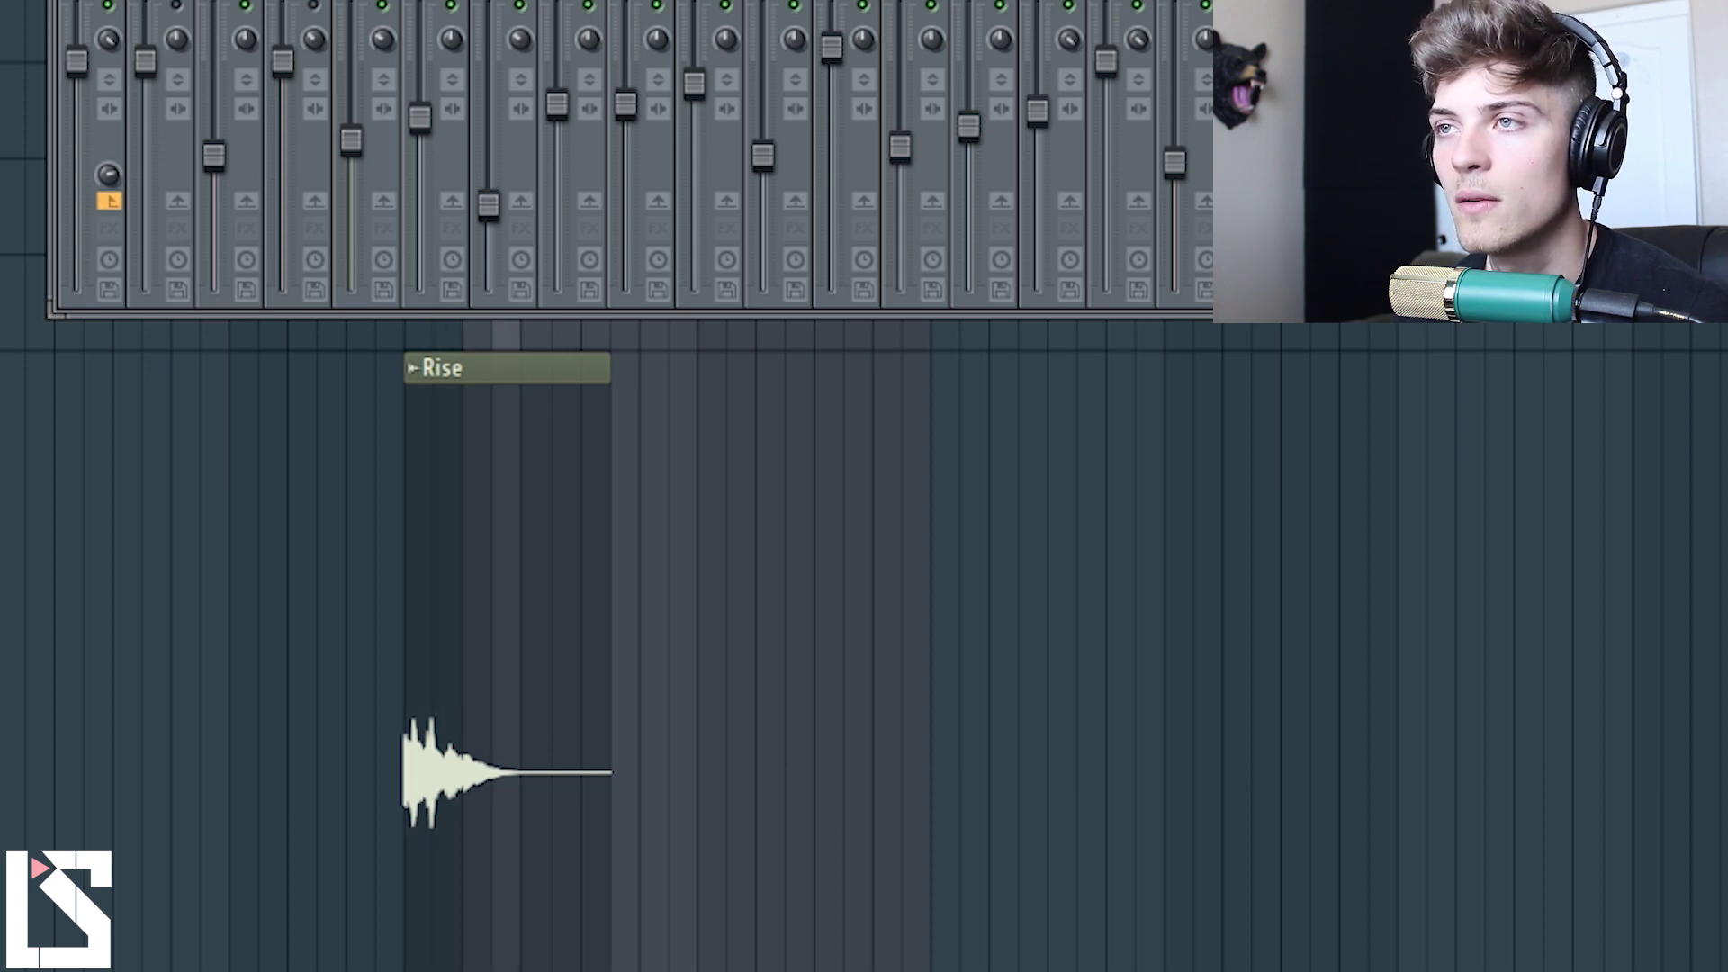
{"action": "left_click_drag", "start_coordinate": [1260, 1], "coordinate": [1243, 227]}
{"action": "left_click_drag", "start_coordinate": [201, 383], "coordinate": [201, 376]}
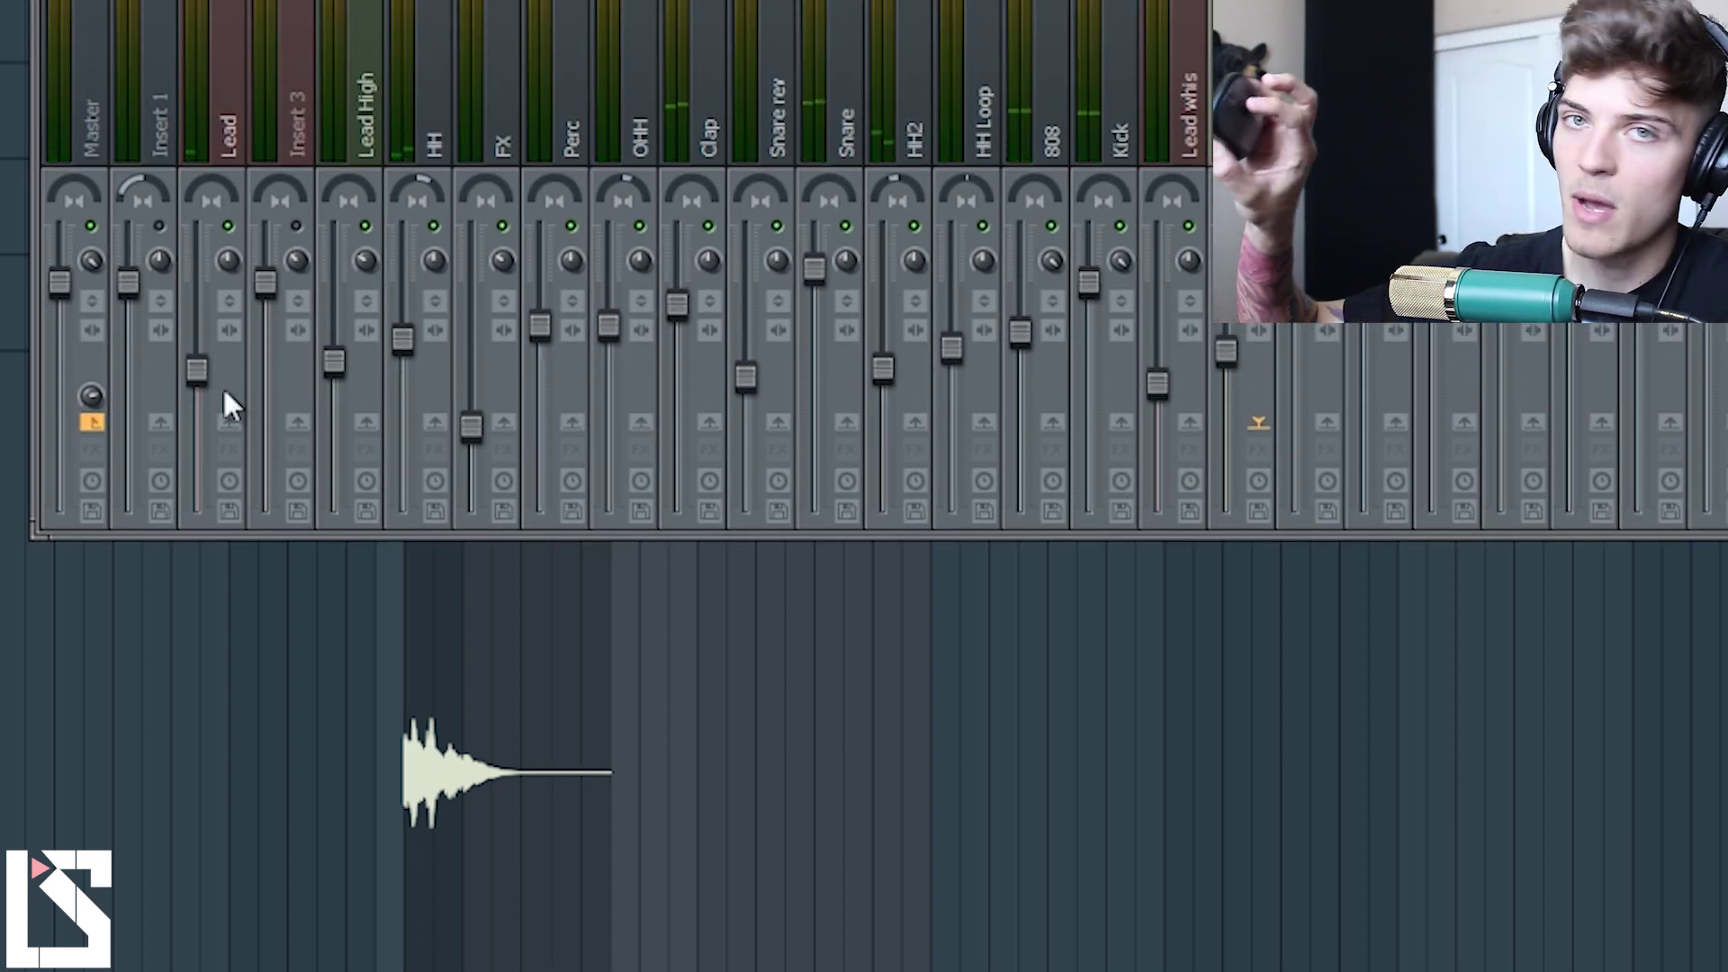
{"action": "left_click_drag", "start_coordinate": [199, 371], "coordinate": [200, 362]}
{"action": "left_click_drag", "start_coordinate": [334, 361], "coordinate": [334, 347]}
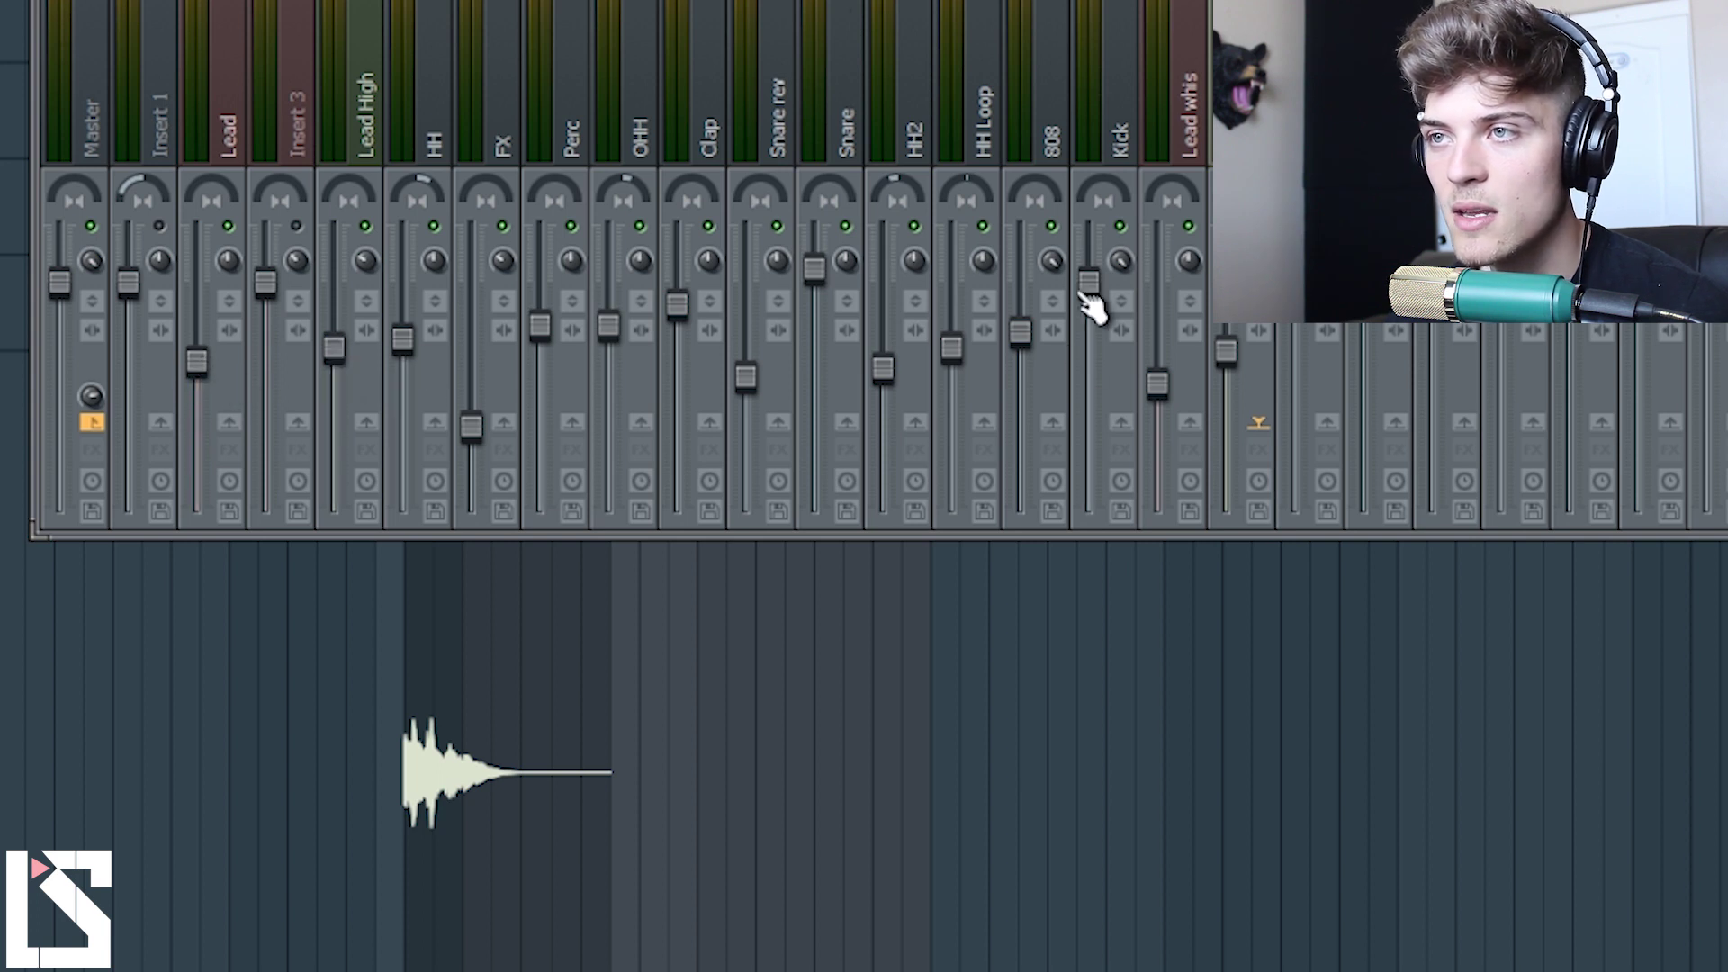
{"action": "left_click_drag", "start_coordinate": [1159, 383], "coordinate": [1158, 369]}
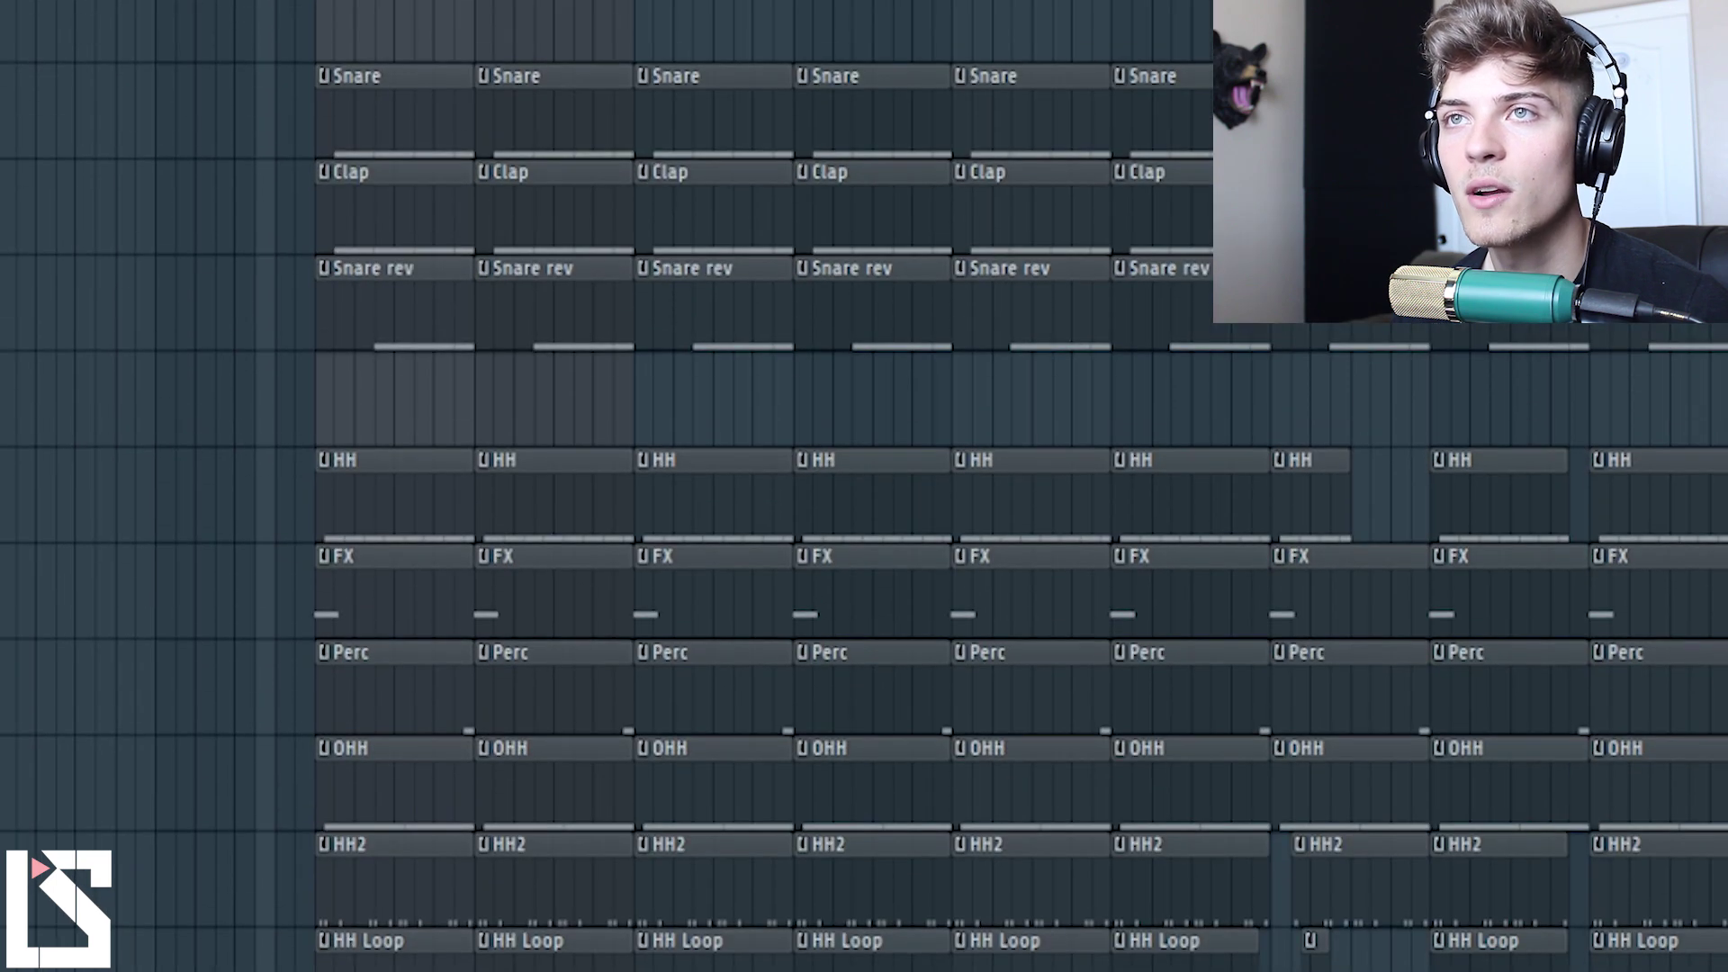
Step: Reset the Master track's stereo separation in the mixer and return to the playlist
{"action": "key", "text": "F9"}
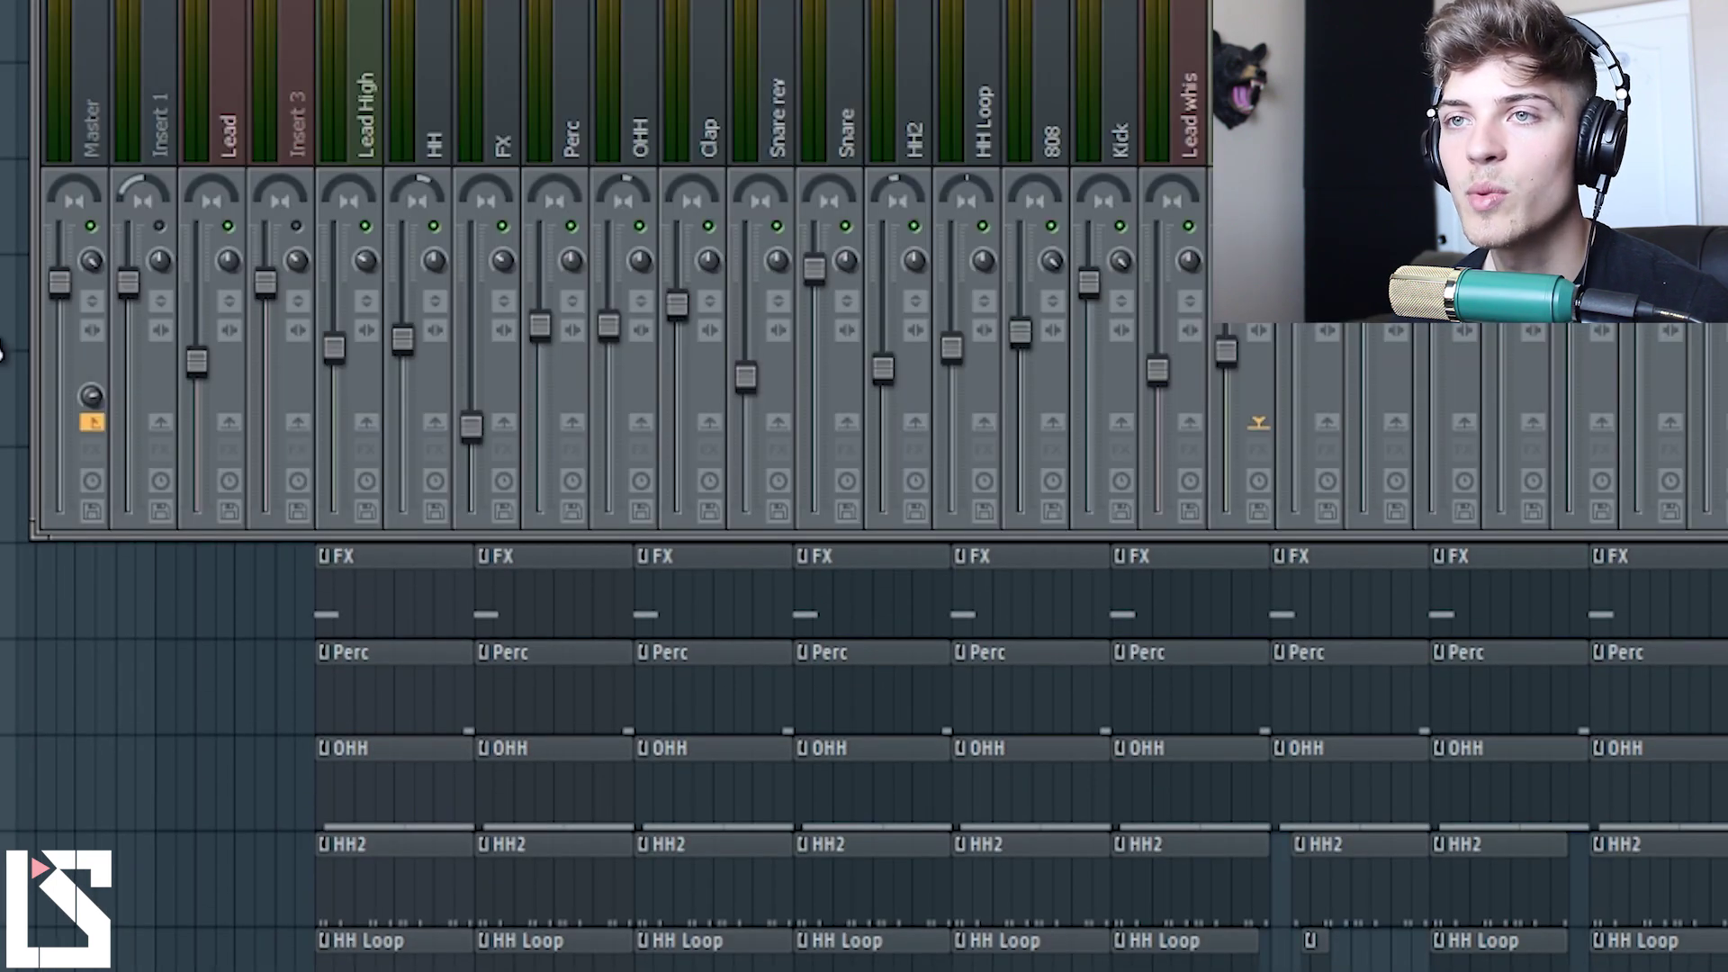
{"action": "right_click", "coordinate": [92, 268]}
{"action": "left_click", "coordinate": [135, 282]}
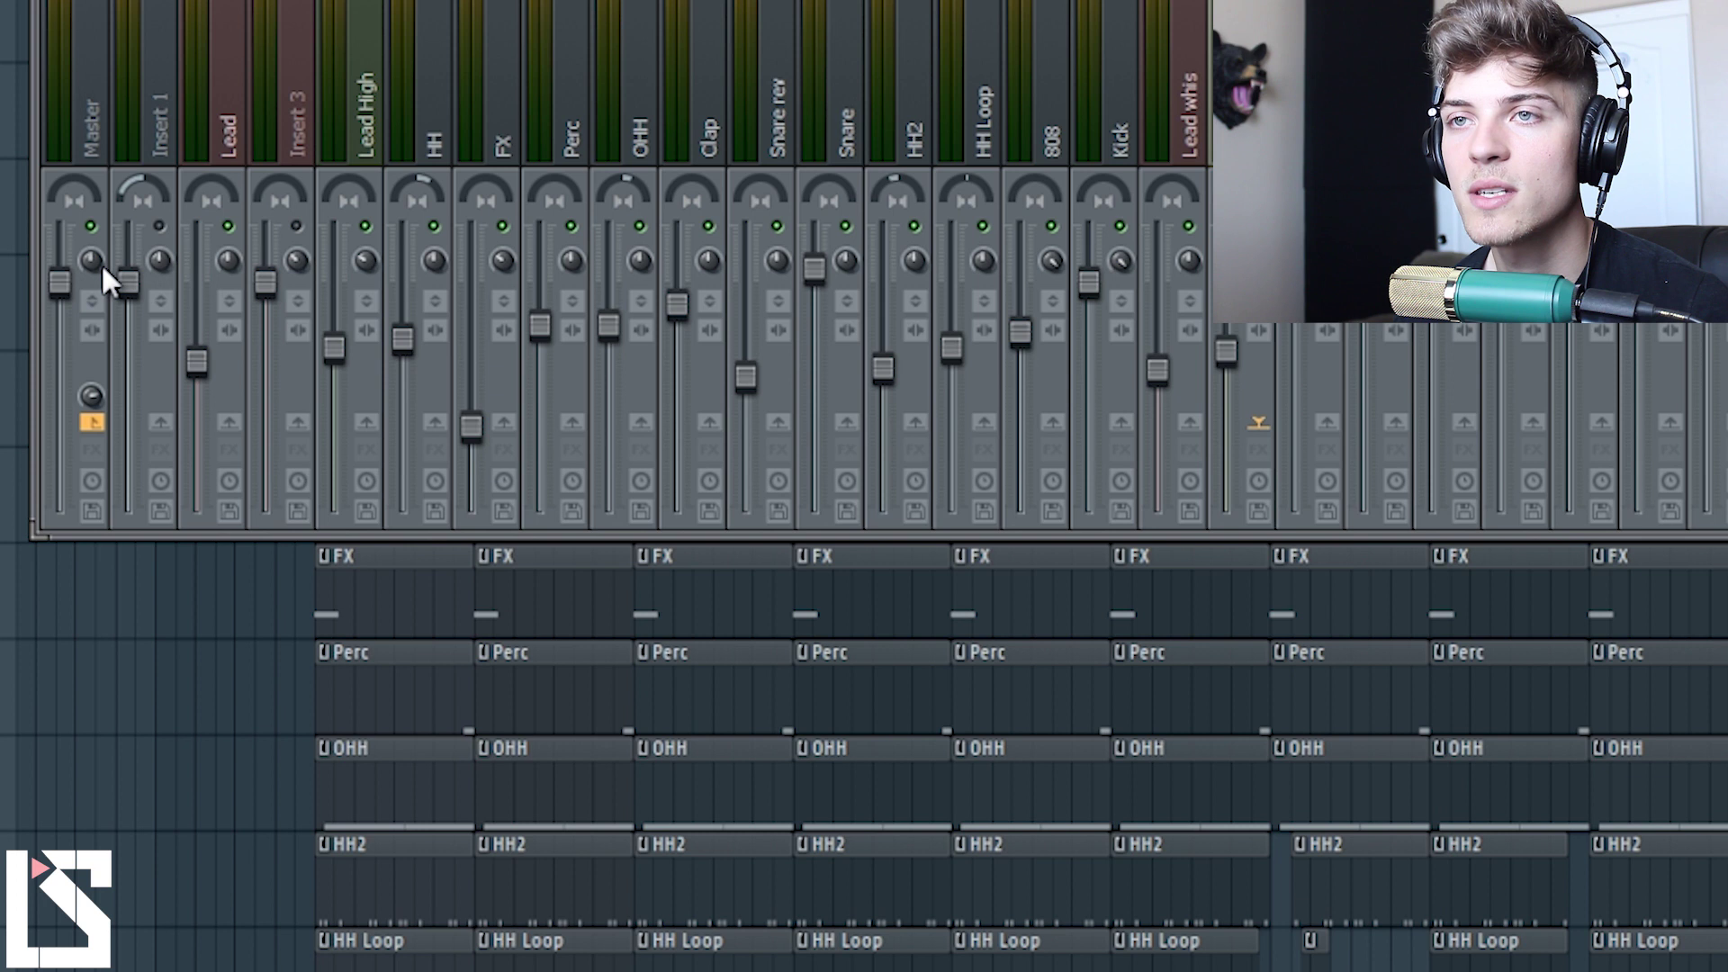
{"action": "key", "text": "F9"}
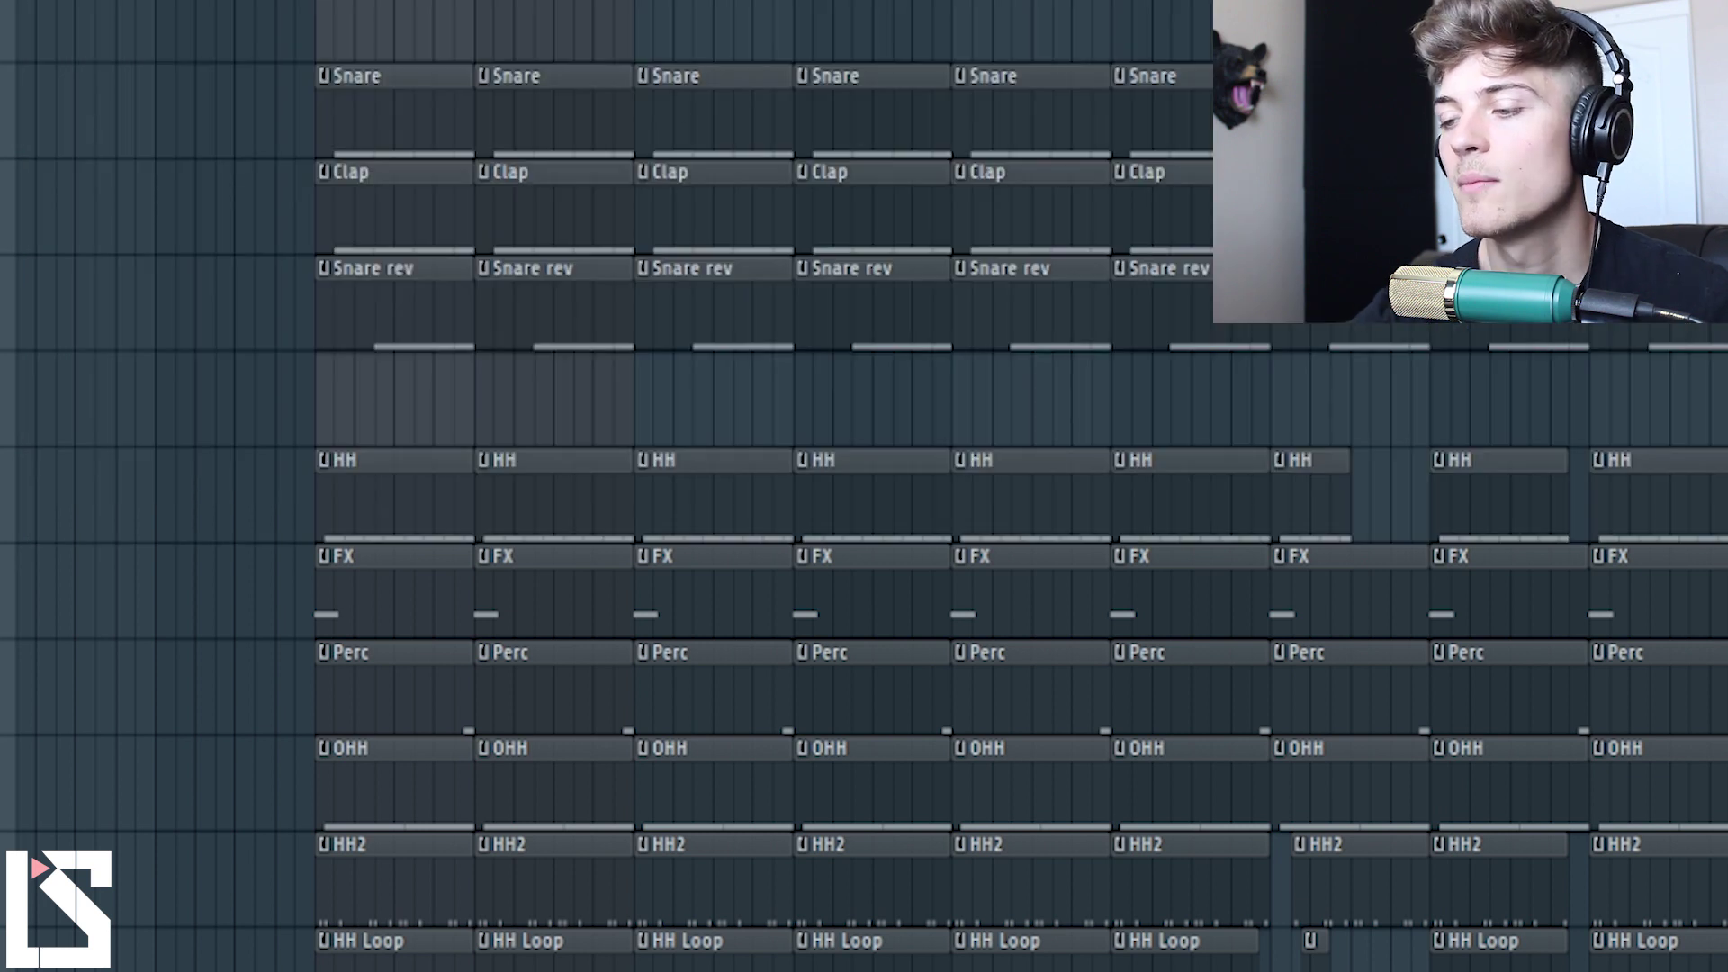
Step: Play the full mix, mute hardware input 1 in Voicemeeter, and stop playback in the playlist after listening
{"action": "key", "text": "space"}
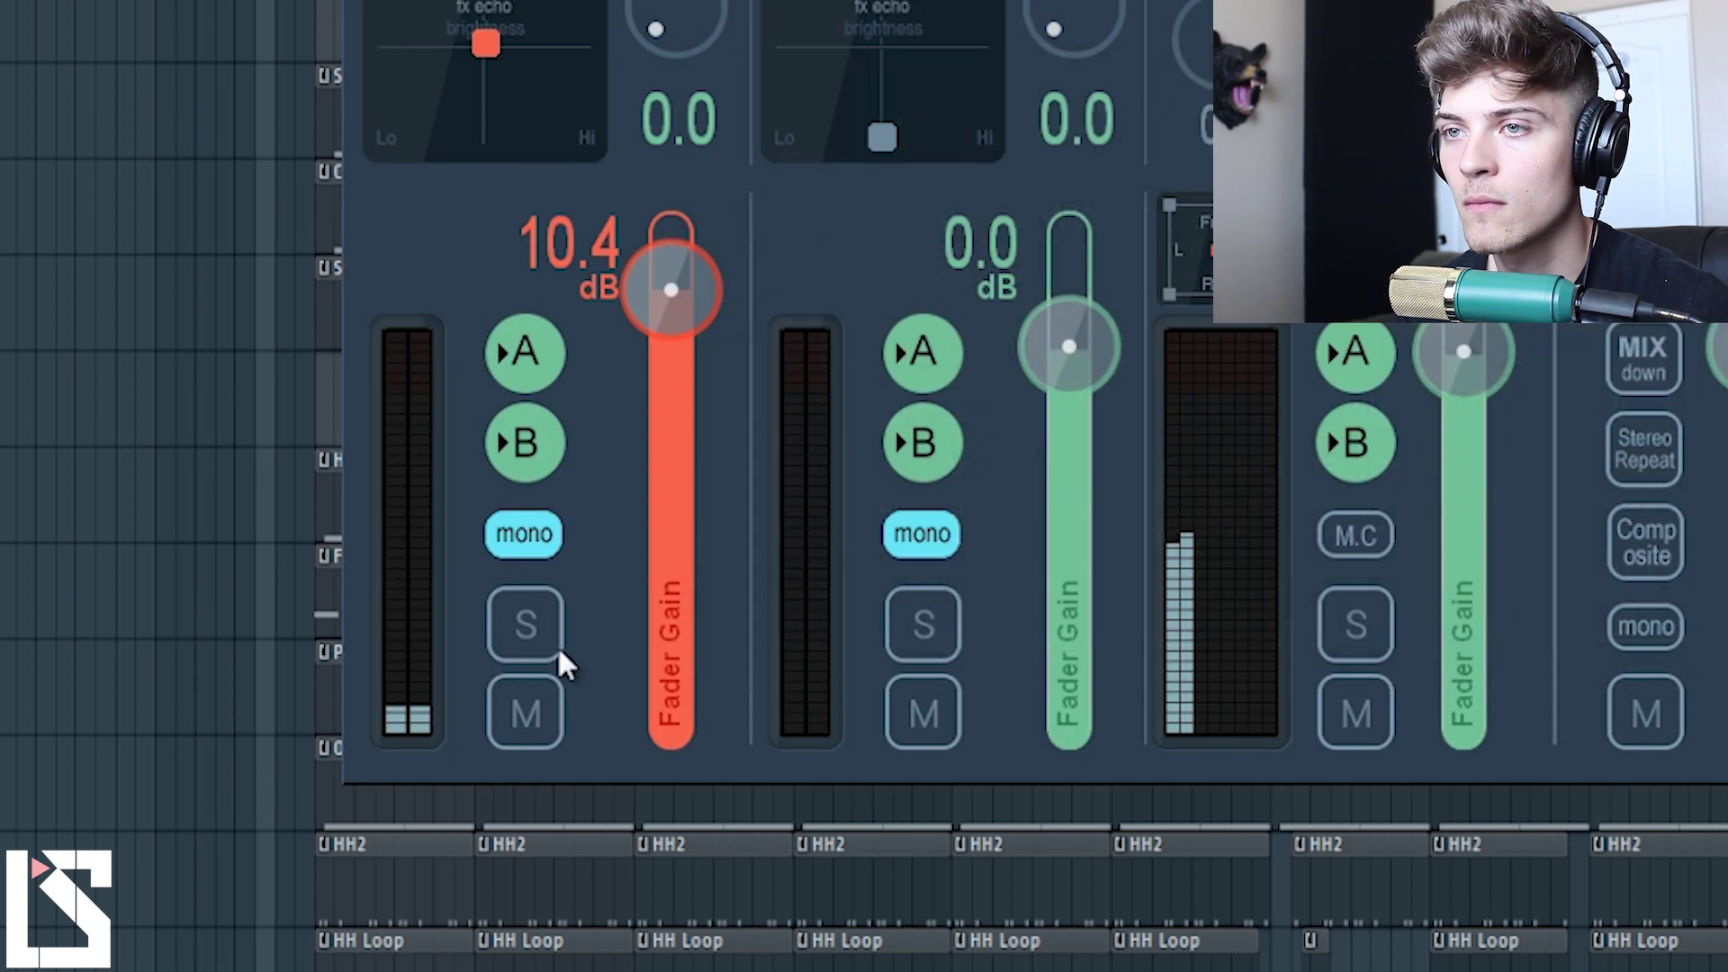
{"action": "left_click", "coordinate": [528, 715]}
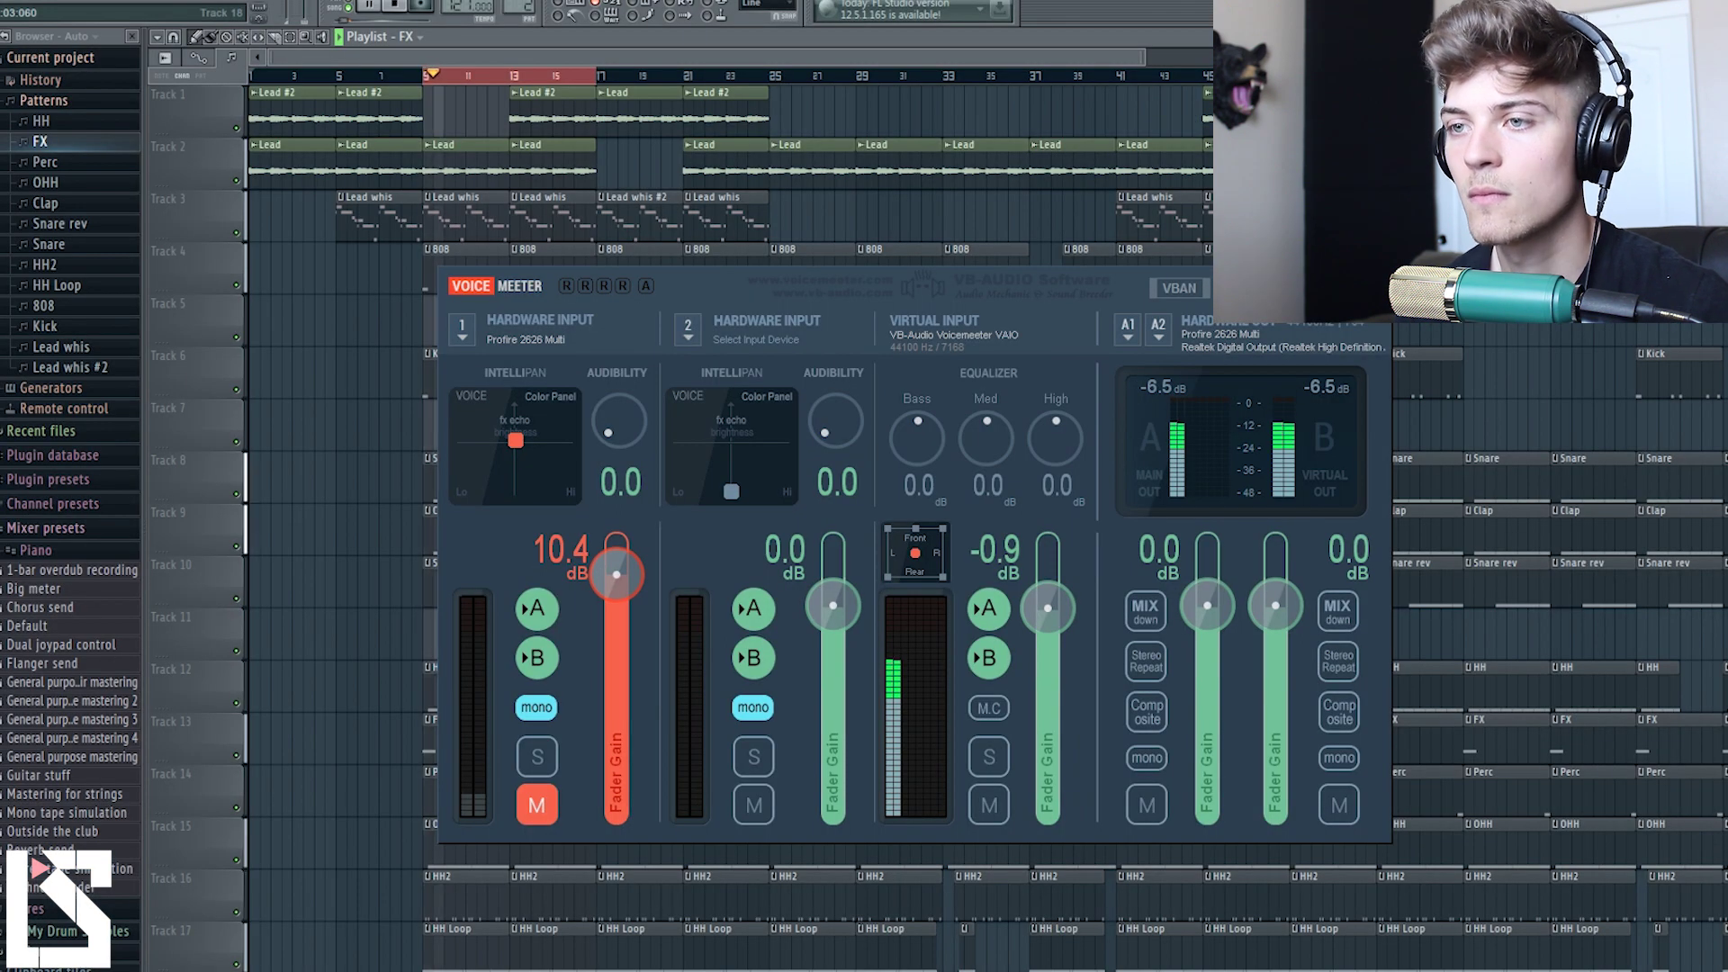
{"action": "left_click", "coordinate": [312, 813]}
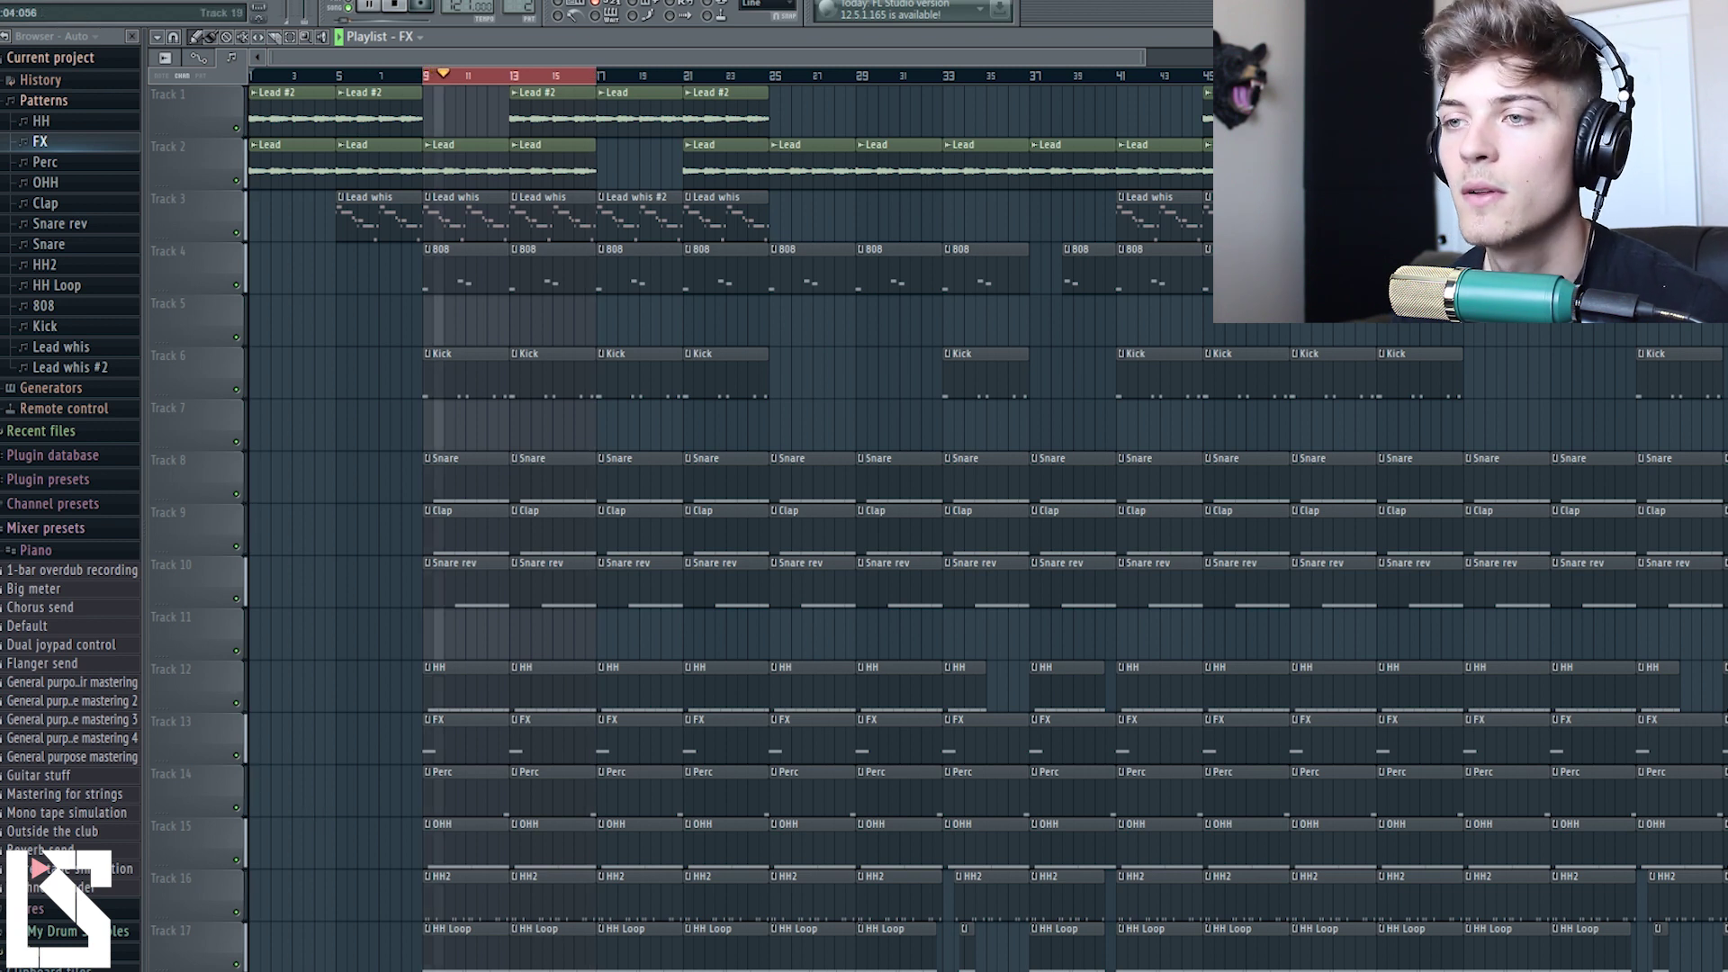
{"action": "key", "text": "space"}
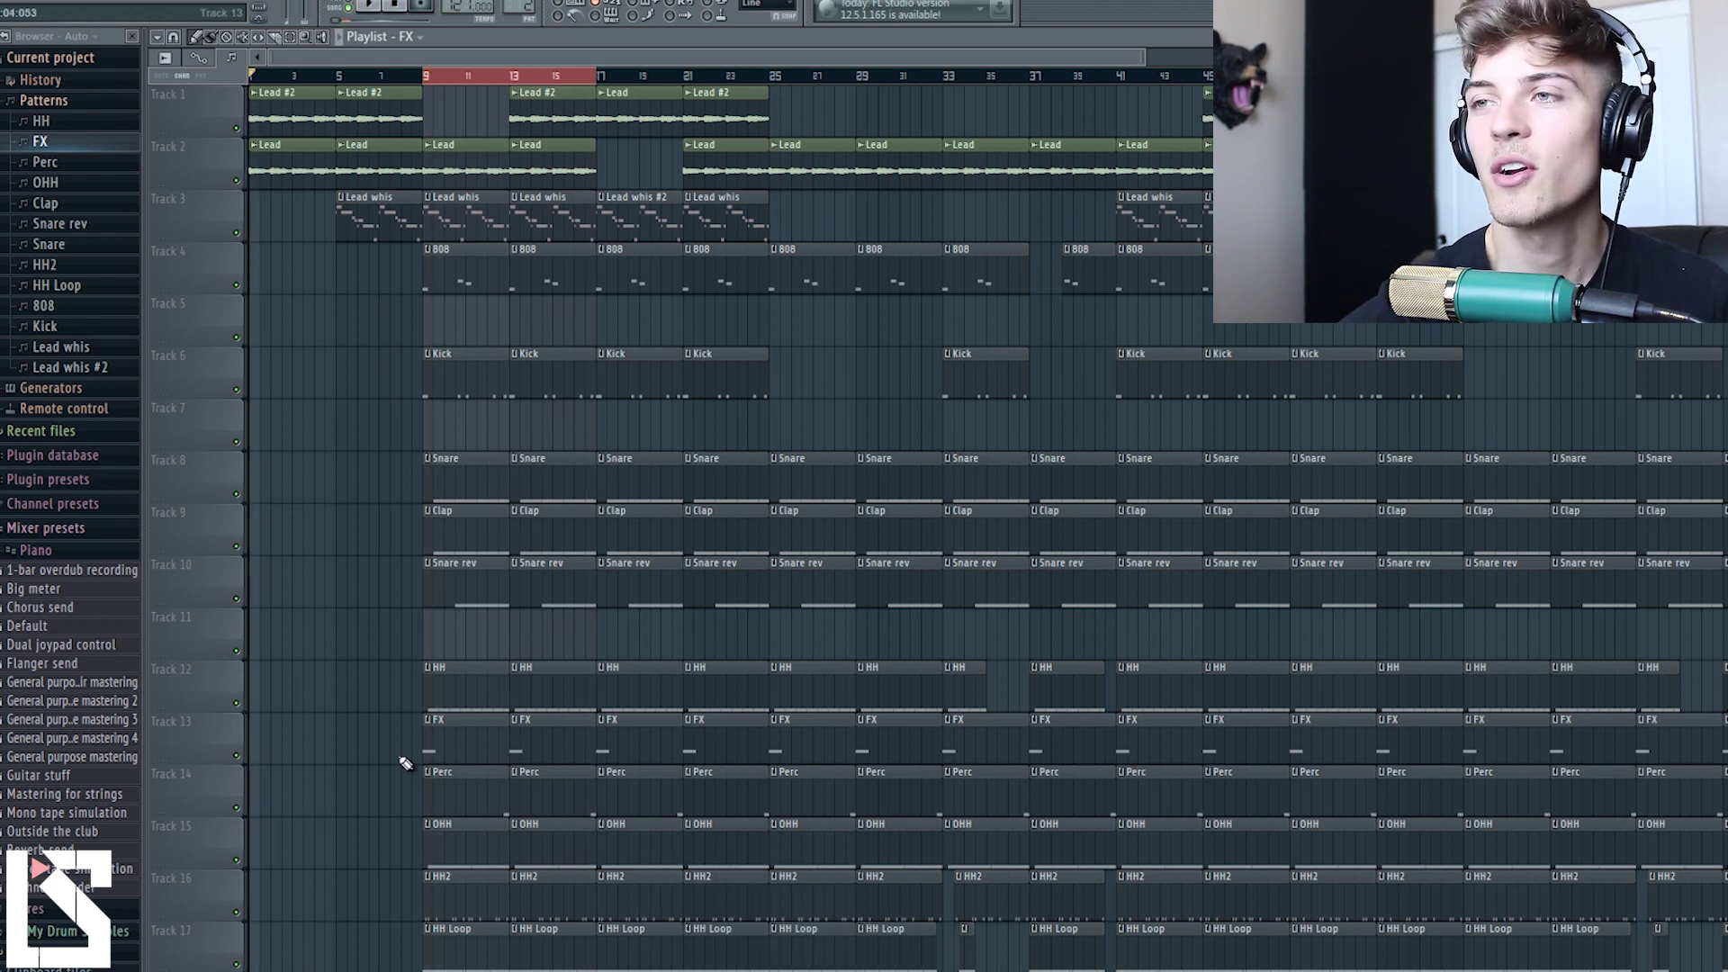